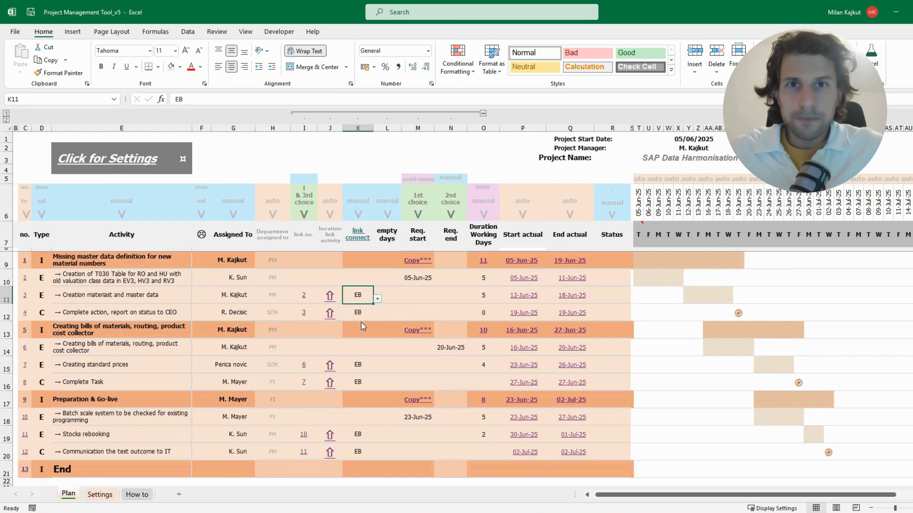
Set the duration of the "Creation materiast and master data" activity to 10 working days
left_click(474, 299)
type("10")
key("Return")
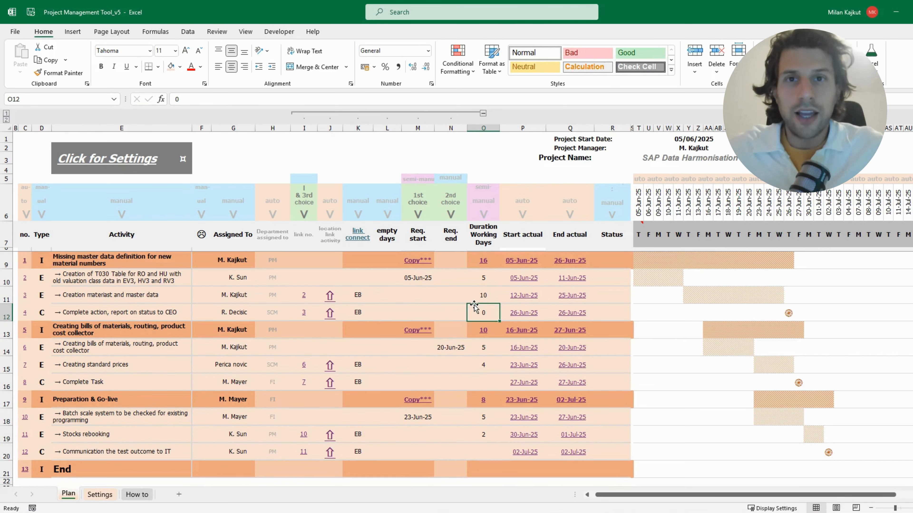
Clear the link number of the "Creating standard prices" activity
left_click(304, 364)
type("=+C14")
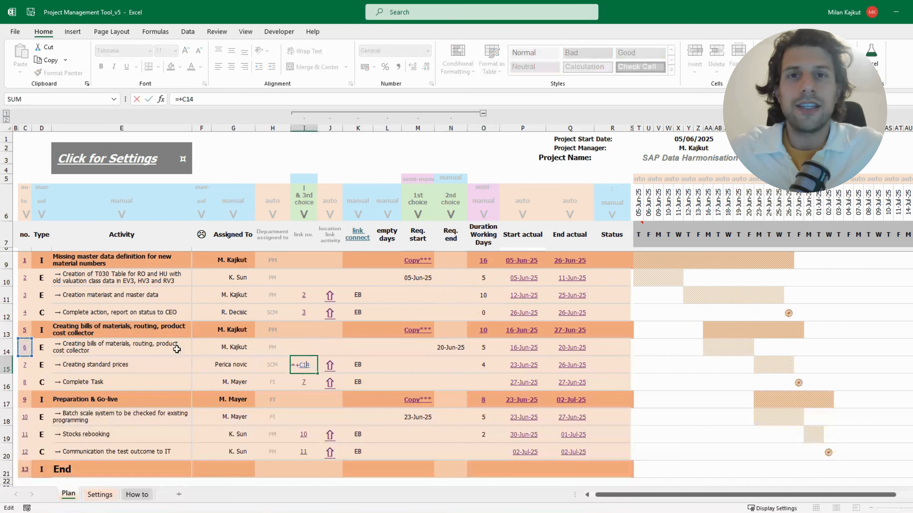
key("Return")
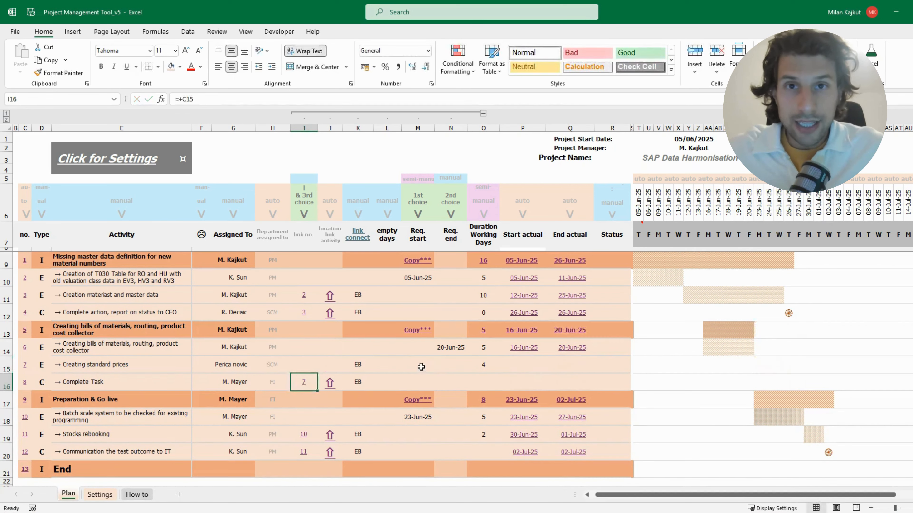
Give "Creating standard prices" a requested start of 21/06/25 and a duration of 5 working days
left_click(421, 367)
type("21/06/25")
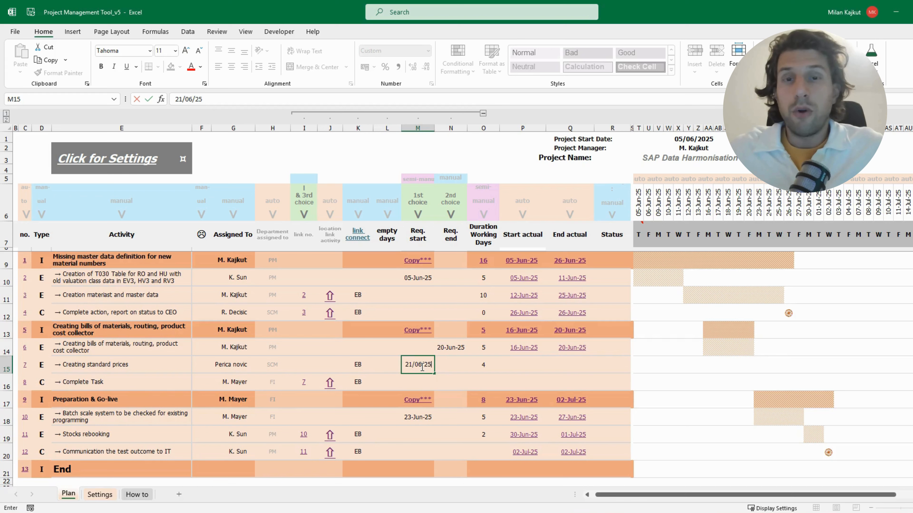
key("Return")
left_click(483, 365)
type("5")
key("Return")
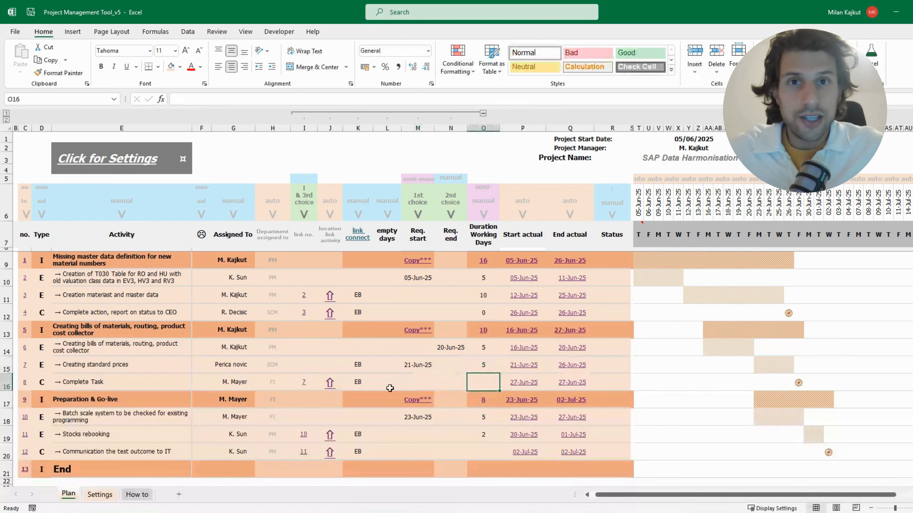
Try the BB and BE link connections on the "Complete Task" activity and set it back to EB
left_click(359, 383)
left_click(377, 385)
left_click(354, 396)
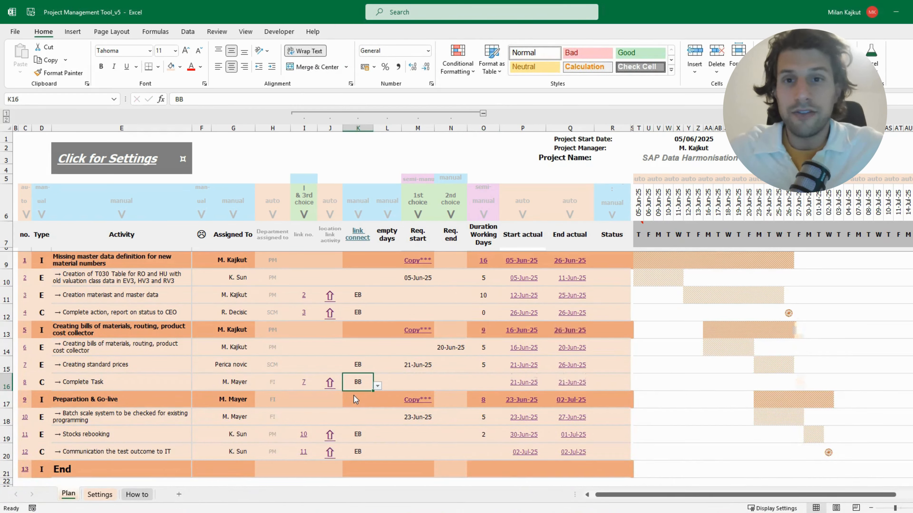
left_click(377, 386)
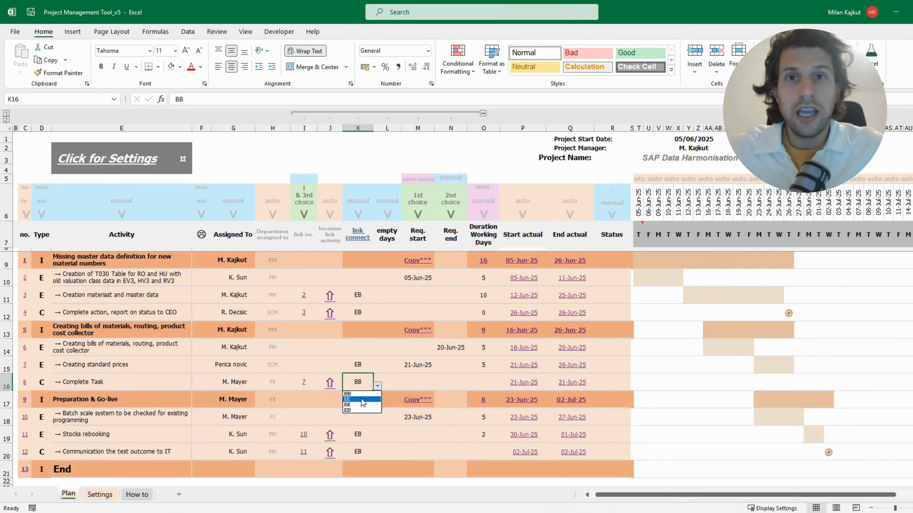
left_click(365, 404)
left_click(377, 385)
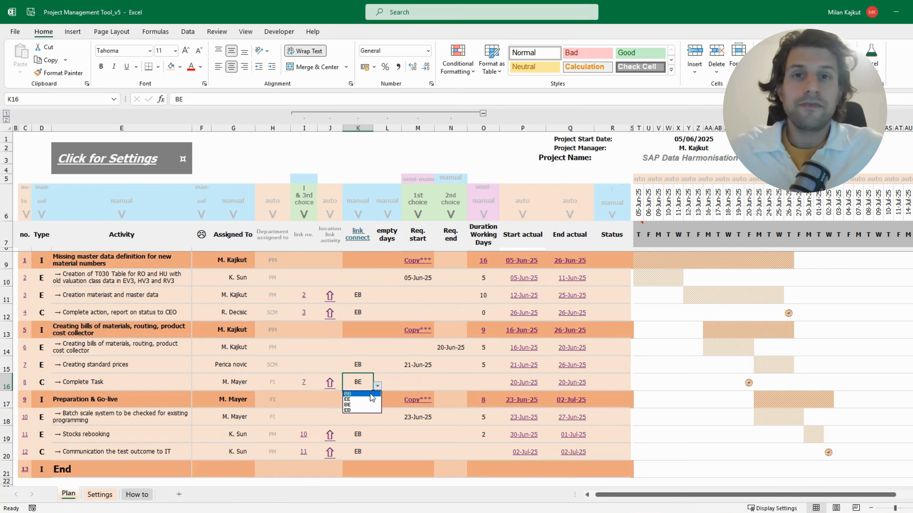
left_click(361, 410)
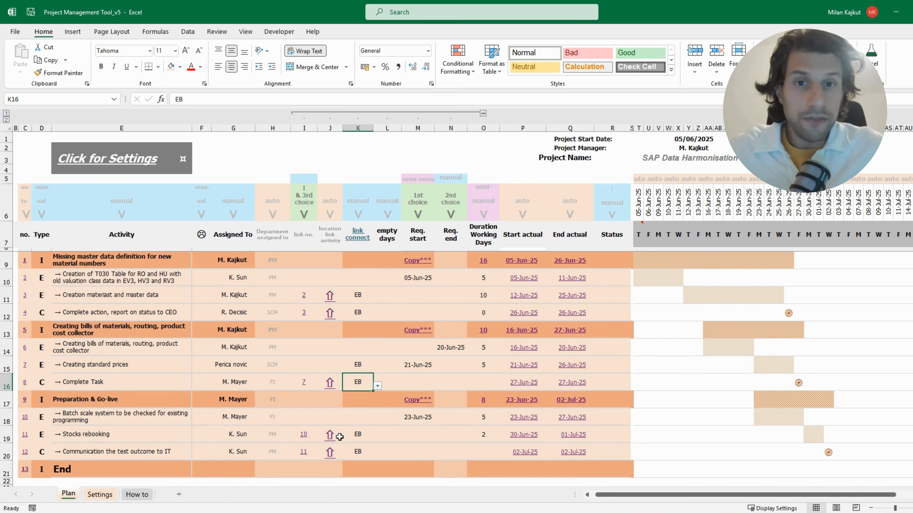
Add 5 empty days before the "Complete action, report on status to CEO" activity
double_click(309, 384)
key("Escape")
double_click(307, 310)
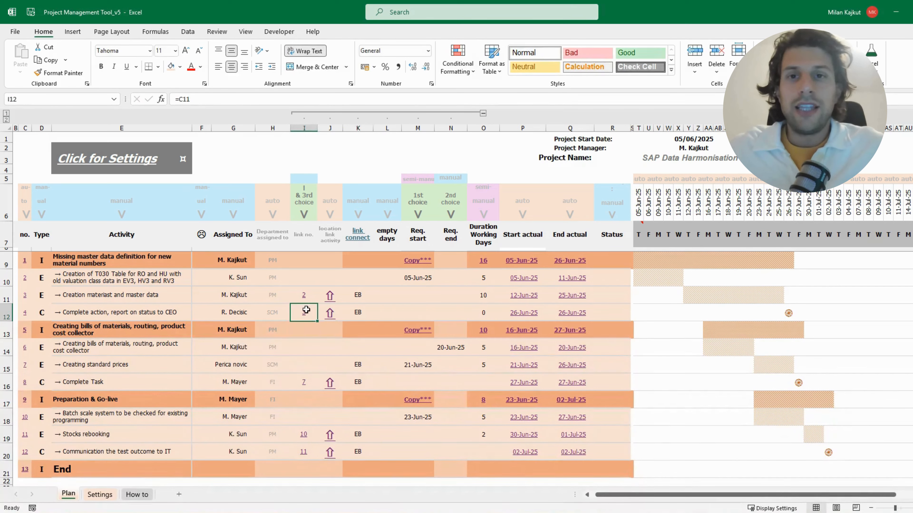
key("Escape")
left_click(387, 312)
type("5")
key("Return")
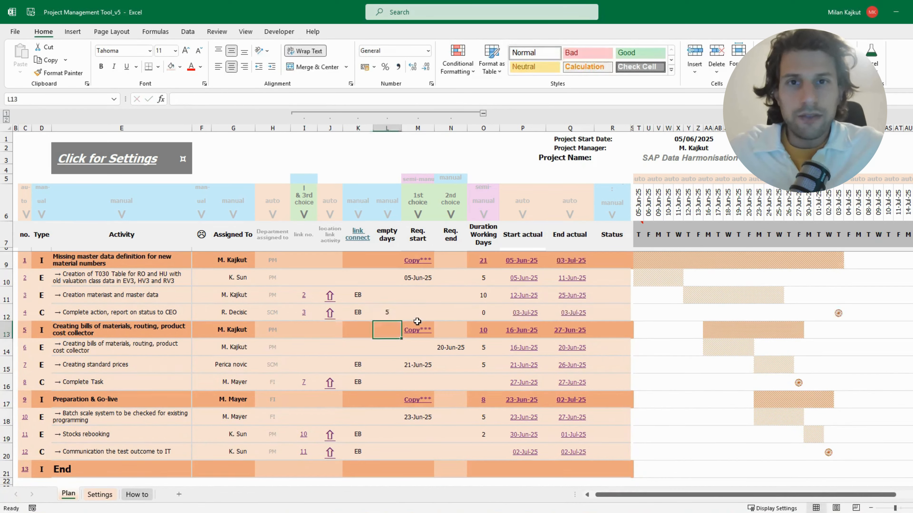
left_click_drag(791, 312, 828, 312)
left_click(387, 314)
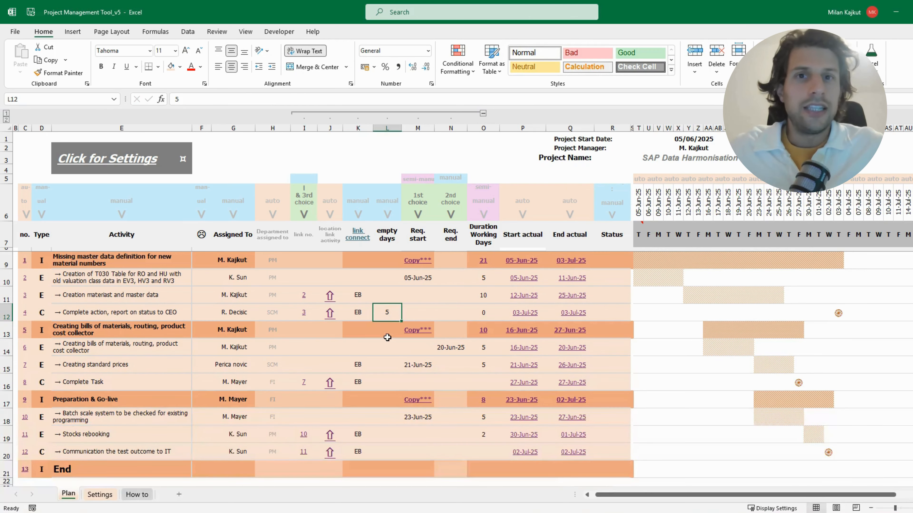
Set the status to Complete for activities 3, 4, 7 and 9
left_click(612, 312)
left_click(634, 312)
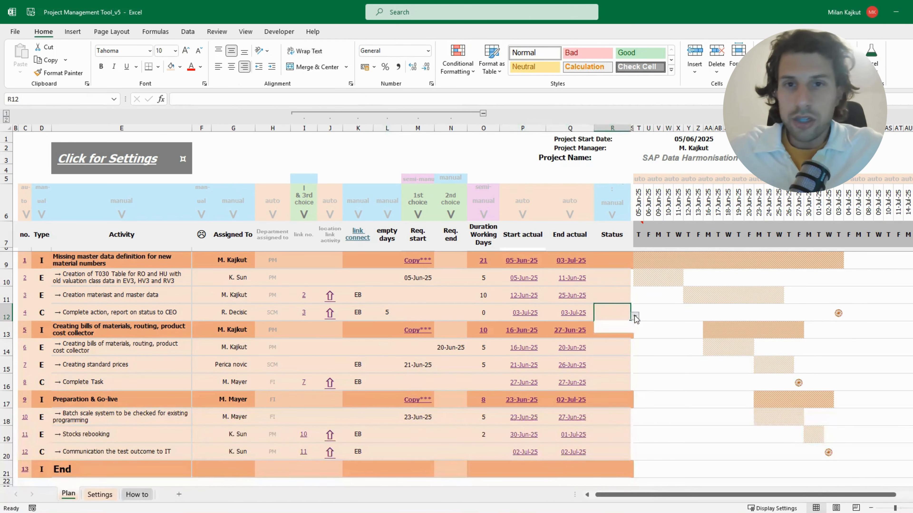
left_click(611, 325)
left_click(629, 299)
left_click(635, 299)
left_click(611, 306)
left_click(610, 365)
left_click(634, 369)
left_click(611, 376)
left_click(612, 400)
left_click(634, 404)
left_click(611, 411)
left_click(614, 450)
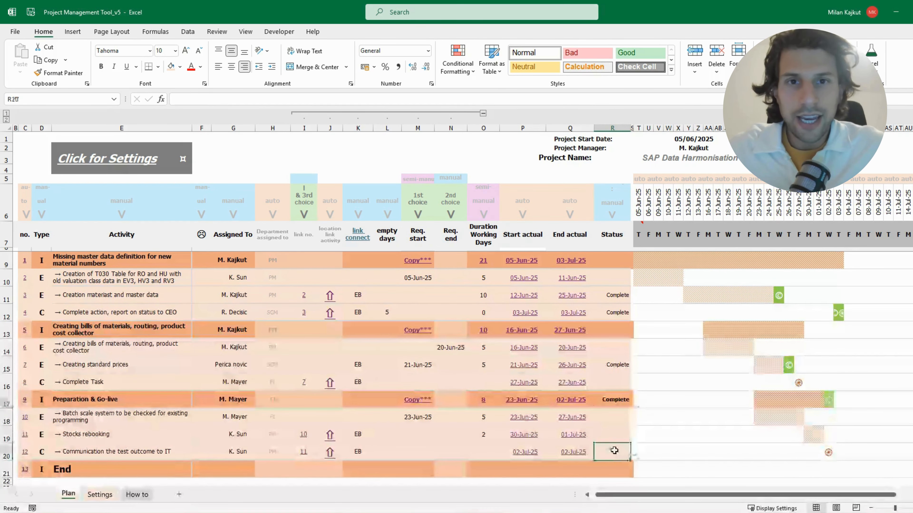
Flag activities 7, 6 and 4 with the sad-face marker
left_click(202, 365)
left_click(216, 368)
left_click(201, 380)
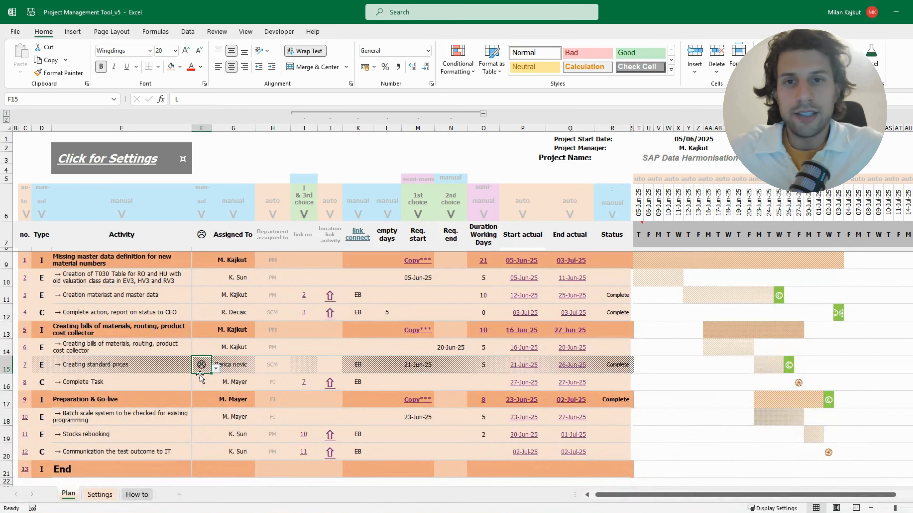
left_click(204, 348)
left_click(215, 351)
left_click(202, 361)
left_click(201, 312)
left_click(216, 317)
left_click(203, 328)
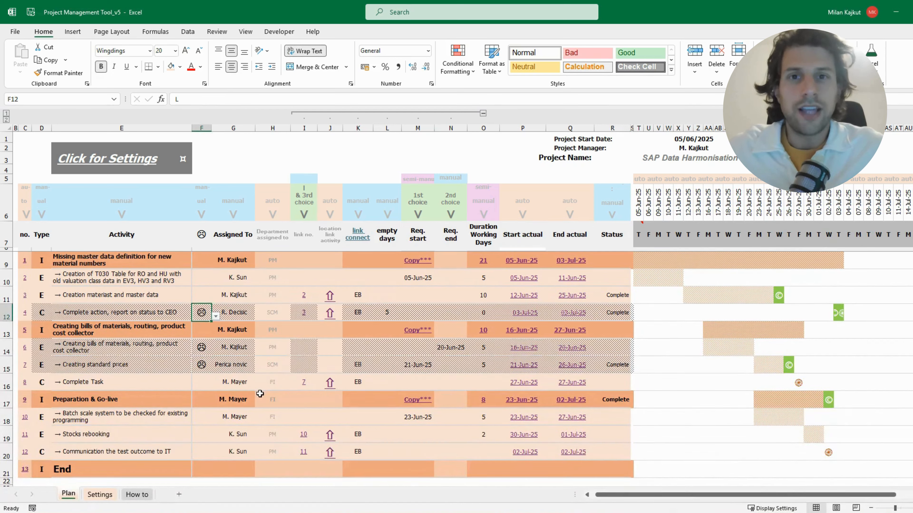
Undo the three sad-face markers on the activities
key("ctrl+z")
key("ctrl+z")
key("ctrl+z")
left_click(266, 381)
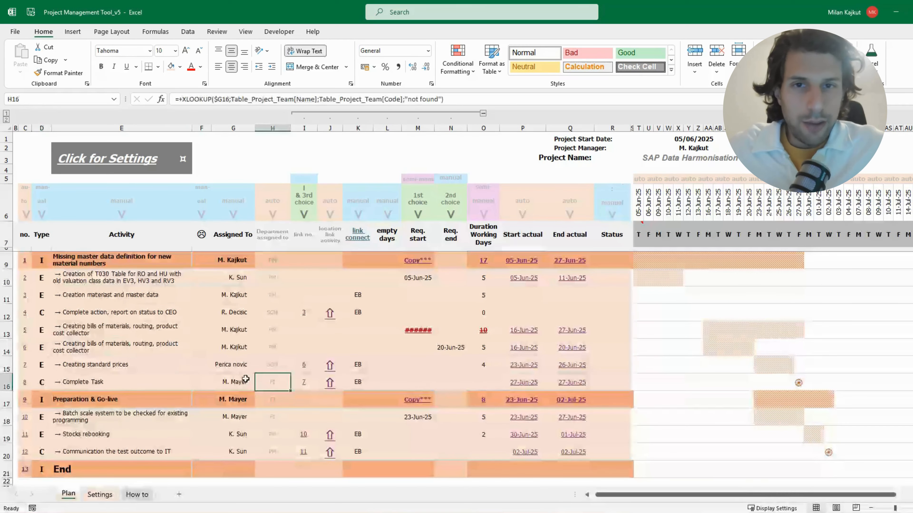
Set the type of the "Creating bills of materials, routing, product cost collector" heading in row 13 to I
left_click(43, 333)
left_click(56, 336)
left_click(47, 345)
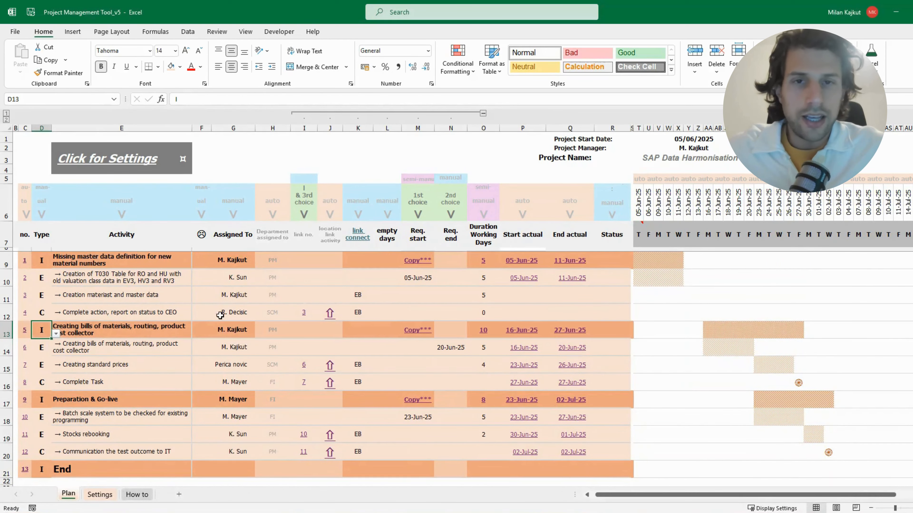
Link "Creation materiast and master data" to activity 2 by entering +C10 as its link number
left_click(285, 298)
left_click(298, 294)
type("=C10")
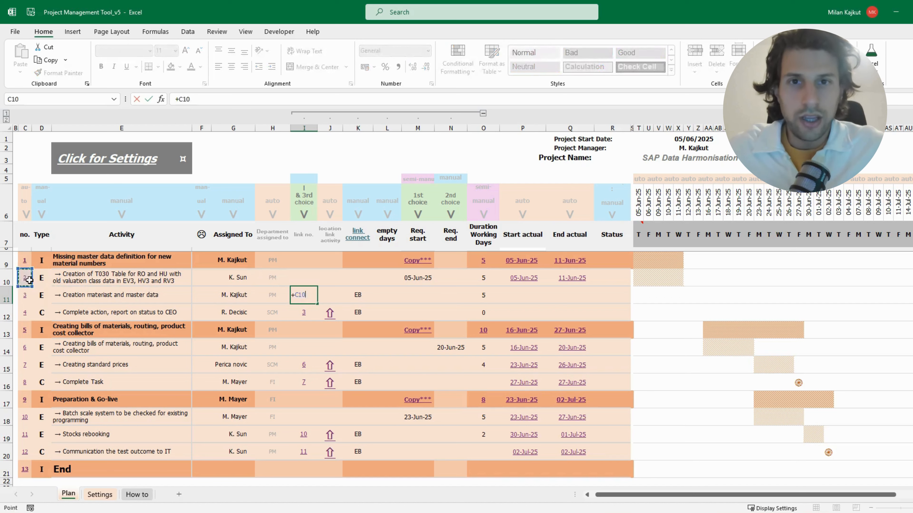
key("Return")
Try the BB link connection on "Creation materiast and master data" and replace it with another connection type
left_click(358, 295)
left_click(377, 298)
left_click(355, 307)
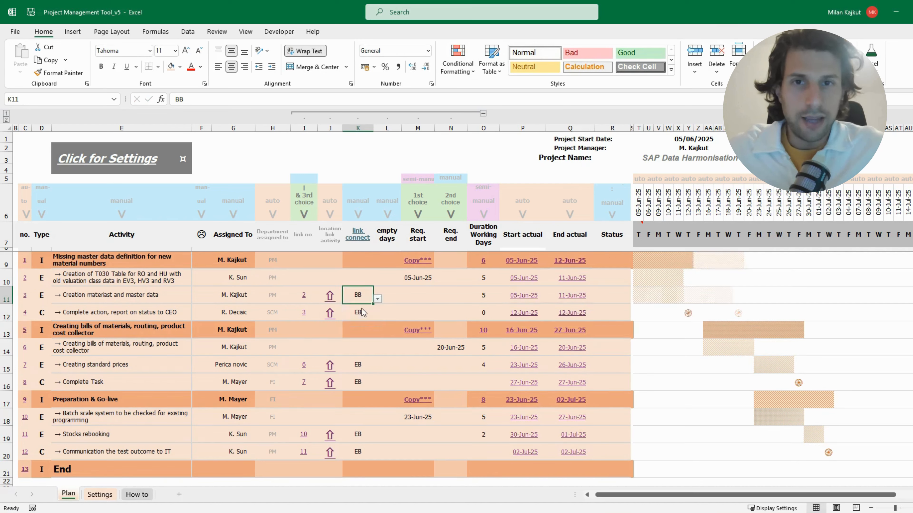
left_click(377, 298)
left_click(370, 317)
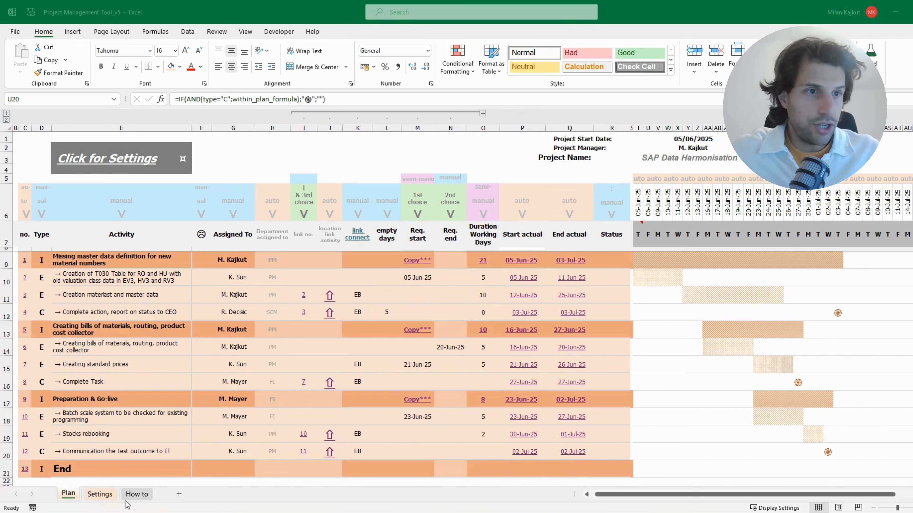
Examine the How to sheet's general golden rules and the important details for Plan and Settings
left_click(139, 497)
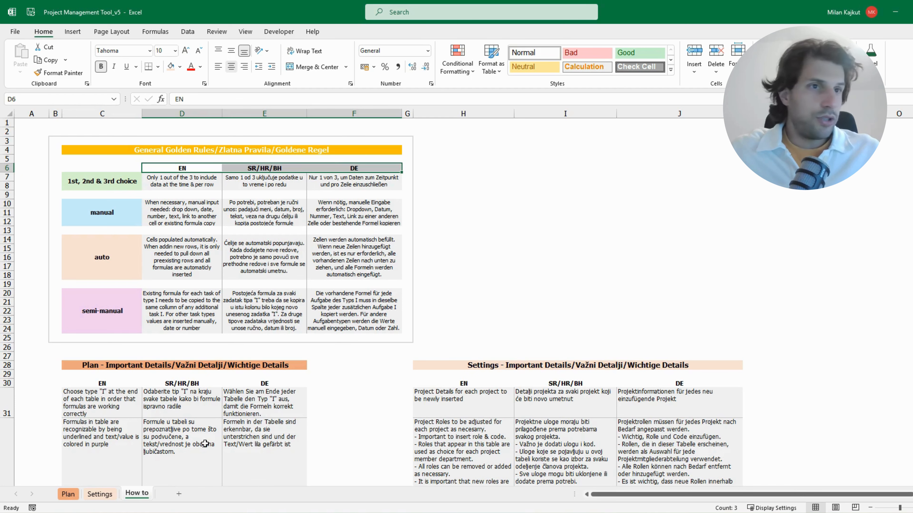
scroll(112, 388, "down", 1)
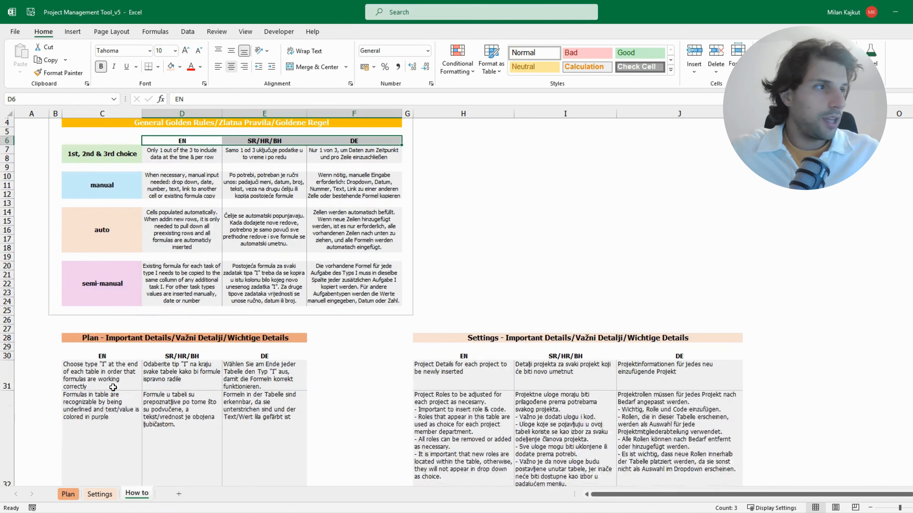
left_click(105, 339)
key("ctrl+a")
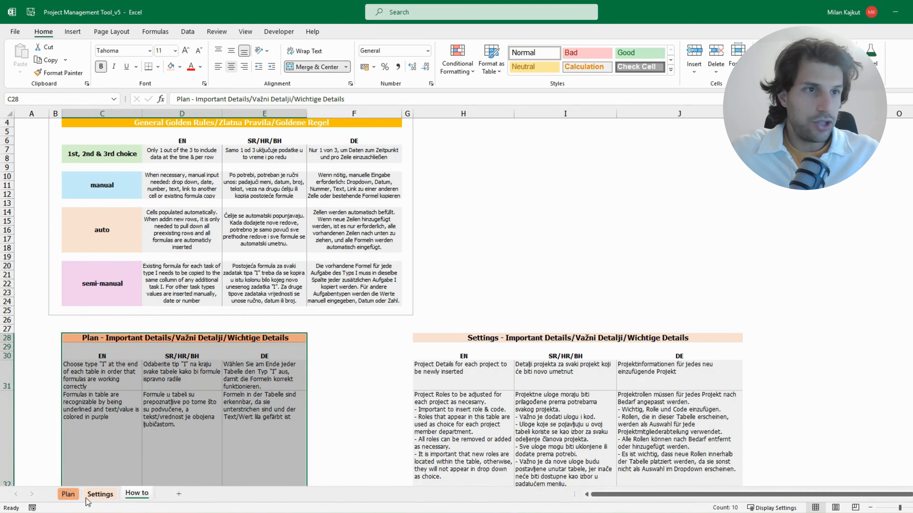
scroll(90, 423, "down", 1)
scroll(115, 390, "down", 1)
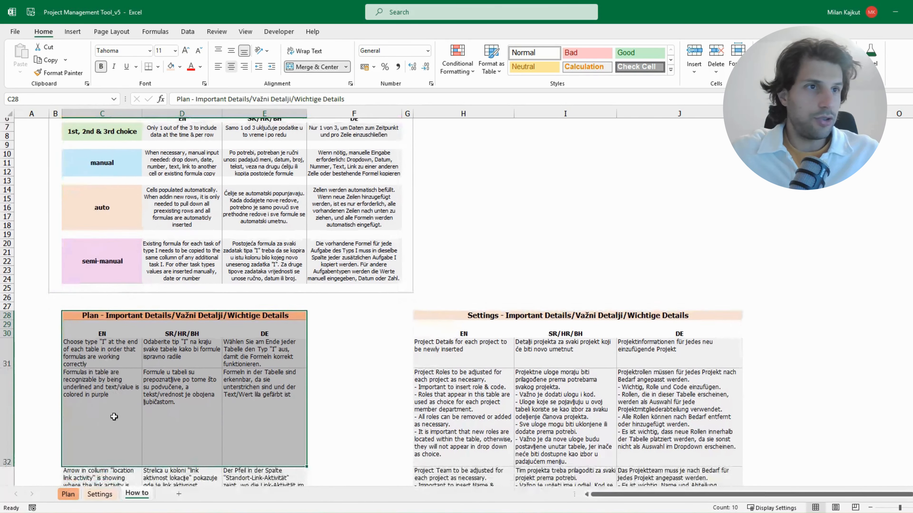
scroll(123, 429, "up", 2)
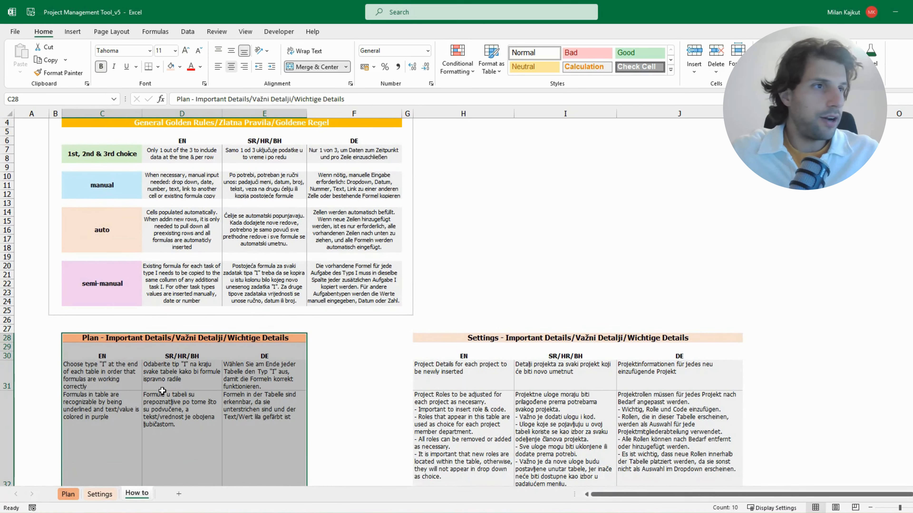
left_click(463, 367)
left_click(430, 340)
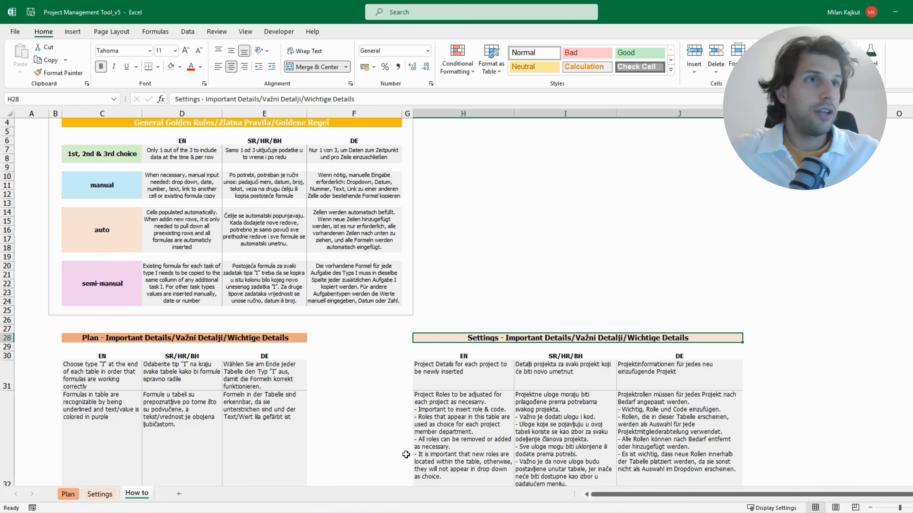
scroll(433, 345, "up", 1)
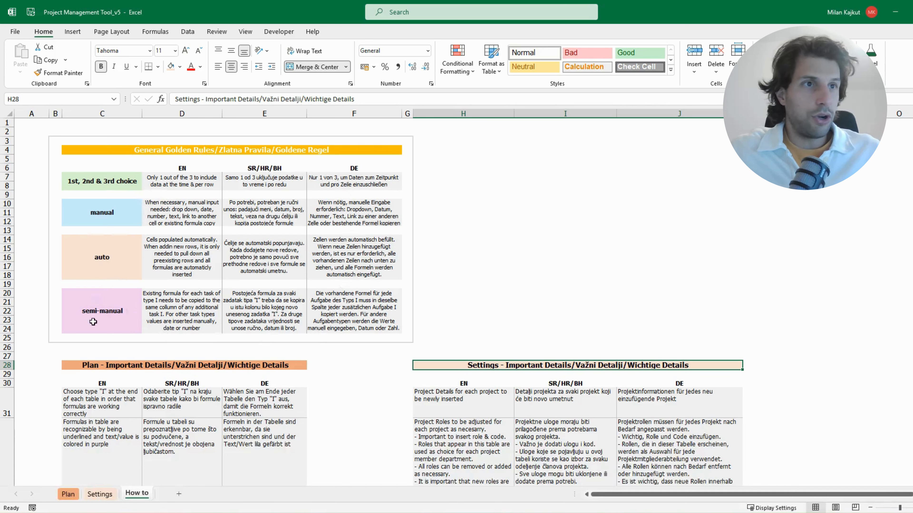
Delete rows 11 to 20 from the Plan sheet
left_click(68, 495)
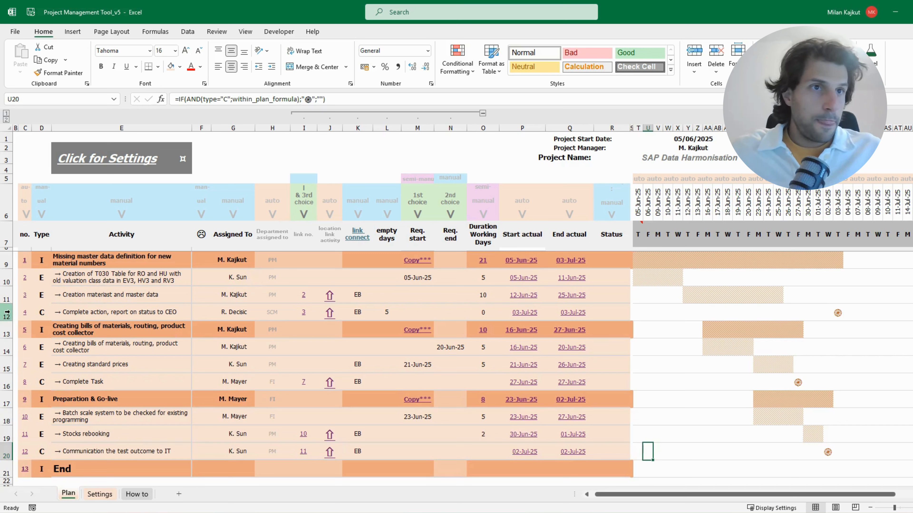
left_click_drag(6, 295, 12, 446)
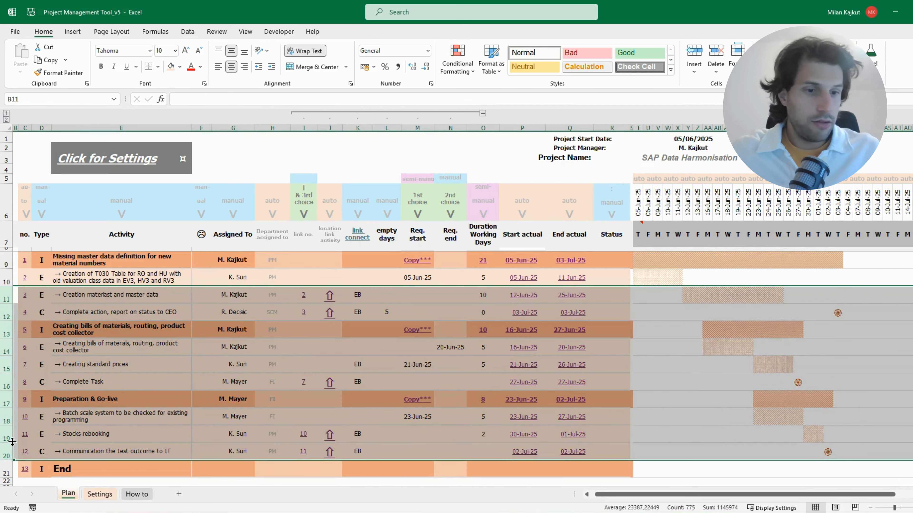
key("ctrl+minus")
left_click(151, 349)
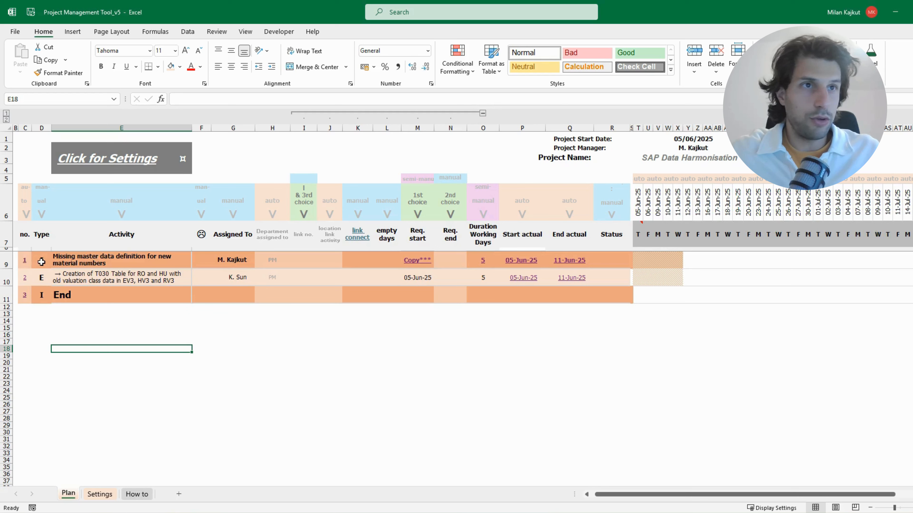
Clear the type, activity and assignee entries in rows 9 and 10, plus row 10's requested start, requested end and duration
left_click_drag(41, 262, 235, 279)
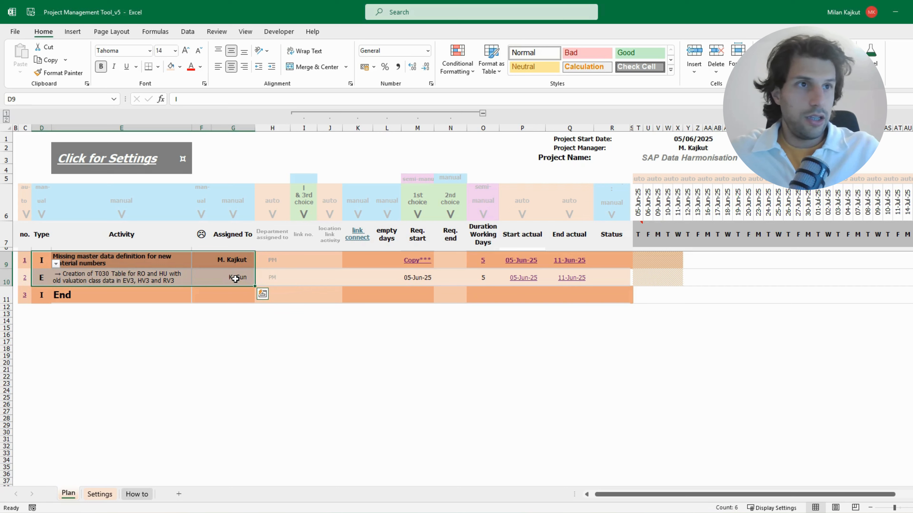
key("Delete")
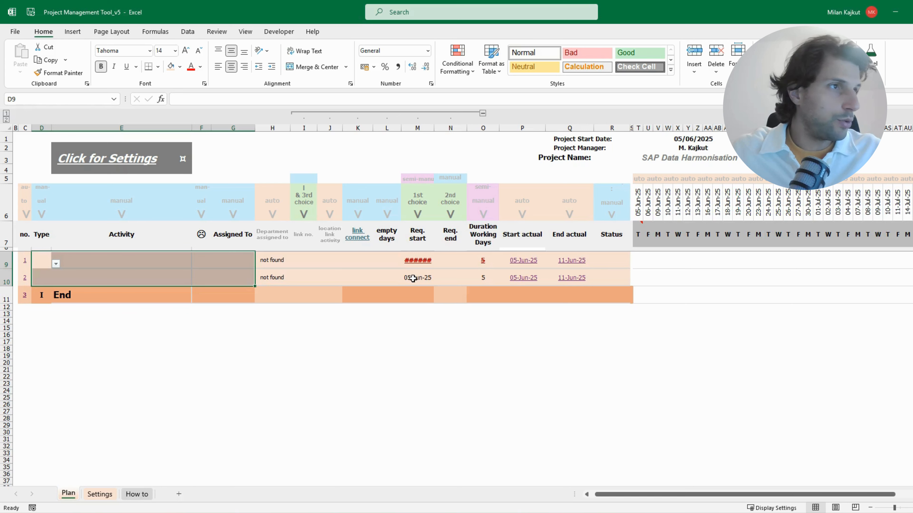
left_click(411, 277)
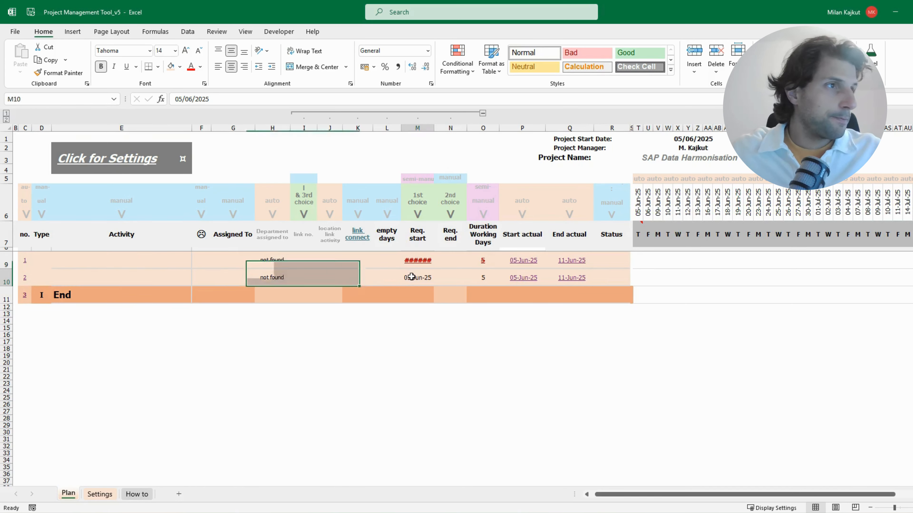
left_click_drag(411, 277, 483, 276)
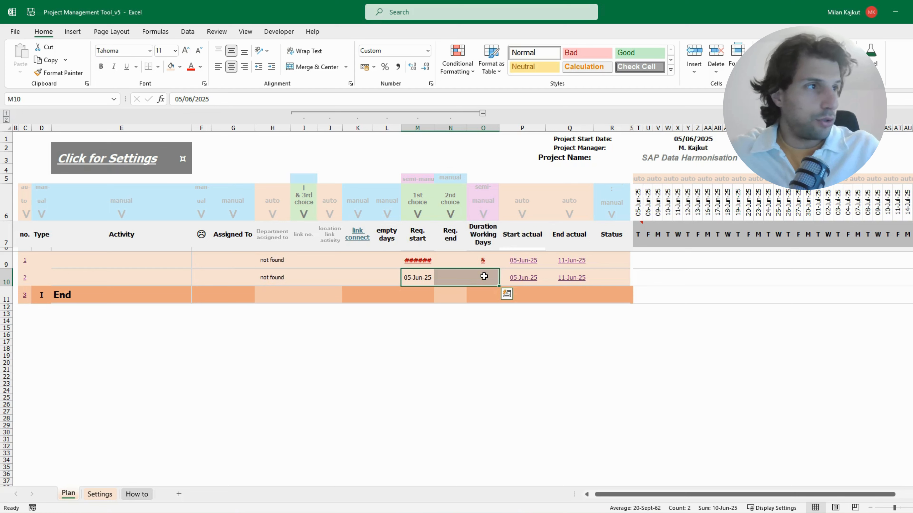
key("Delete")
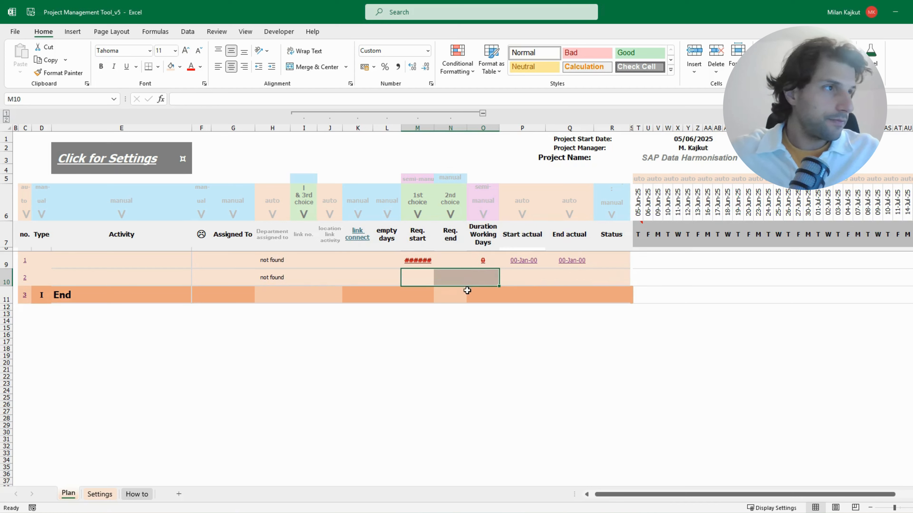
Check row 9's Req. start and Duration formulas, and fill its Start actual and End actual formulas down to row 11
left_click(423, 263)
left_click(480, 259)
left_click(429, 260)
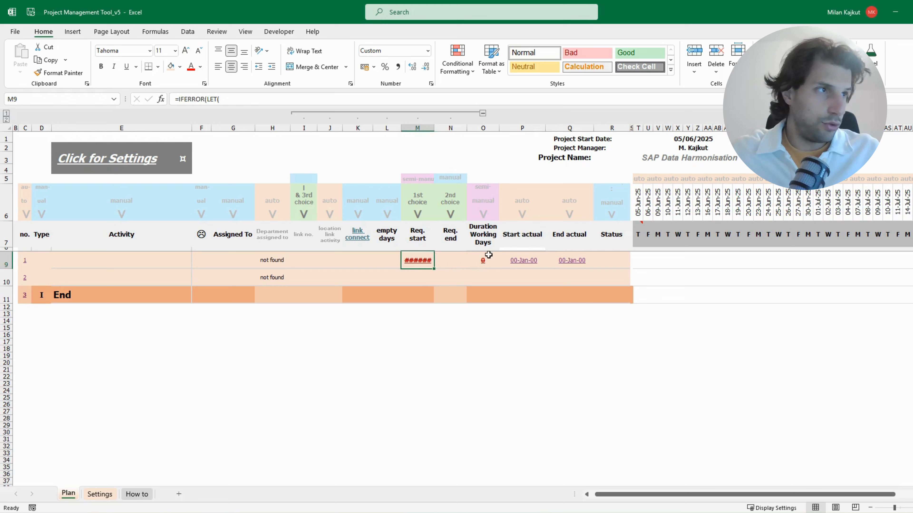
left_click(488, 256)
left_click(417, 261)
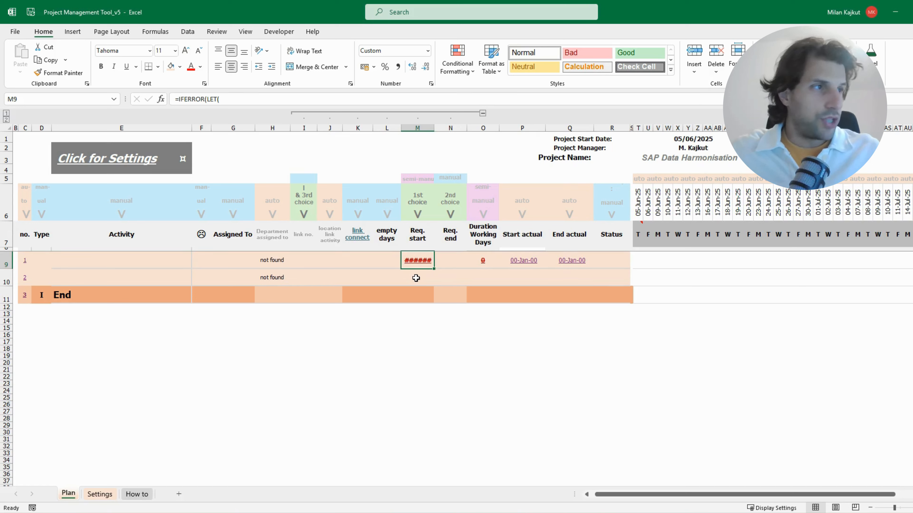
left_click_drag(524, 260, 568, 260)
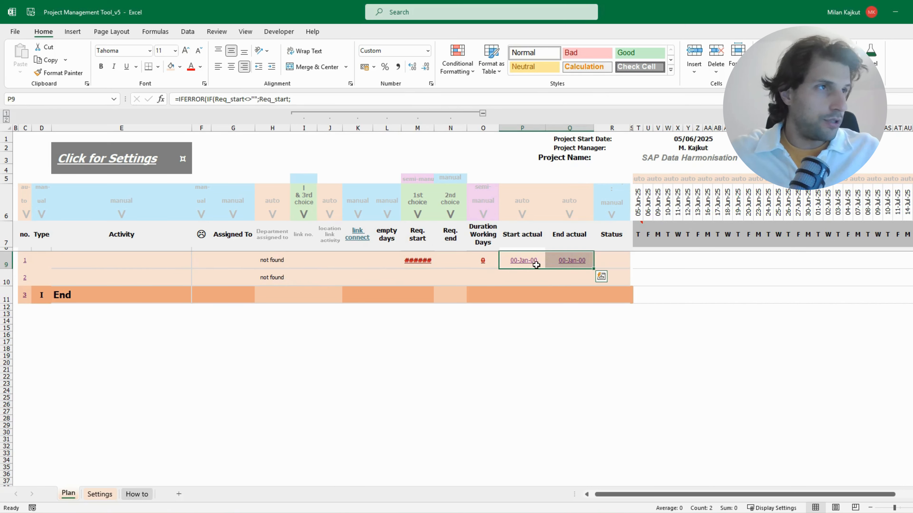
left_click_drag(593, 272, 592, 297)
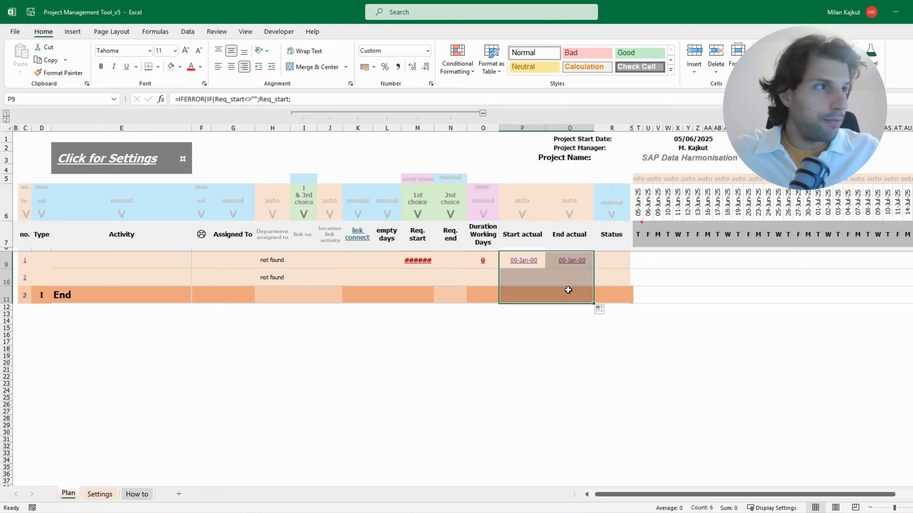
Examine the cells and formulas from the department column through the duration column, starting in row 9
left_click_drag(267, 255, 274, 295)
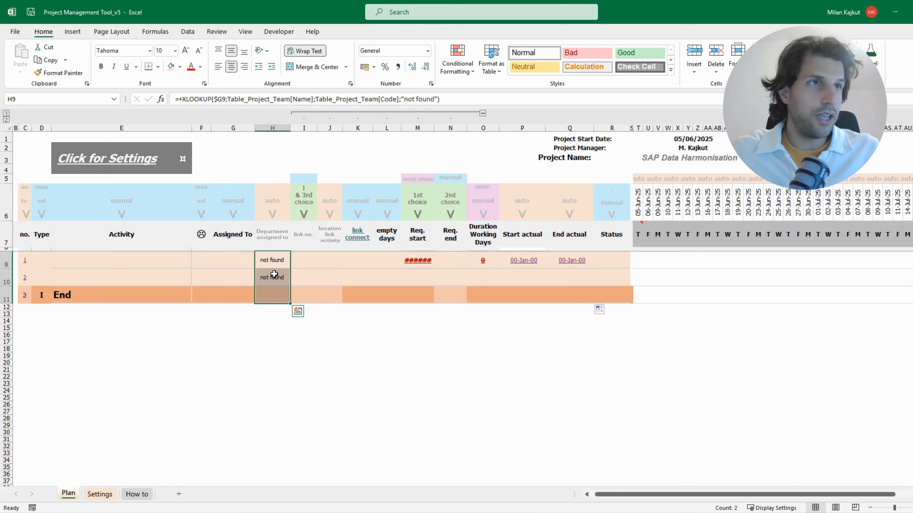
left_click(301, 264)
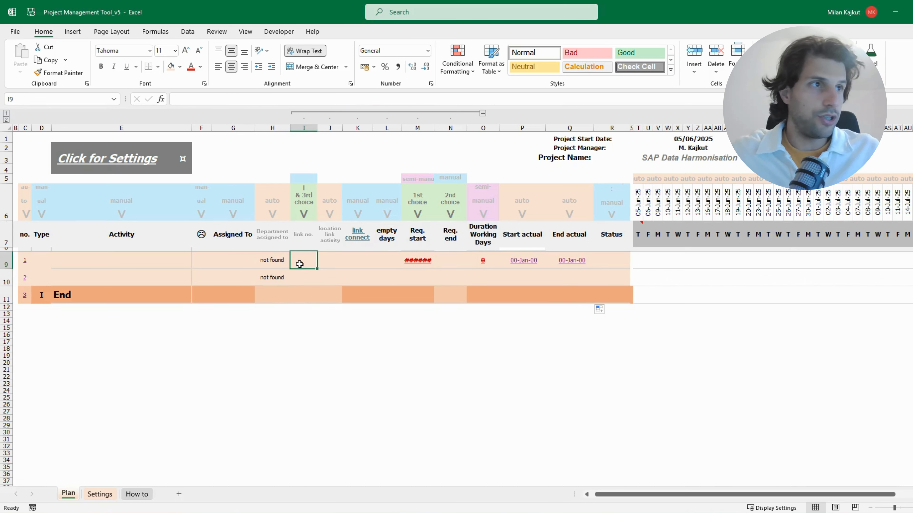
left_click(335, 261)
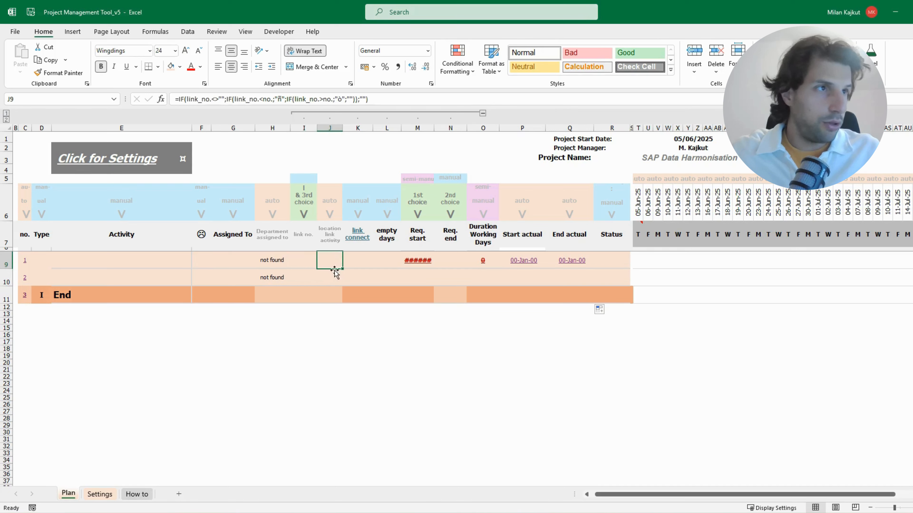
left_click_drag(334, 260, 322, 295)
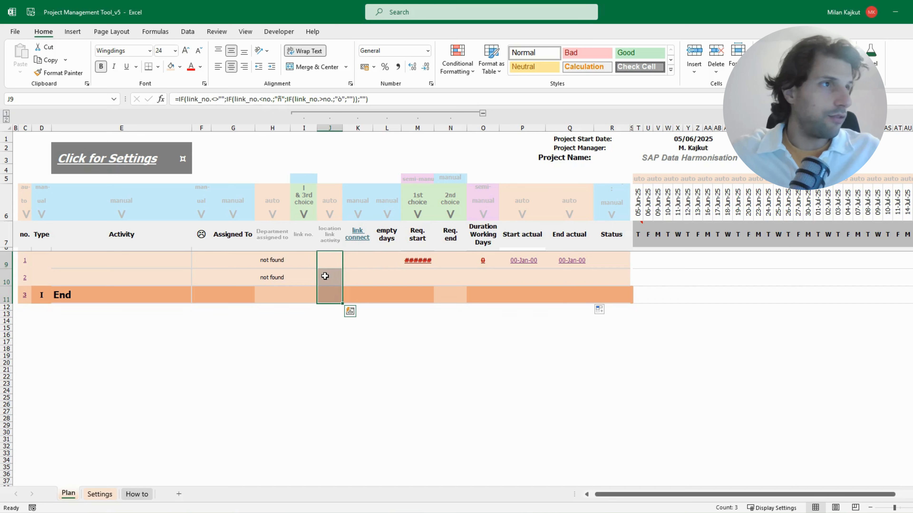
left_click(354, 262)
left_click(393, 263)
left_click(419, 264)
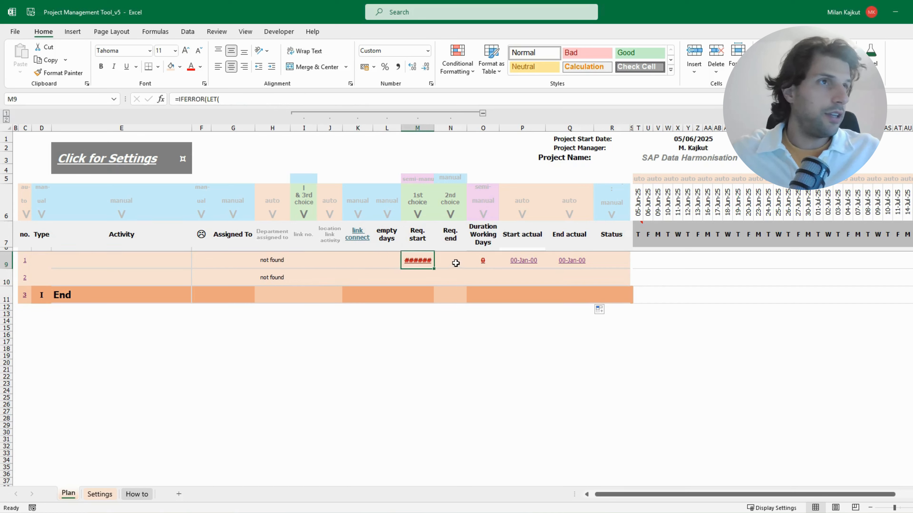
left_click(456, 263)
left_click(493, 267)
left_click(417, 261)
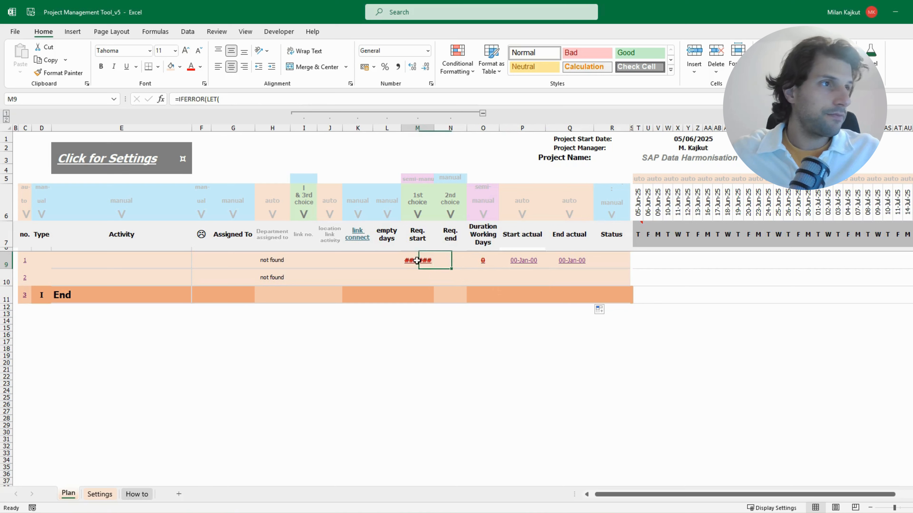
Set the type of activity 1 in row 9 to I
left_click(41, 260)
left_click(56, 264)
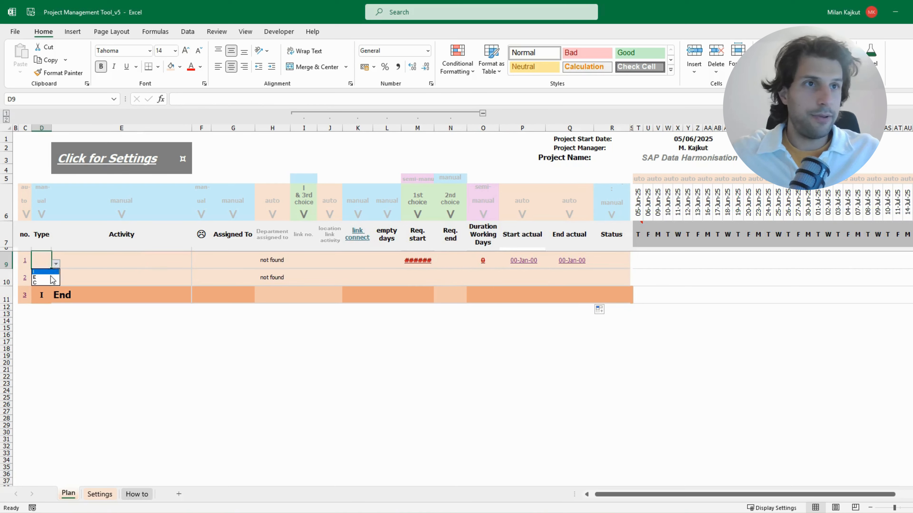
left_click(47, 272)
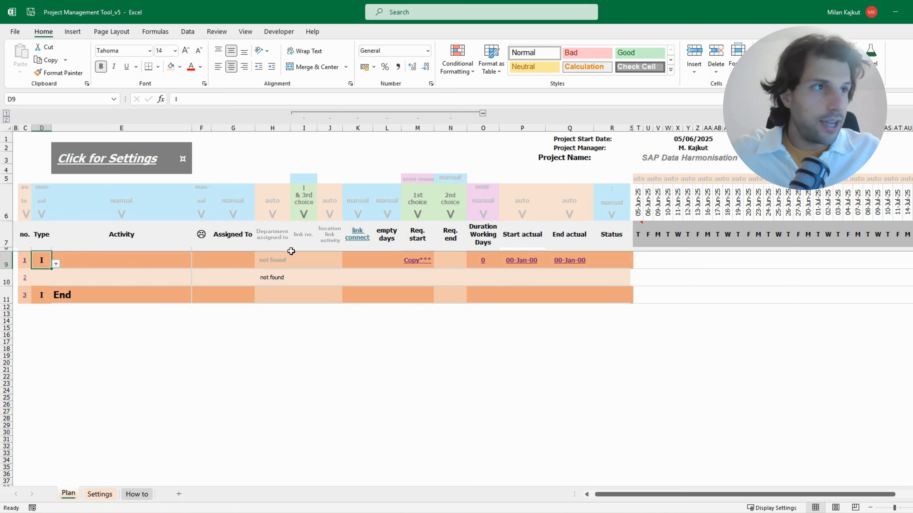
Review row 9 across the table and compare the formulas in its Req. start and Duration Working Days cells
left_click_drag(26, 260, 622, 263)
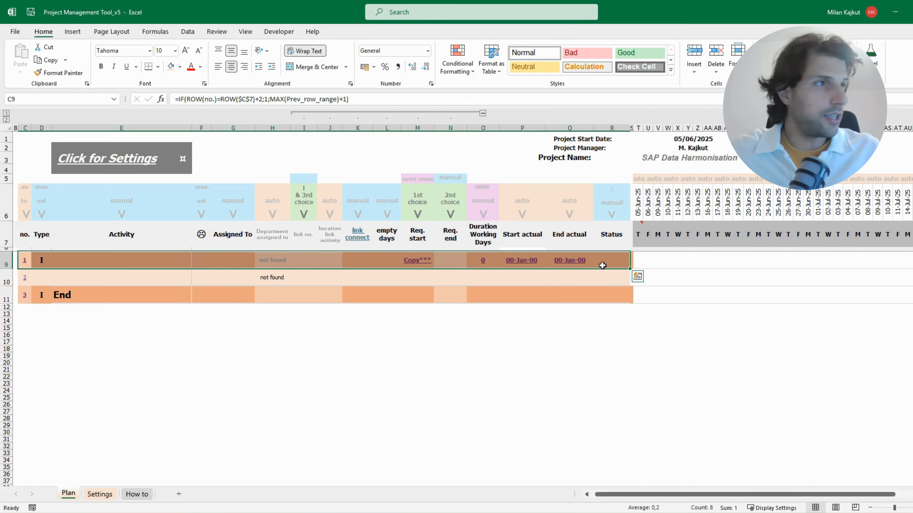
left_click(429, 260)
left_click(483, 260)
left_click(414, 261)
left_click(489, 261)
left_click(419, 261)
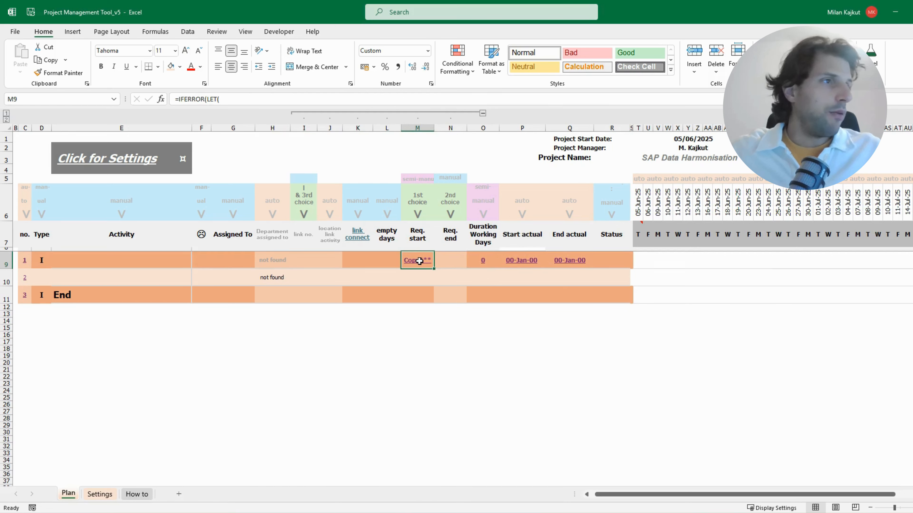
left_click(478, 262)
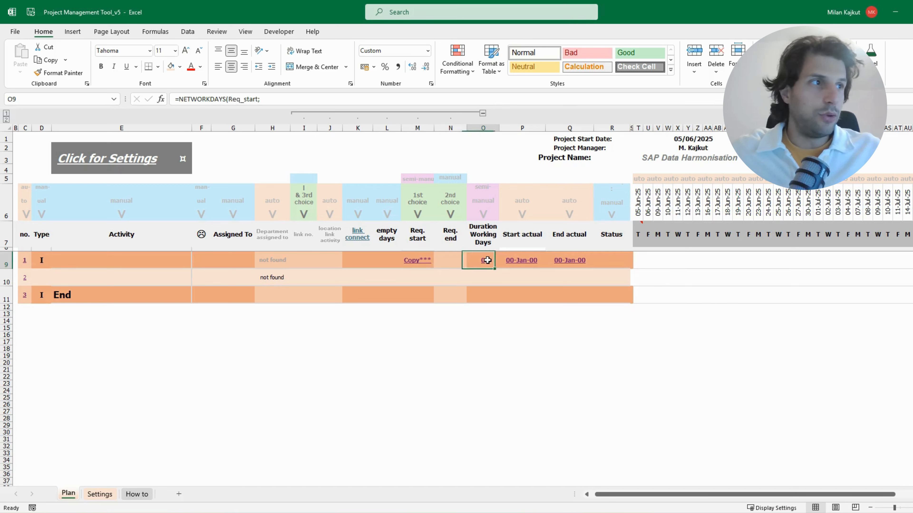
left_click(409, 261)
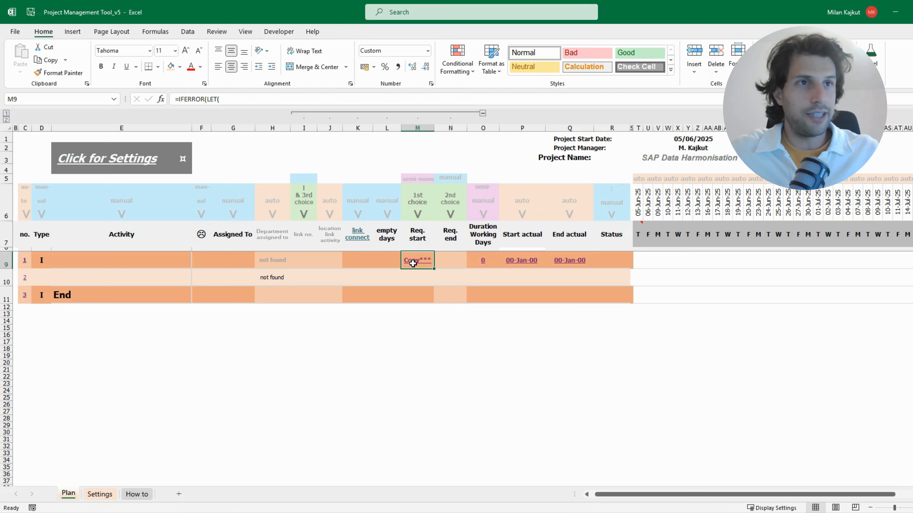
Insert a new row above the End row and fill row 10's formulas and formatting down into it
left_click(7, 295)
key("ctrl+plus")
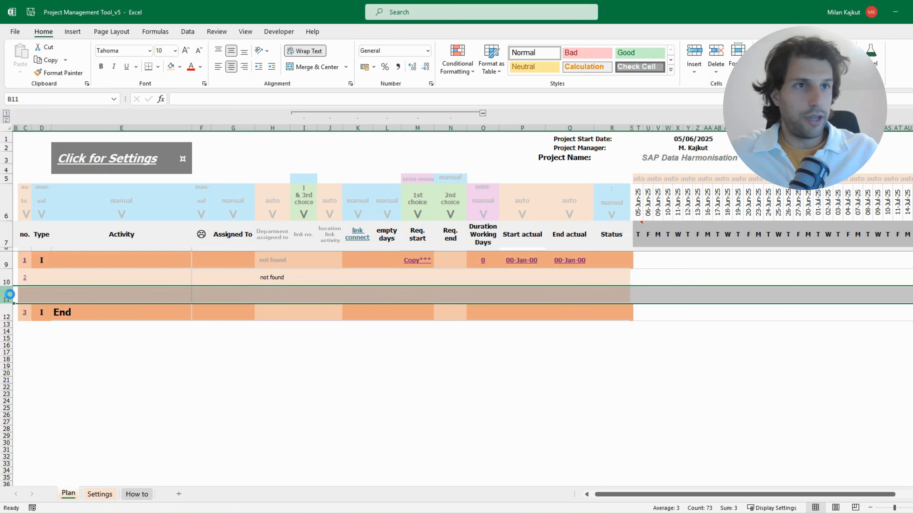
left_click(5, 281)
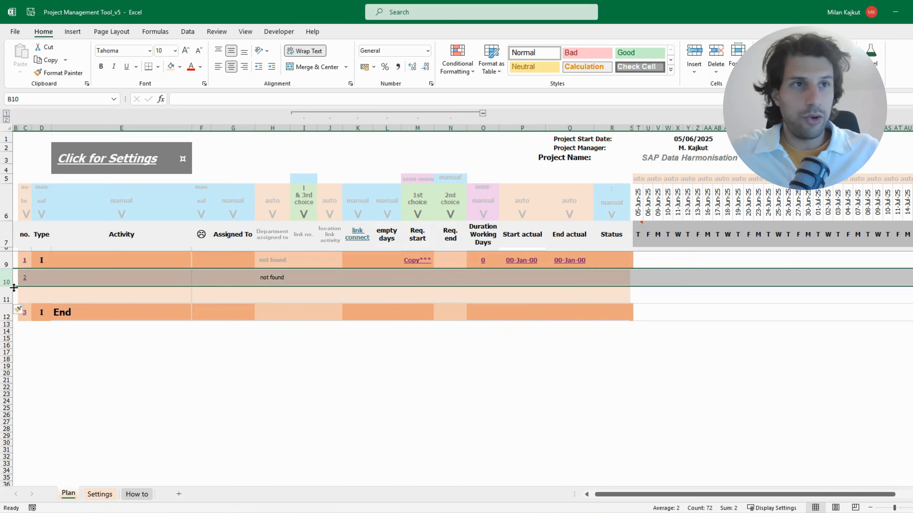
left_click_drag(14, 286, 13, 306)
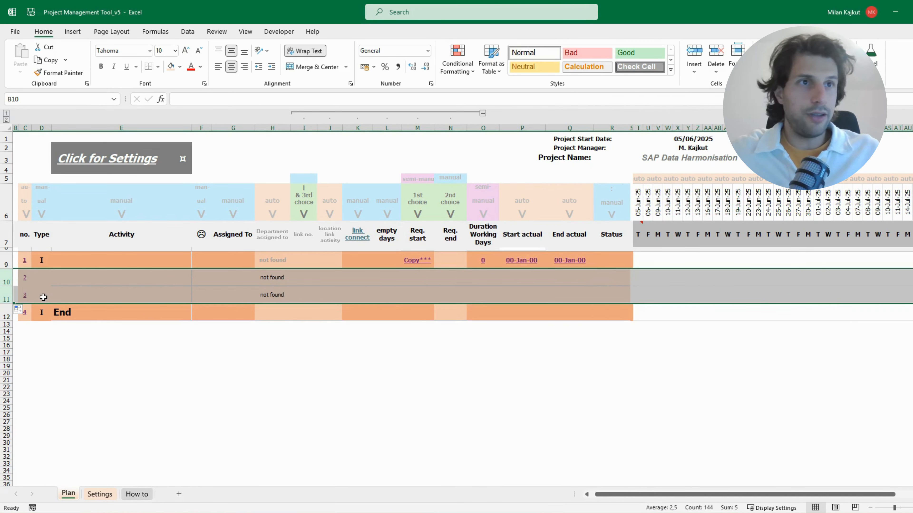
left_click_drag(28, 298, 619, 288)
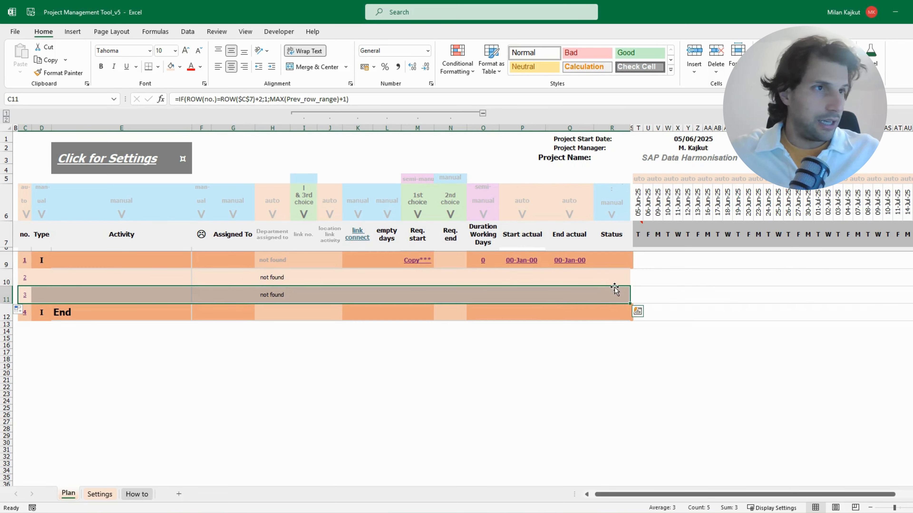
Set the type of activity 2 to E and of activity 3 to C
left_click(41, 277)
left_click(56, 281)
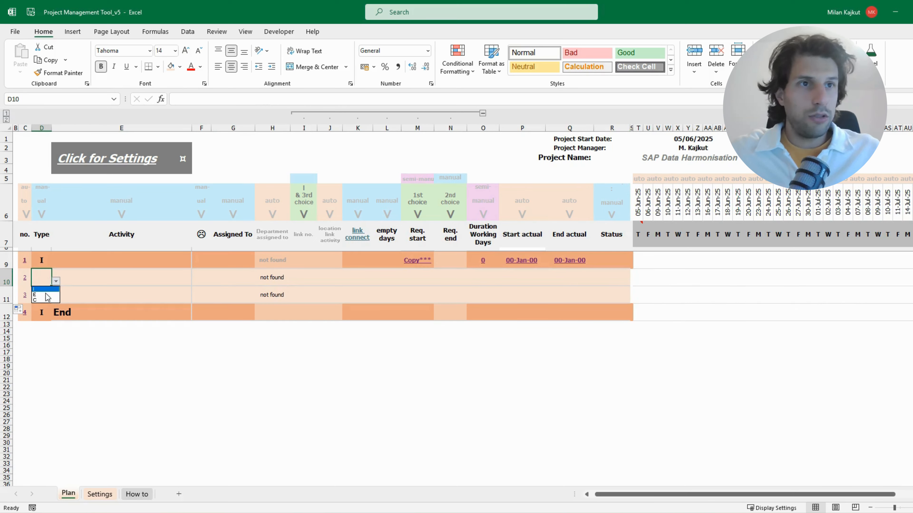
left_click(44, 293)
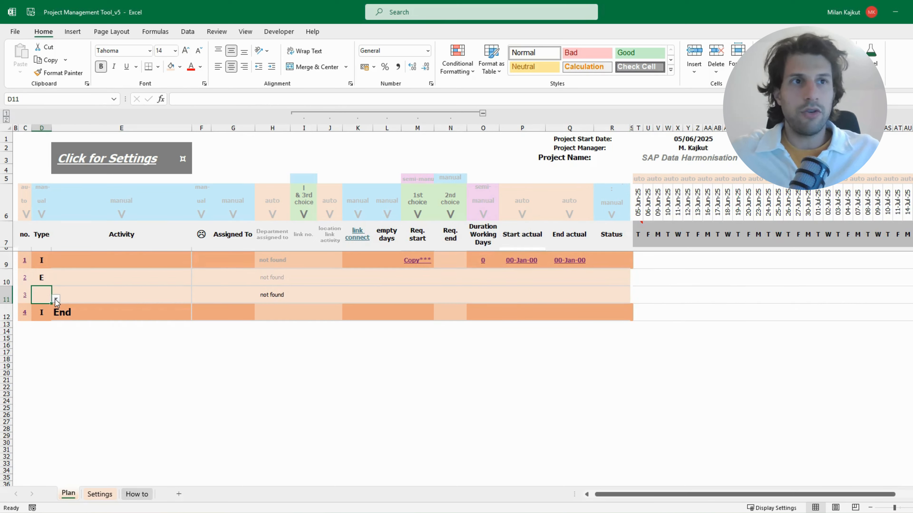
left_click(56, 298)
left_click(42, 318)
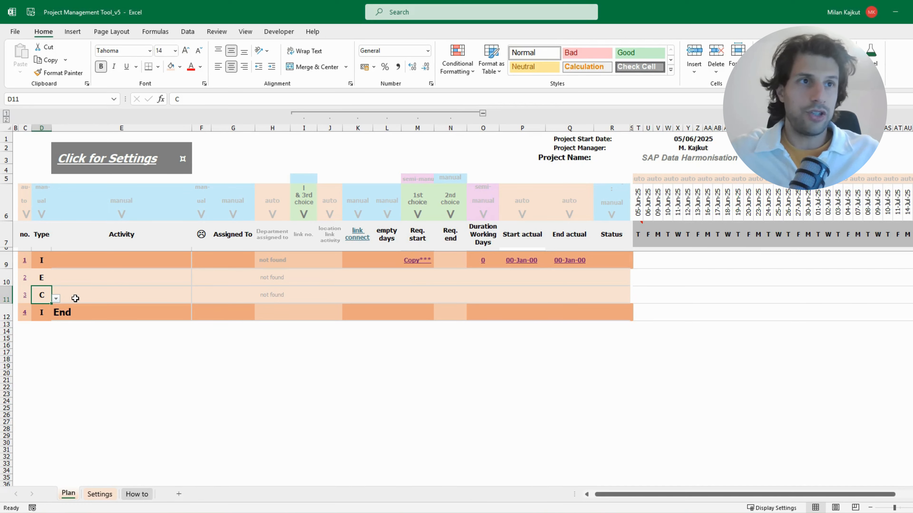
Name the activities in rows 9 to 11 "Task 1", "Execution 1" and "Completion 1"
left_click(74, 281)
left_click(78, 258)
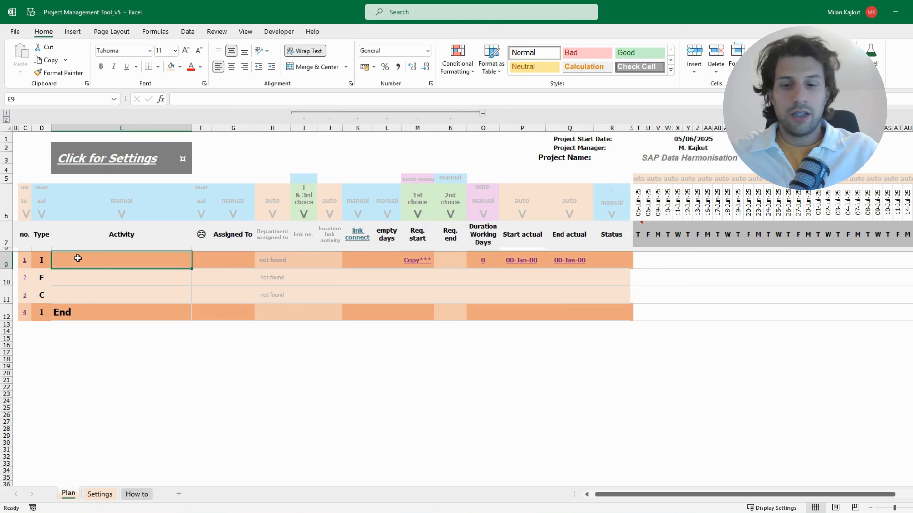
type("Tas")
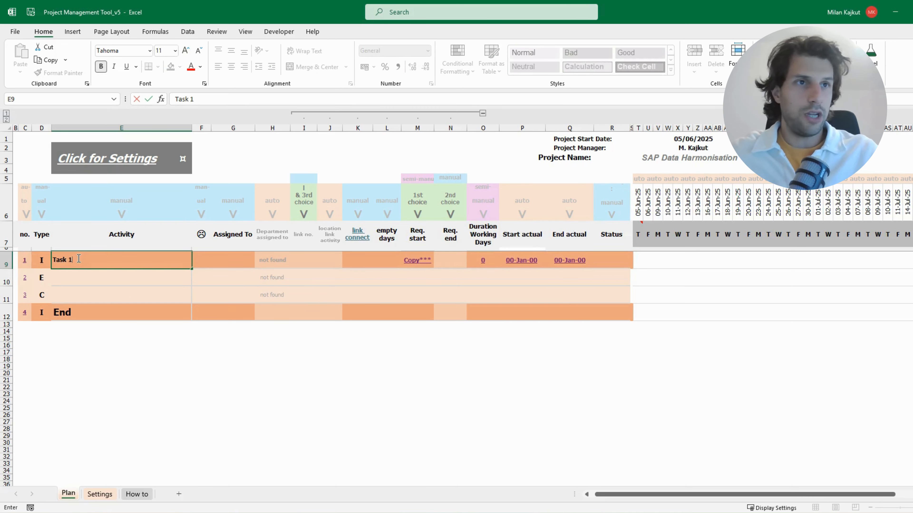
type("k 1")
key("Return")
type("Executi")
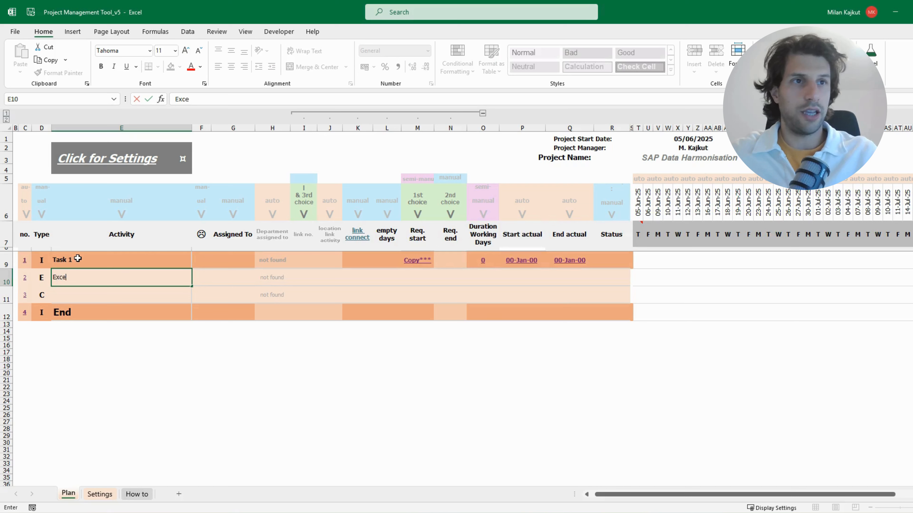
type("on ")
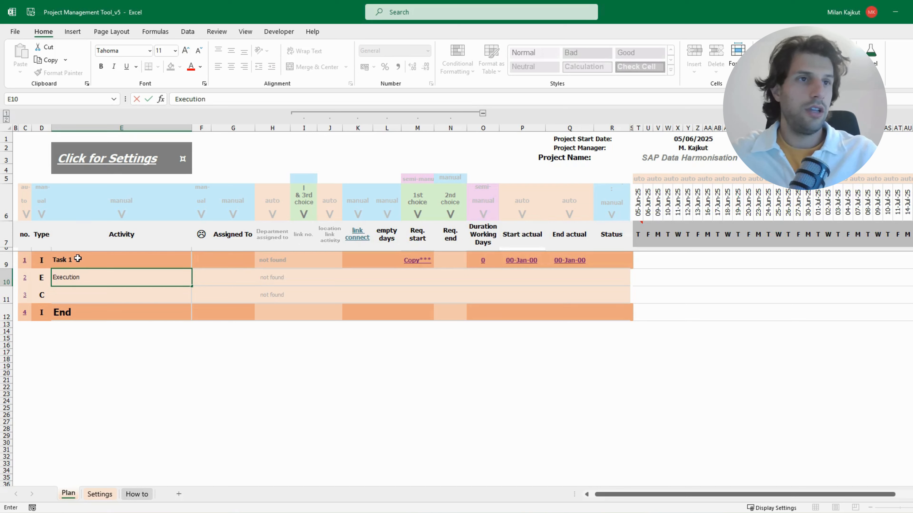
type("1")
key("Return")
type("Completion 1")
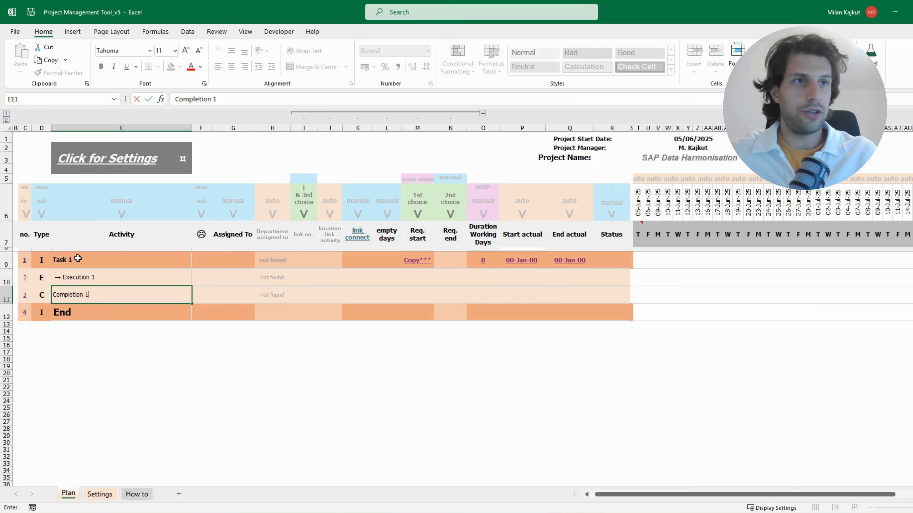
key("Return")
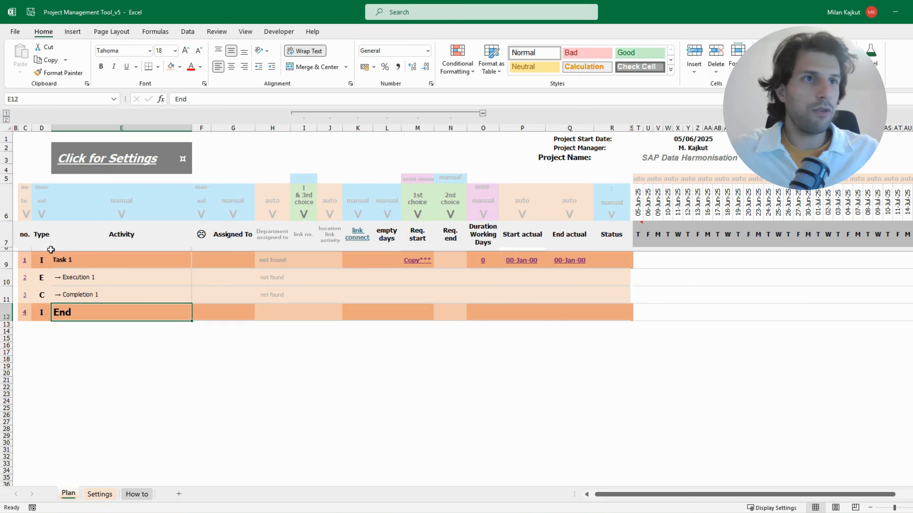
left_click_drag(76, 264, 86, 290)
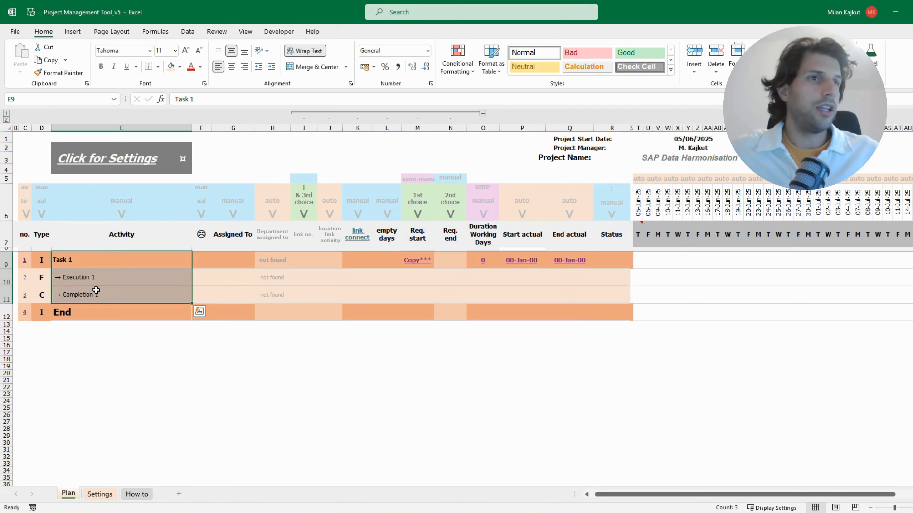
Assign Task 1 to the project manager, Execution 1 to the third listed team member and Completion 1 to the second
left_click(234, 260)
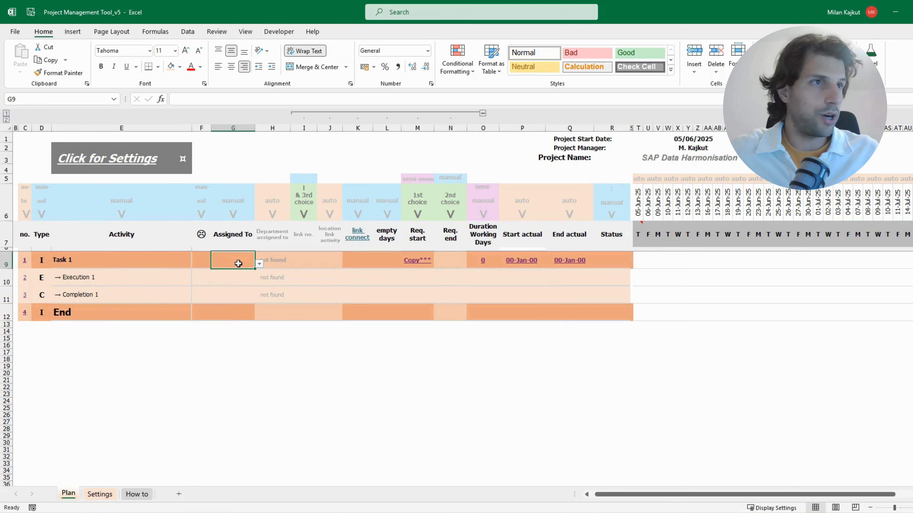
left_click(259, 264)
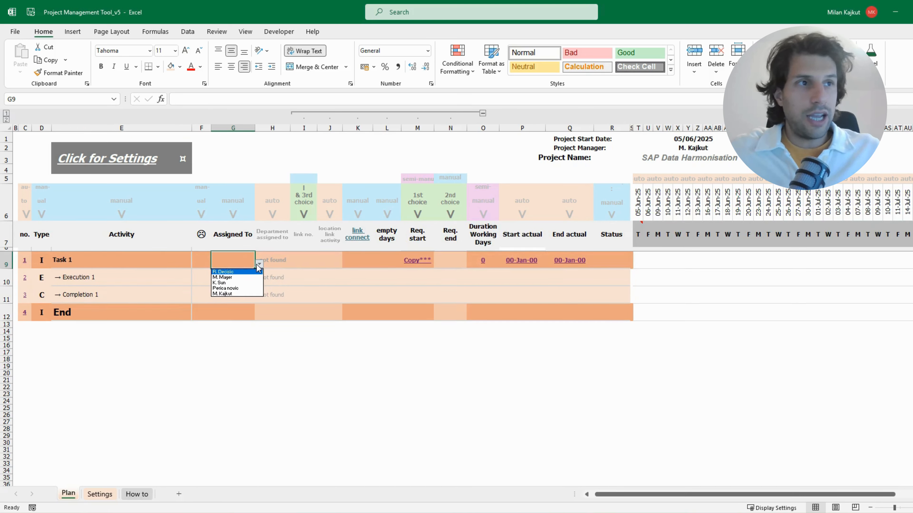
left_click(234, 294)
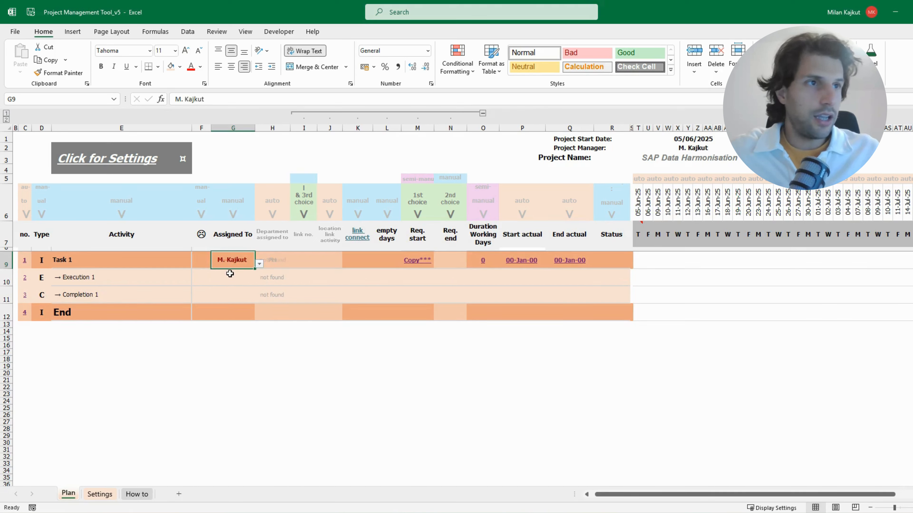
left_click(245, 278)
left_click(259, 281)
left_click(235, 300)
left_click(238, 300)
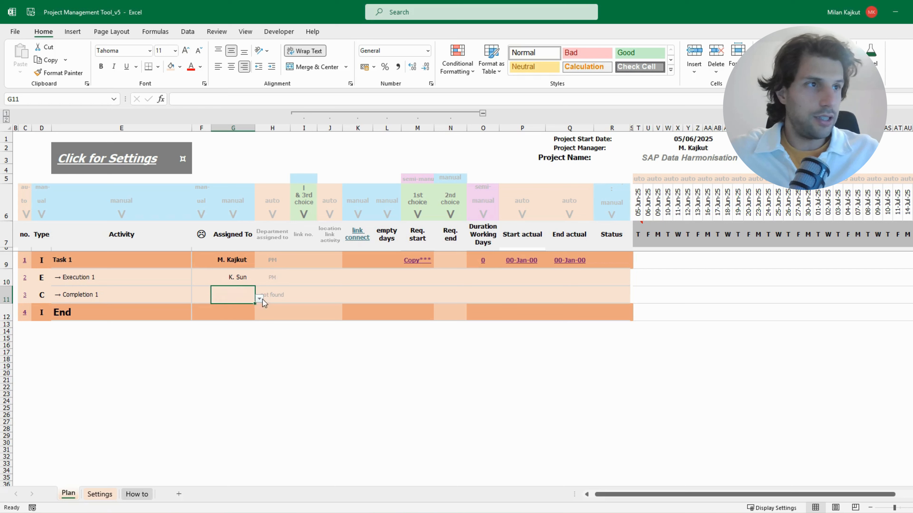
left_click(259, 299)
left_click(240, 316)
left_click_drag(242, 261, 239, 292)
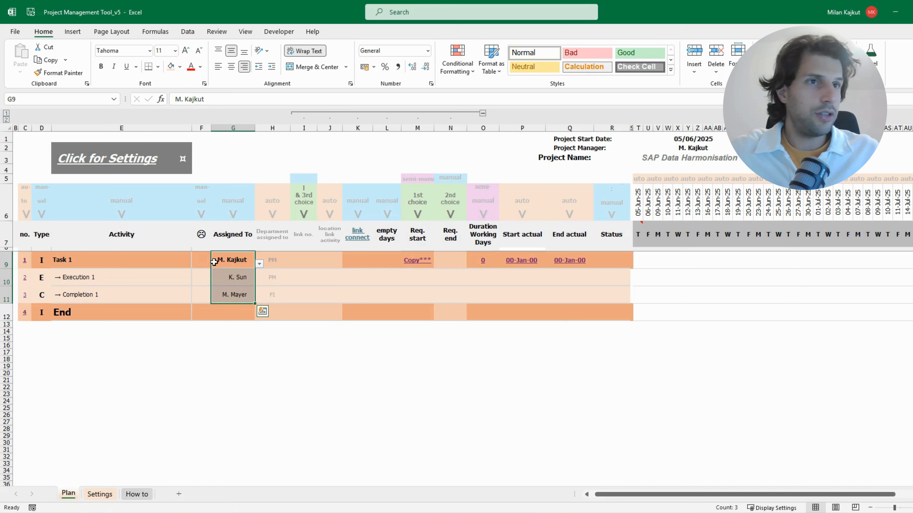
left_click_drag(278, 260, 275, 293)
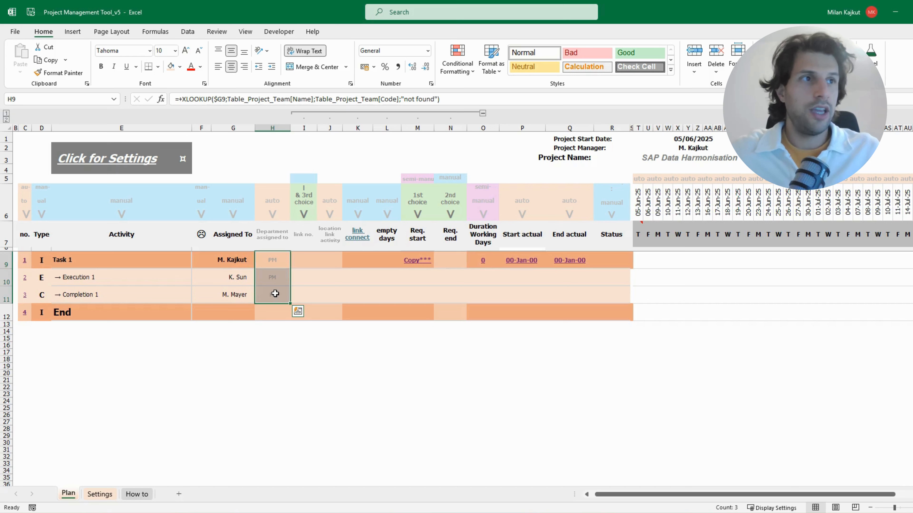
Reassign Execution 1 to the second team member in the list and Completion 1 to the first
left_click_drag(232, 265, 274, 284)
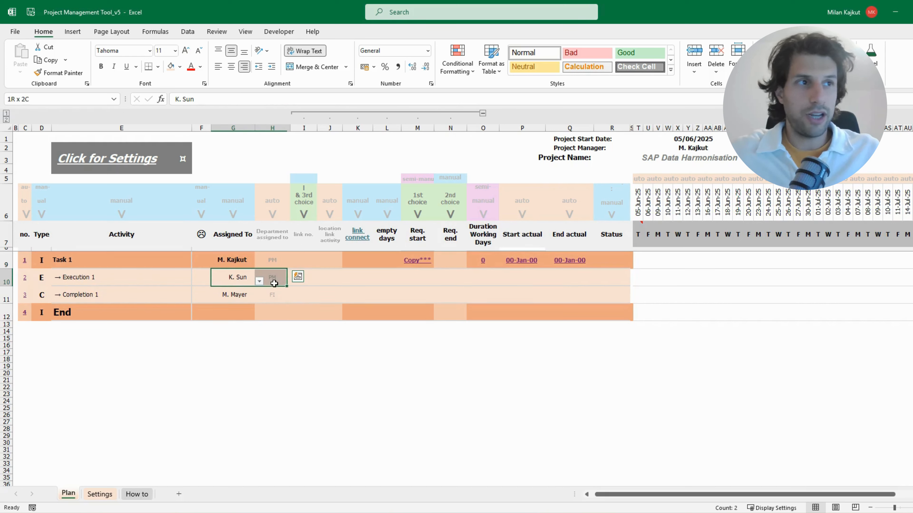
left_click(259, 282)
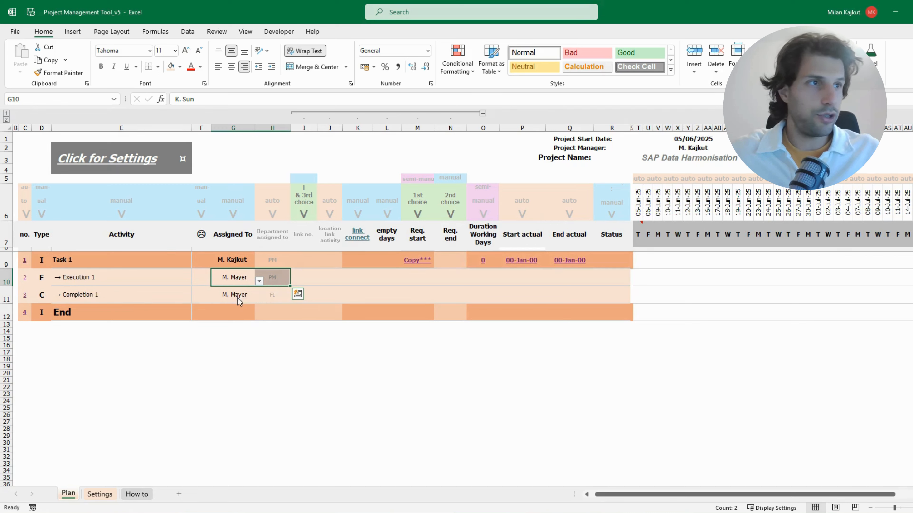
left_click(237, 297)
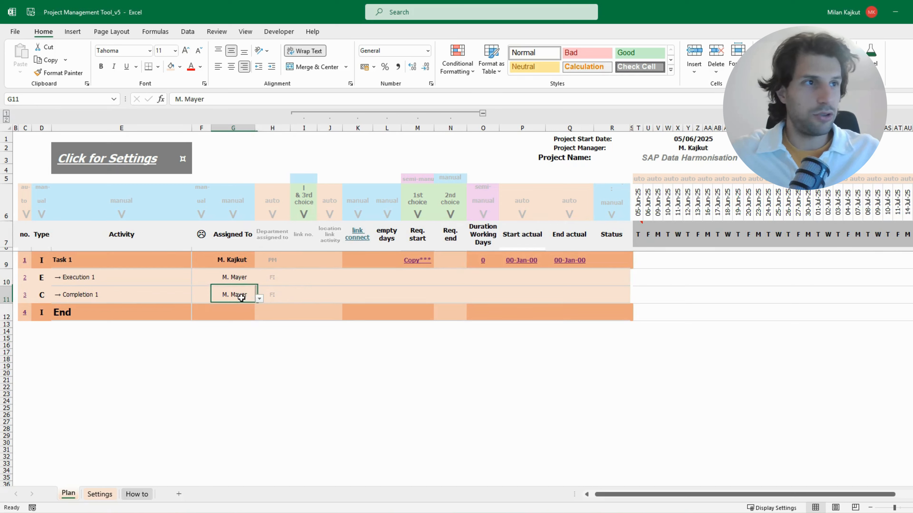
left_click(234, 281)
left_click(244, 294)
left_click(259, 299)
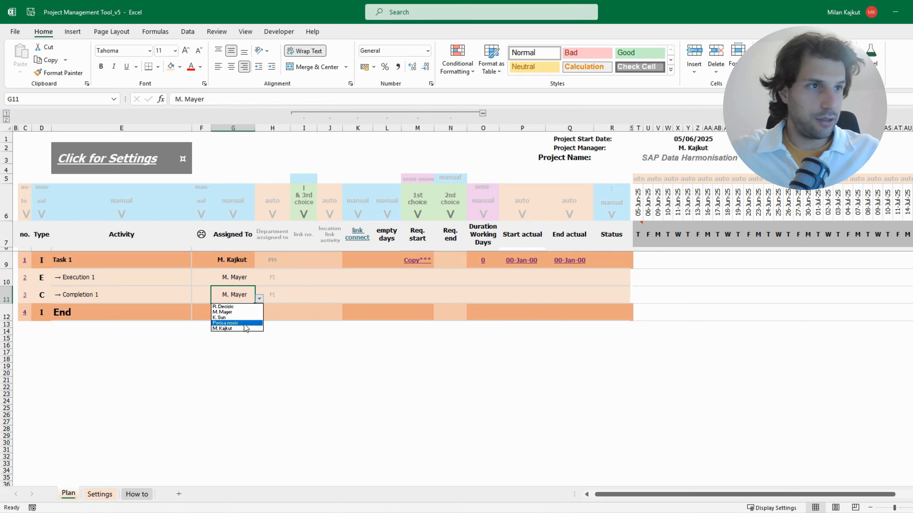
left_click(242, 306)
left_click_drag(231, 294, 260, 295)
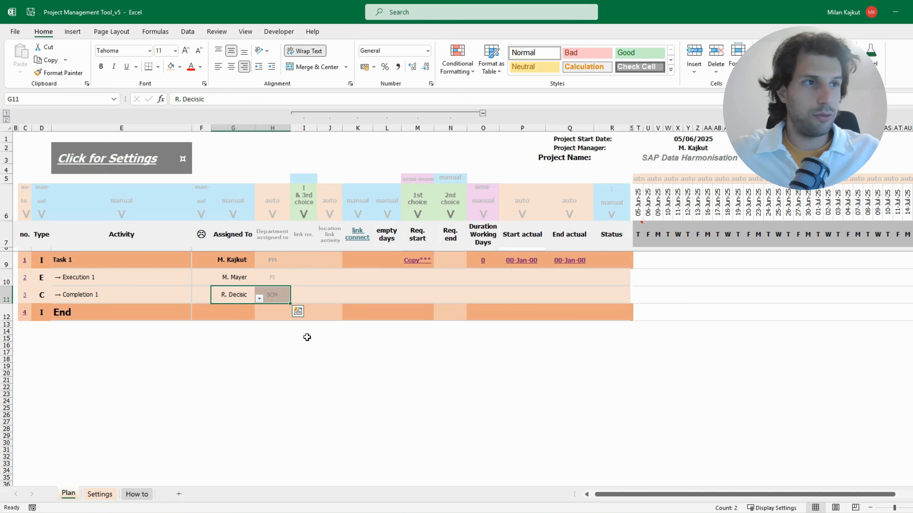
Examine the link no., location link activity, link connect and empty days columns for rows 9 to 11, including the link connect options
left_click(313, 296)
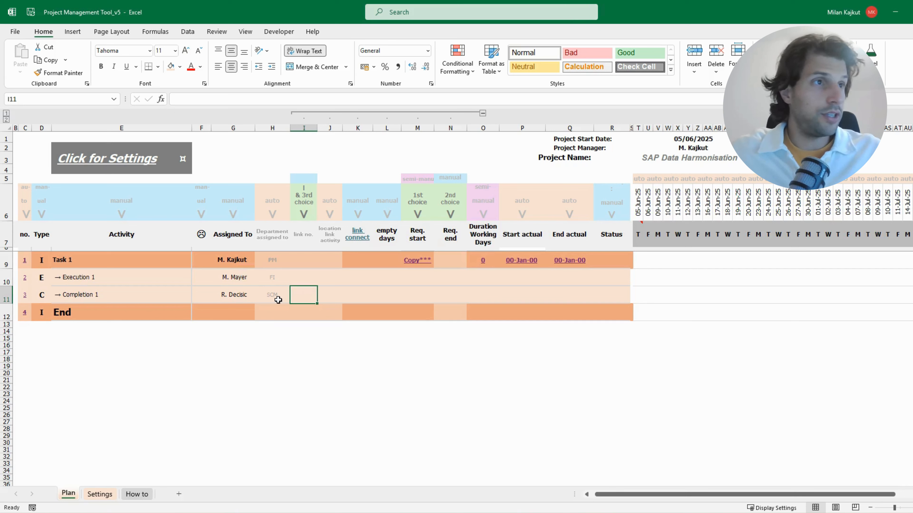
left_click(310, 264)
left_click(308, 279)
left_click(306, 262)
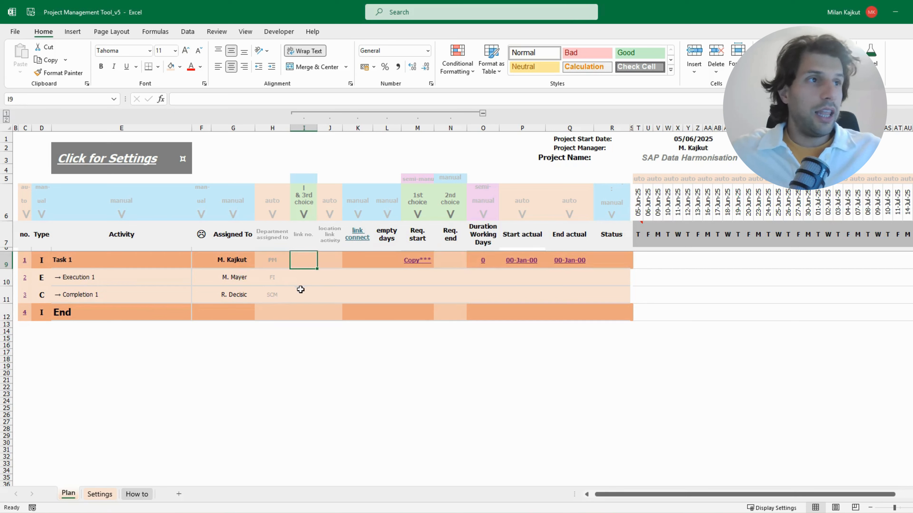
left_click(302, 293)
left_click(311, 283)
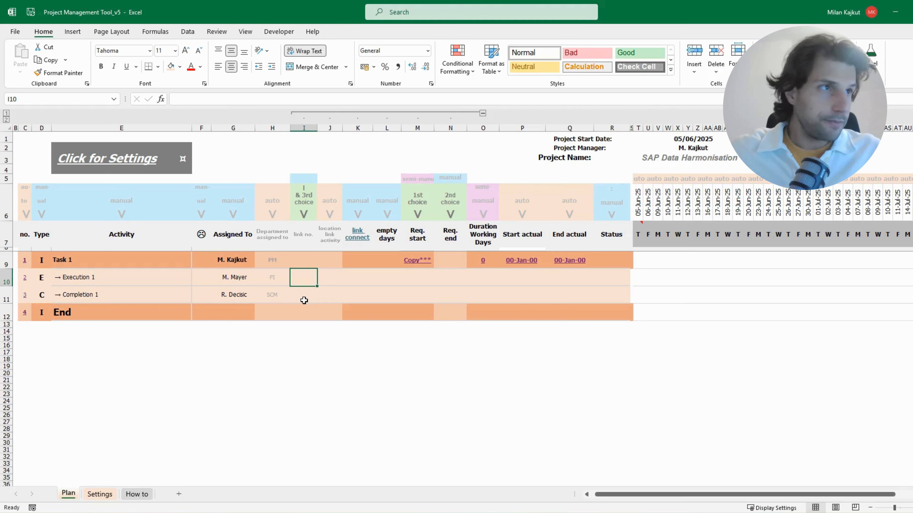
left_click(330, 273)
left_click_drag(328, 261, 329, 295)
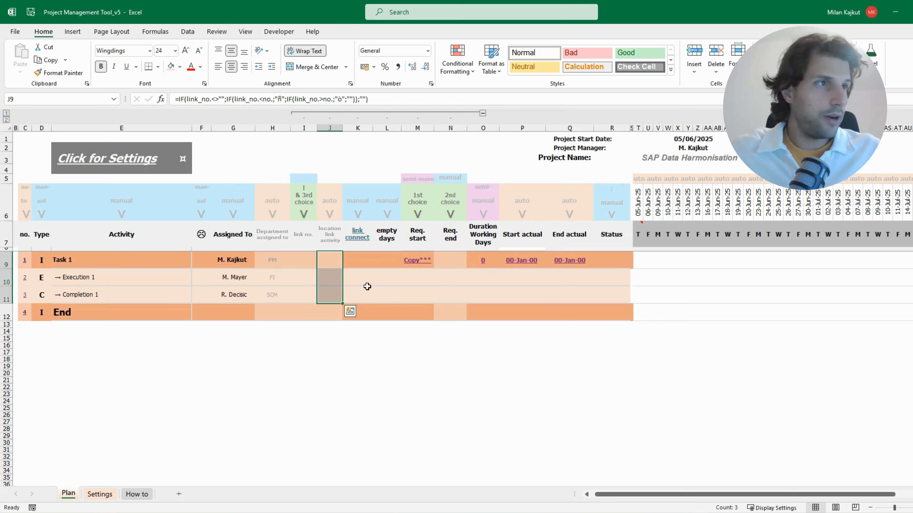
left_click(363, 277)
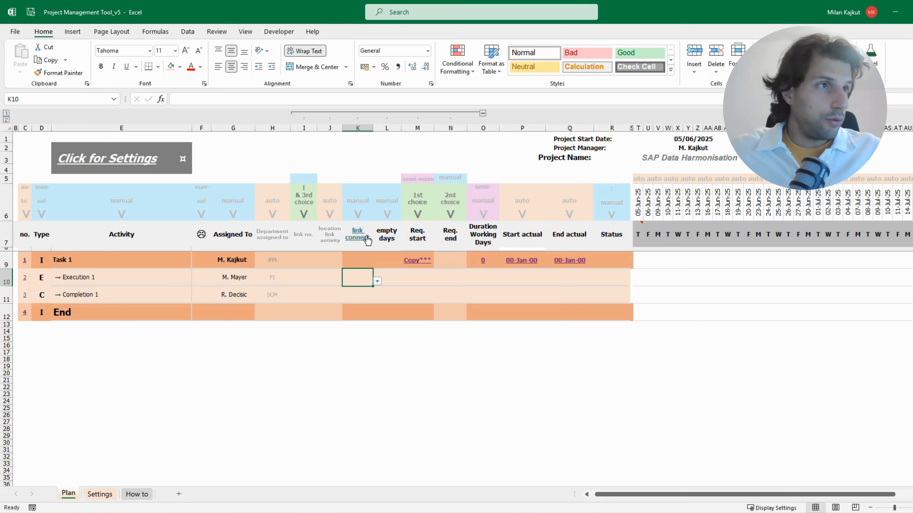
left_click(377, 281)
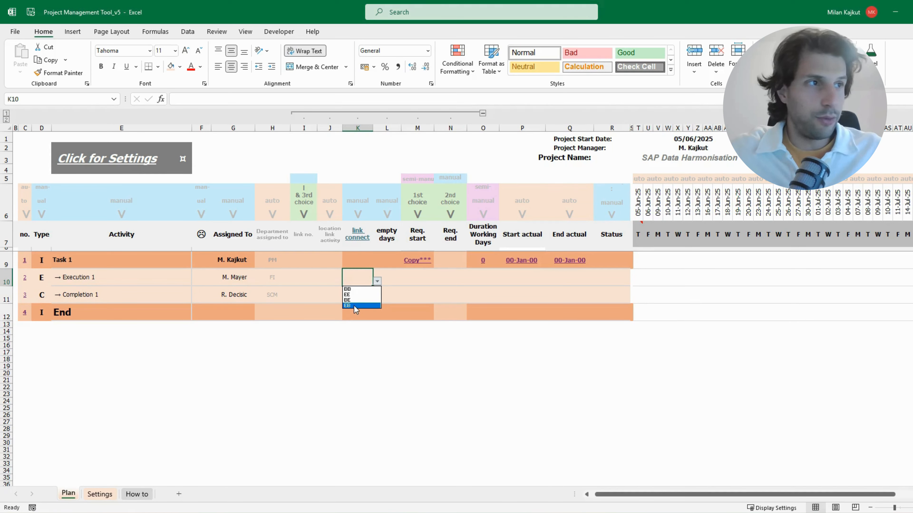
left_click_drag(392, 233, 392, 304)
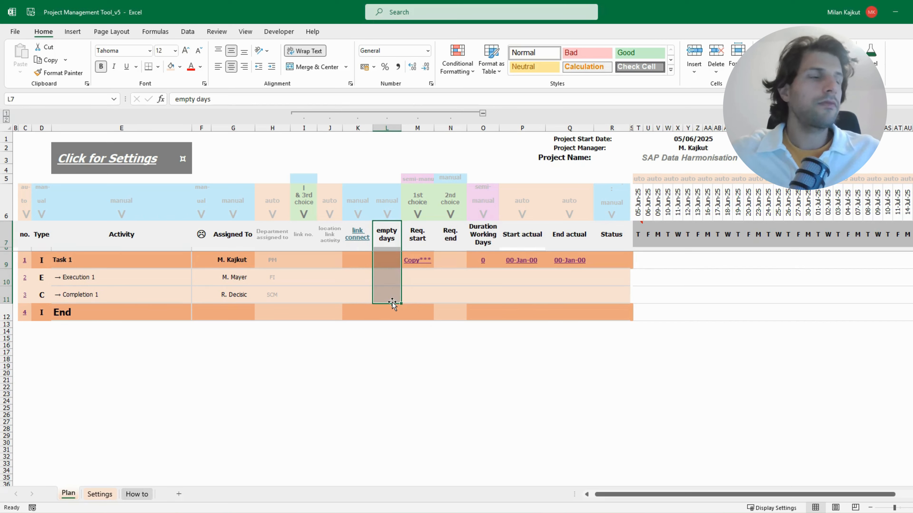
left_click(393, 277)
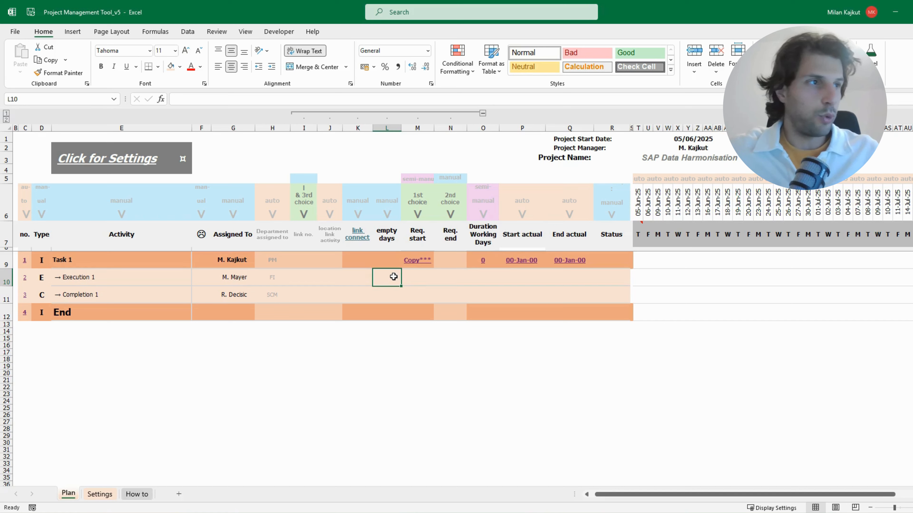
Examine Execution 1's Req. start, Req. end, duration and status cells, along with the 1st and 2nd choice headings
left_click(420, 281)
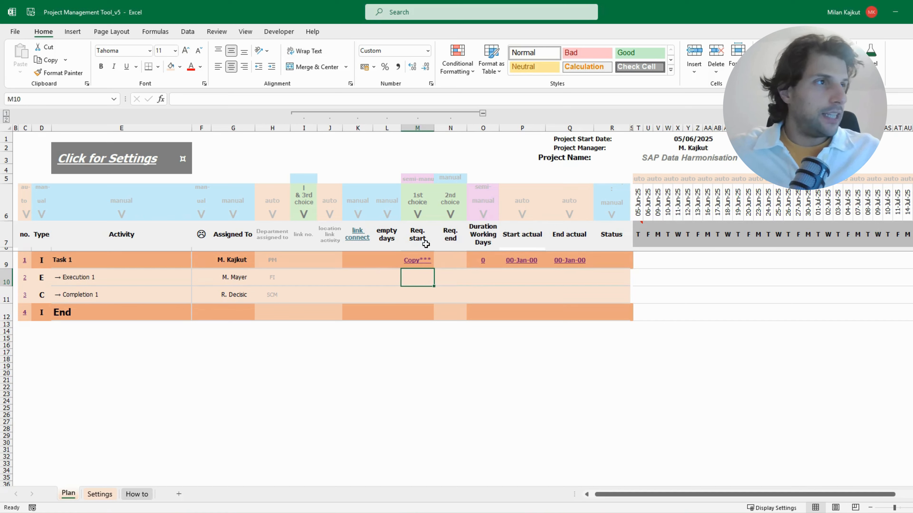
left_click(459, 287)
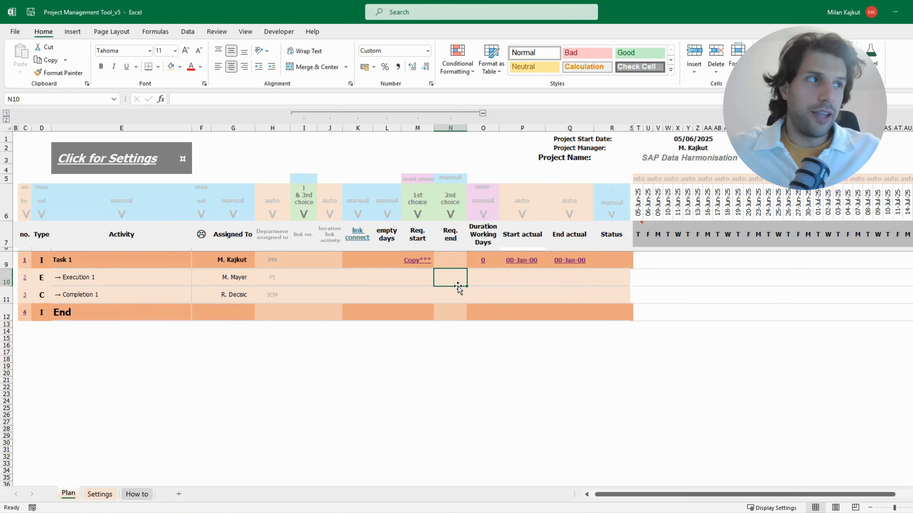
left_click(423, 205)
left_click_drag(420, 218, 447, 210)
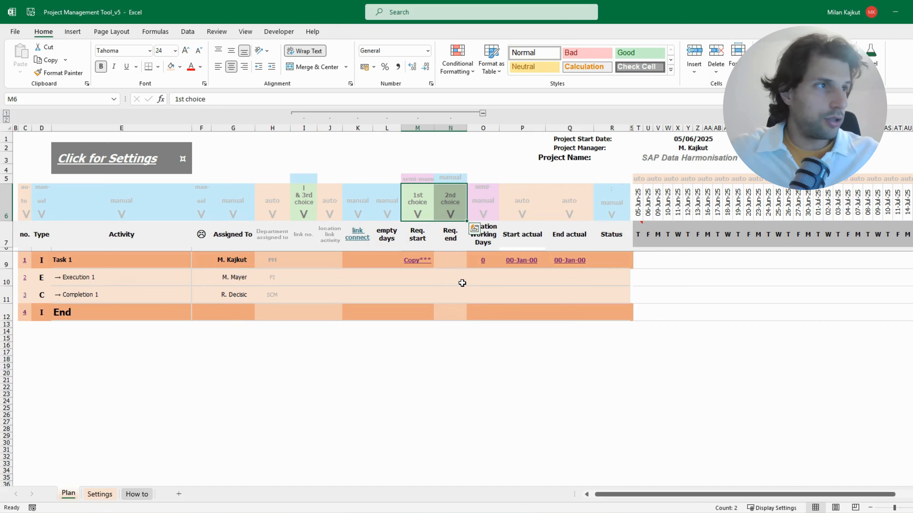
left_click(480, 284)
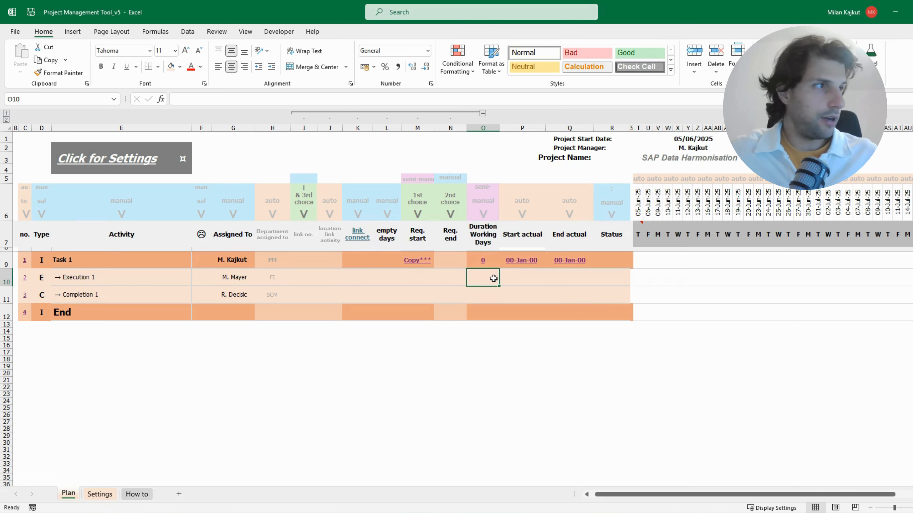
left_click(609, 281)
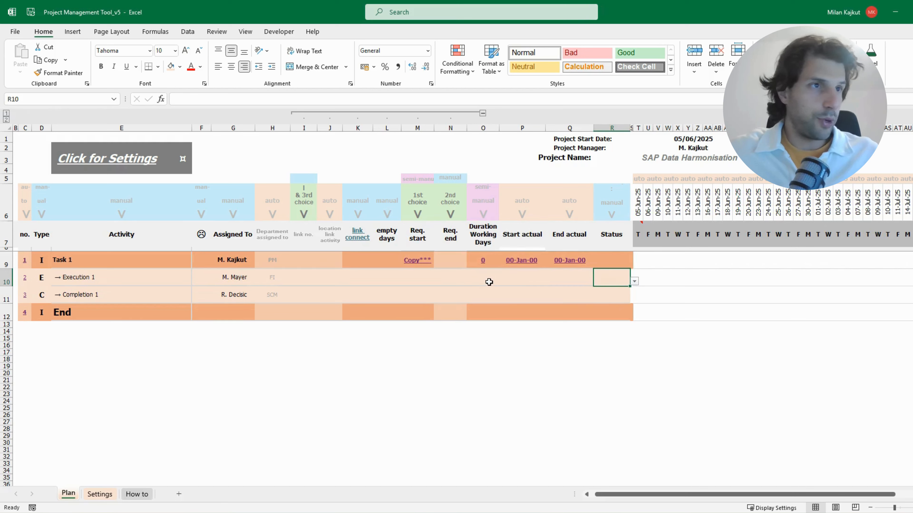
Review the Task 1 row and the formulas in its Req. start and Duration Working Days cells
left_click(428, 259)
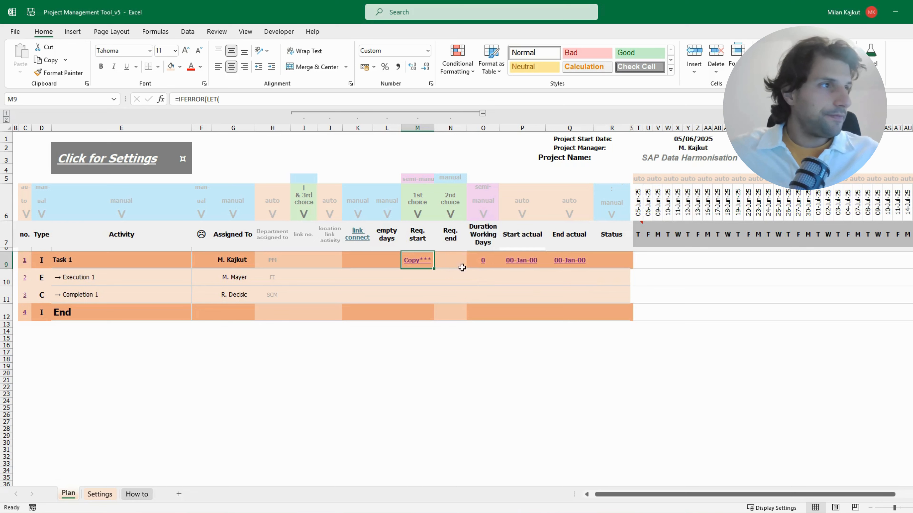
left_click(35, 263)
left_click_drag(35, 263, 609, 262)
left_click(417, 259)
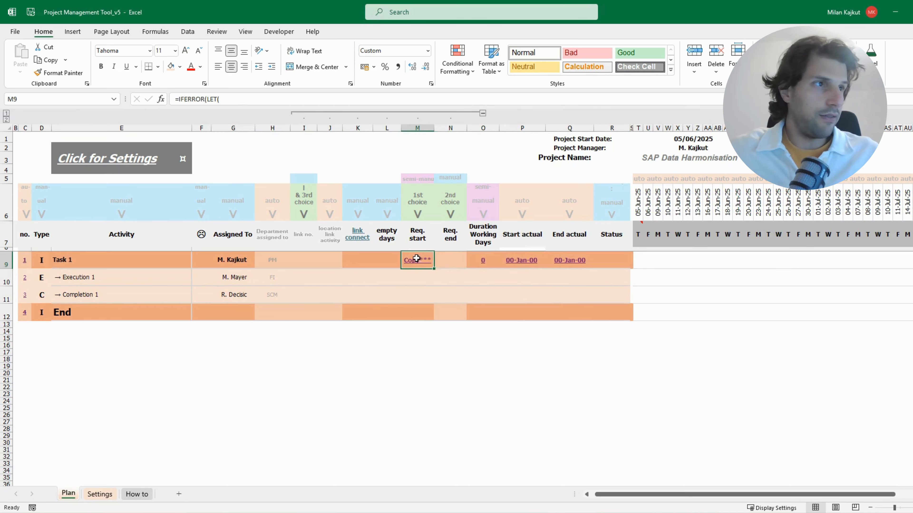
left_click(510, 261)
left_click_drag(490, 261, 565, 260)
left_click(489, 262)
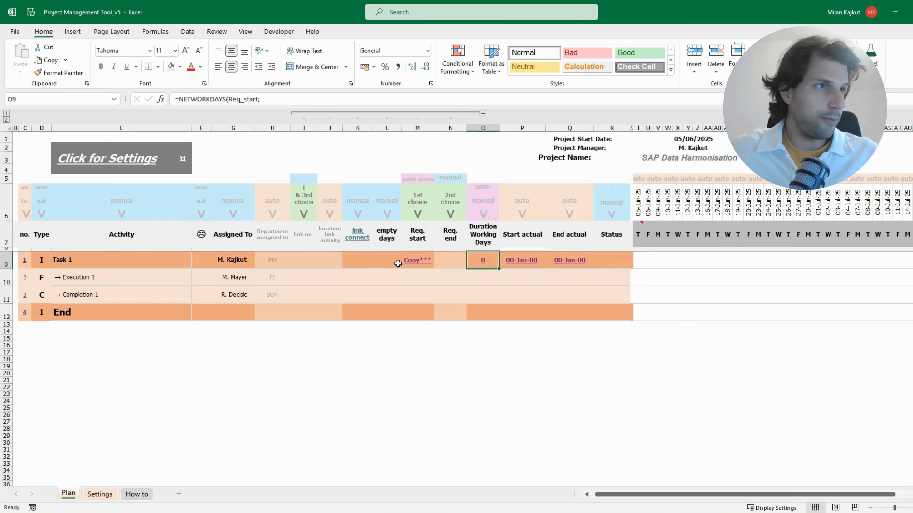
left_click(397, 263)
left_click(410, 260)
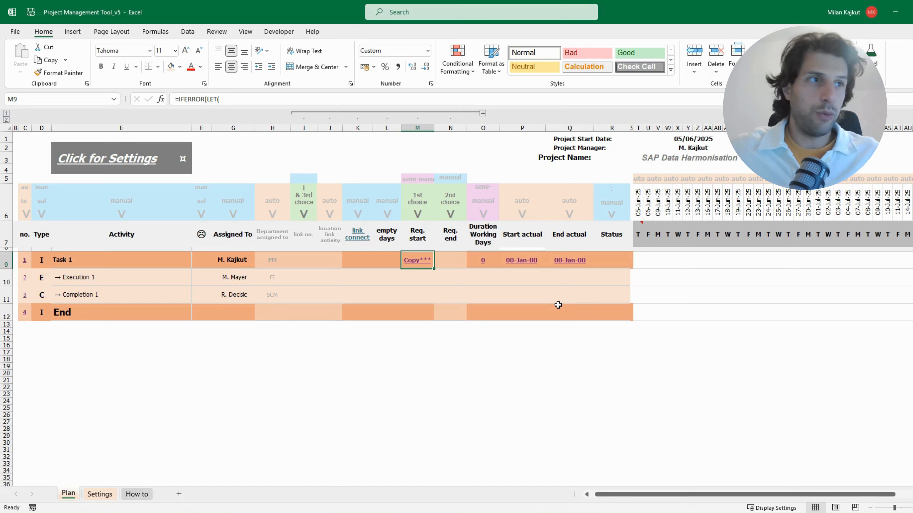
Set the Req. start of Execution 1 to 06/06/25 and check its cell in the timeline
left_click(418, 280)
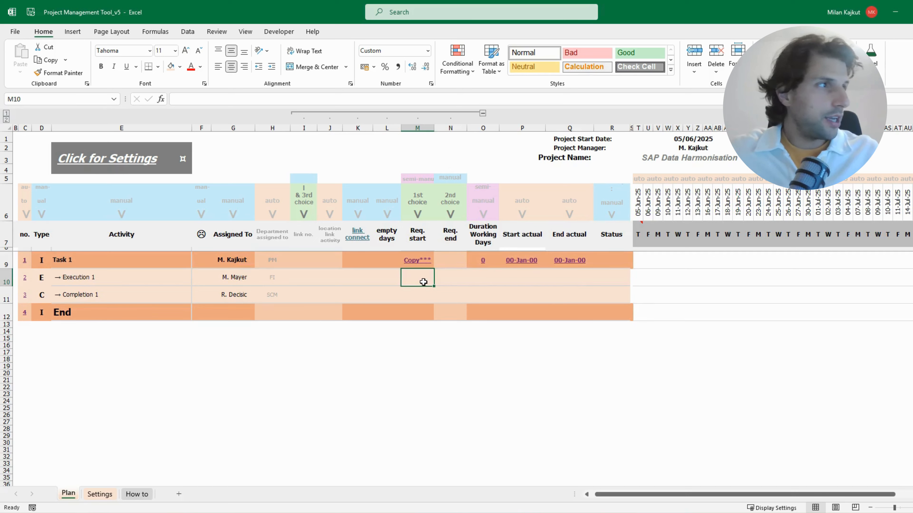
type("06/06")
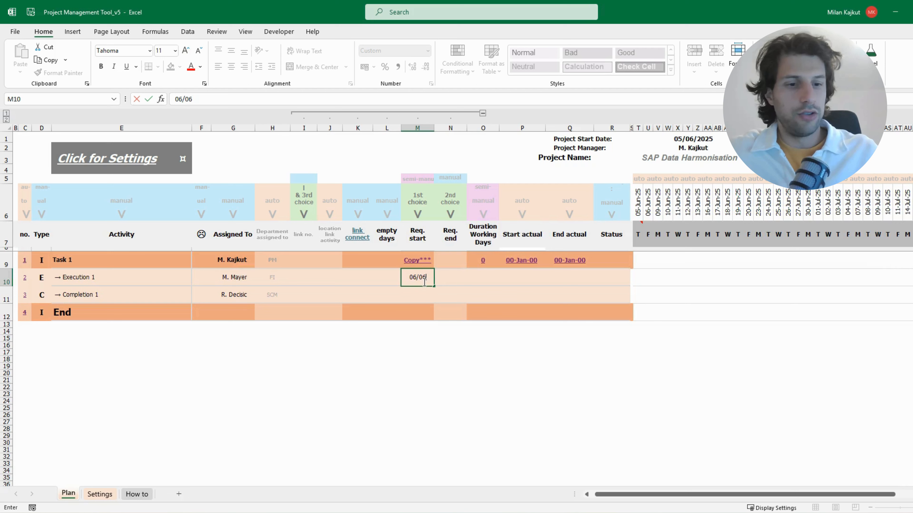
type("/25")
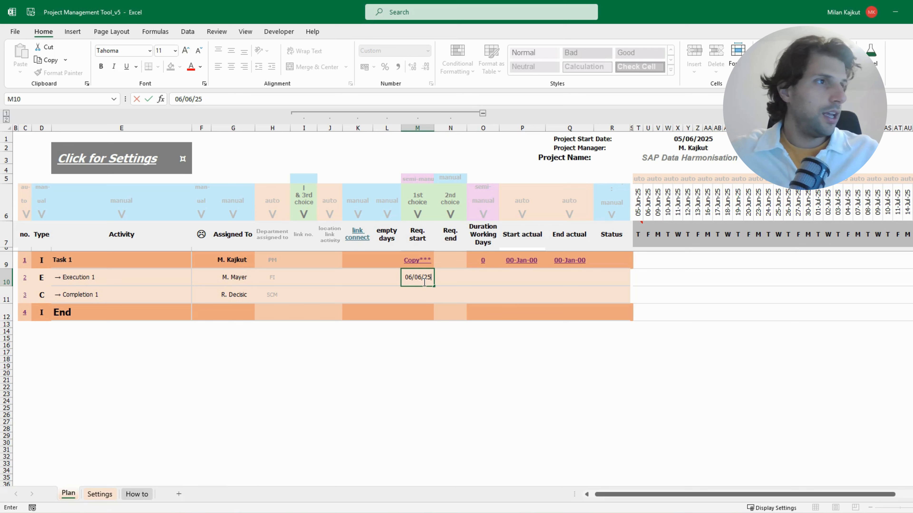
key("Return")
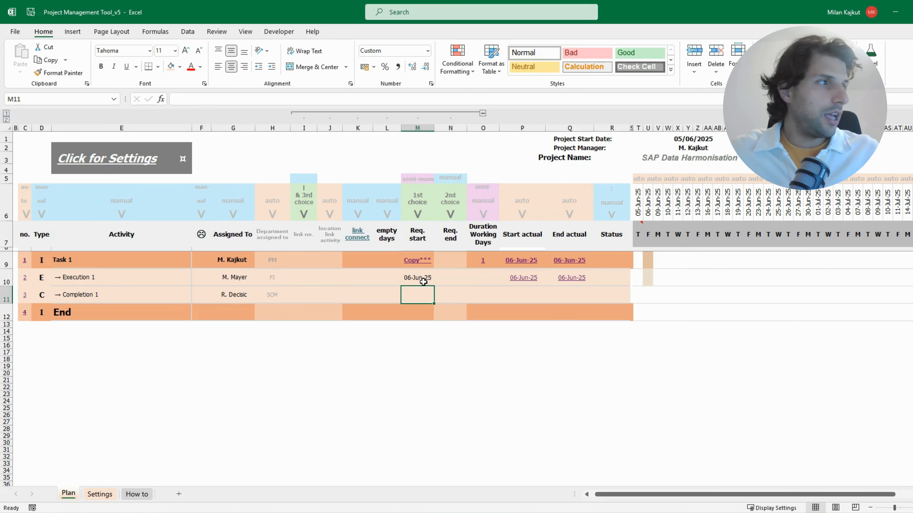
left_click(654, 281)
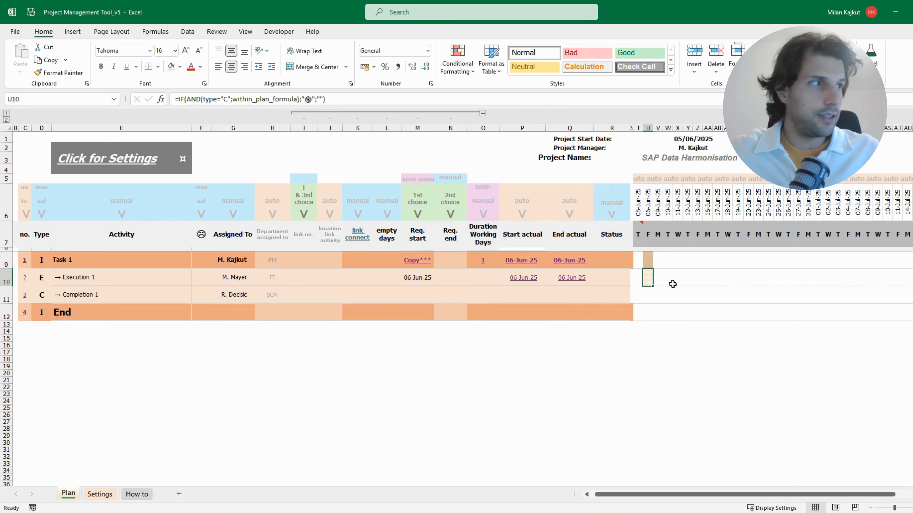
Set the duration of Execution 1 to 5 working days and check its bar in the timeline
left_click(488, 281)
type("5")
key("Return")
left_click_drag(652, 279, 687, 280)
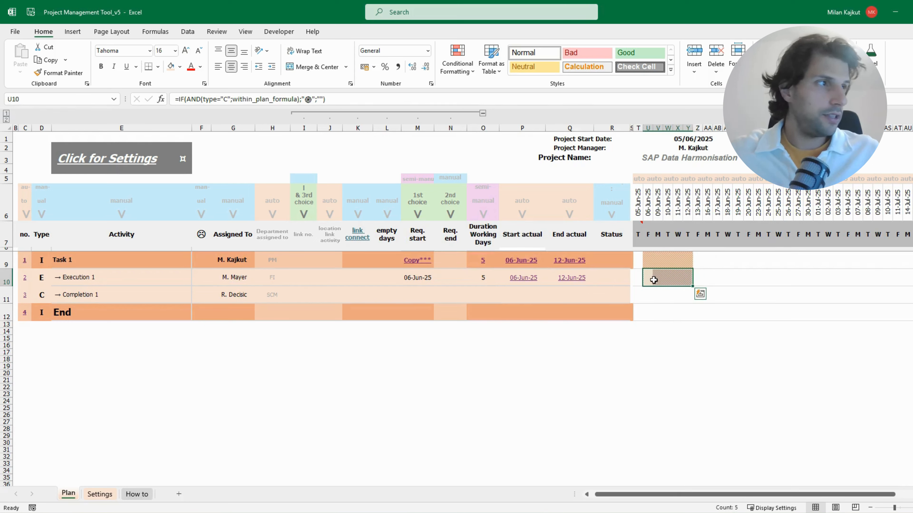
left_click_drag(649, 281, 686, 277)
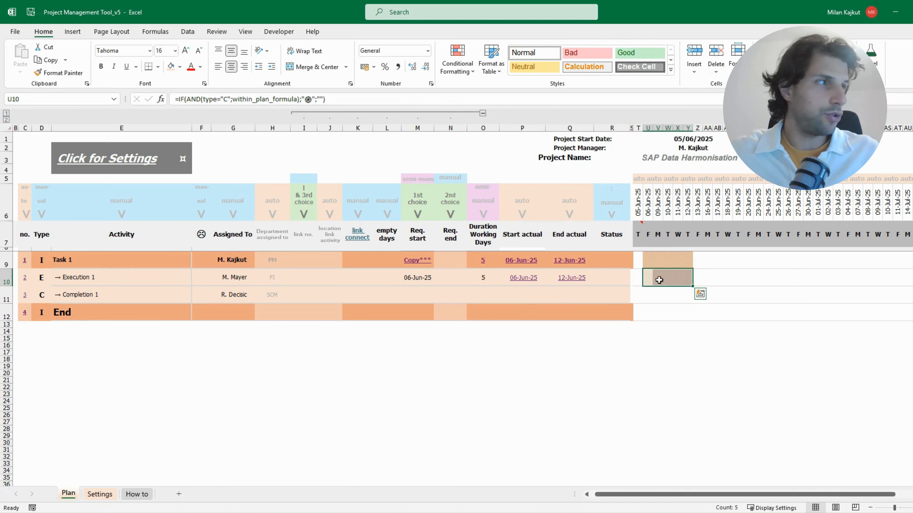
Check the date columns where Execution 1's bar starts and ends in the timeline
left_click(647, 280)
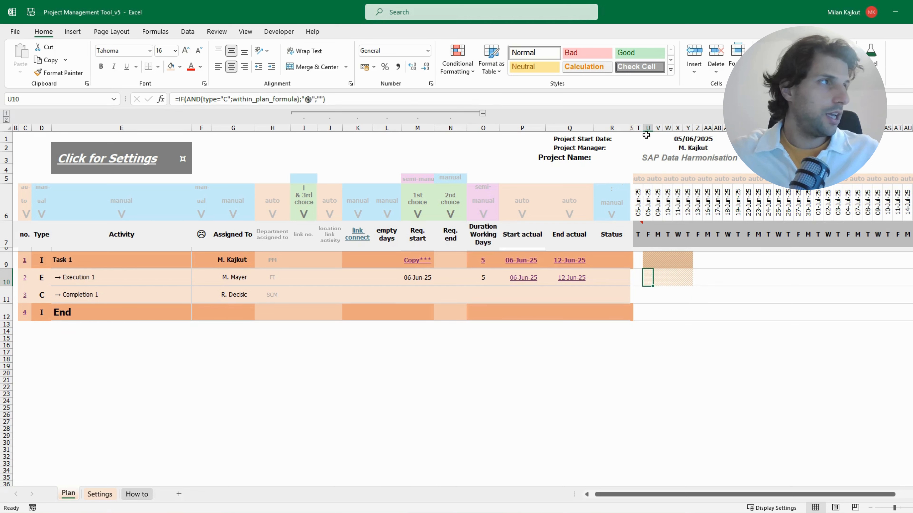
left_click(648, 128)
left_click(687, 128)
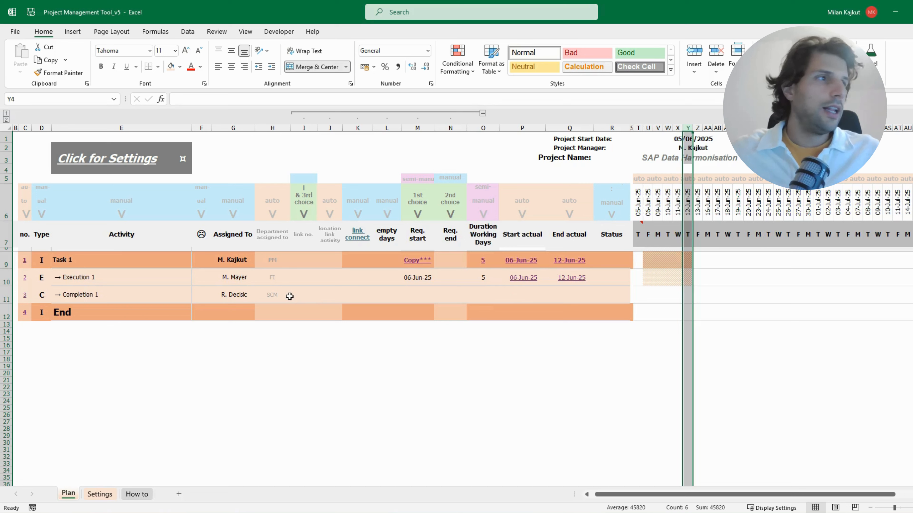
Link Completion 1 to Execution 1 by entering the formula +C10 in Completion 1's link no. cell
left_click(420, 294)
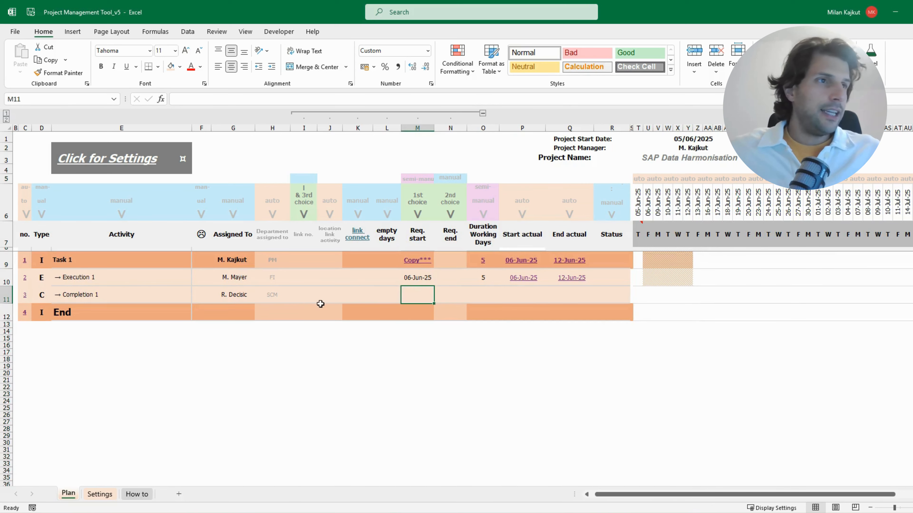
left_click(300, 295)
left_click(424, 294)
left_click(450, 295)
left_click(421, 295)
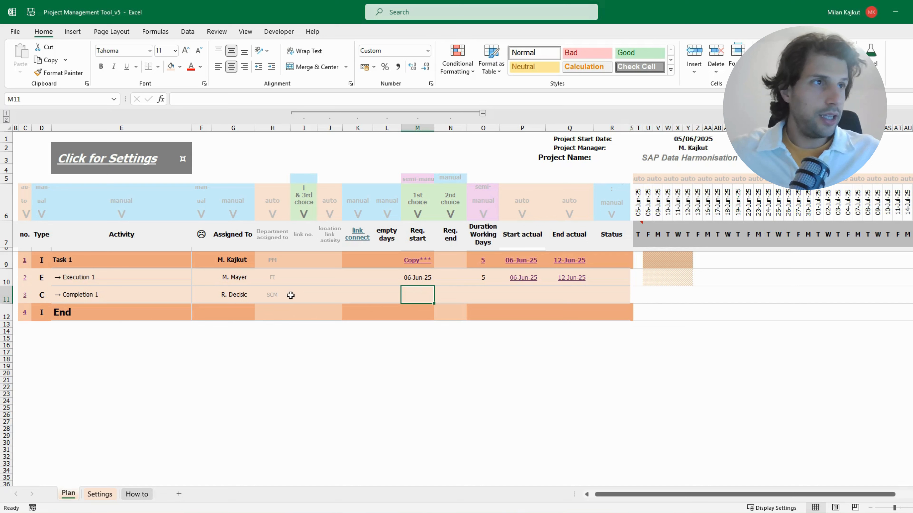
left_click(302, 298)
type("+")
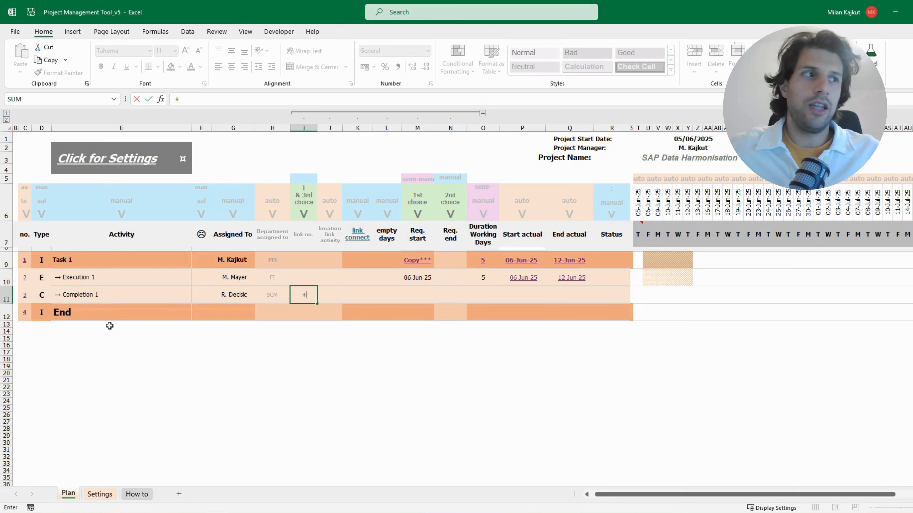
left_click(22, 279)
left_click(23, 279)
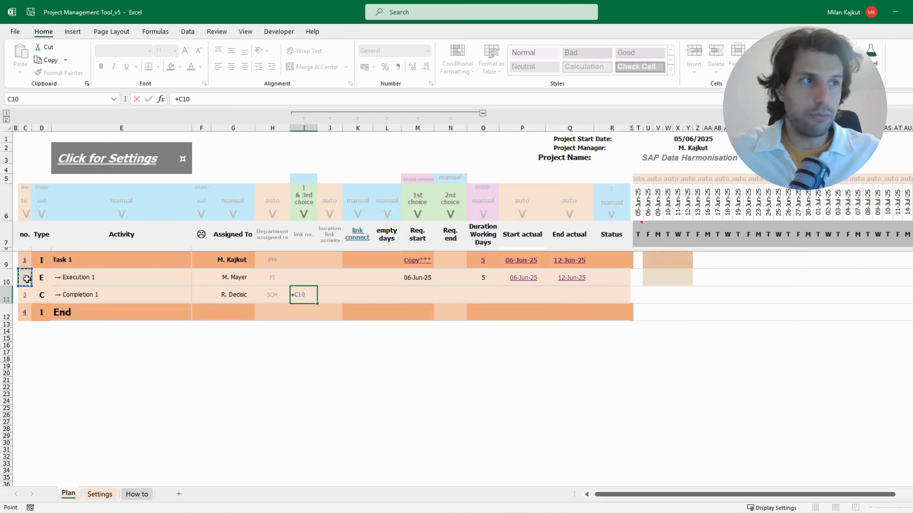
key("Return")
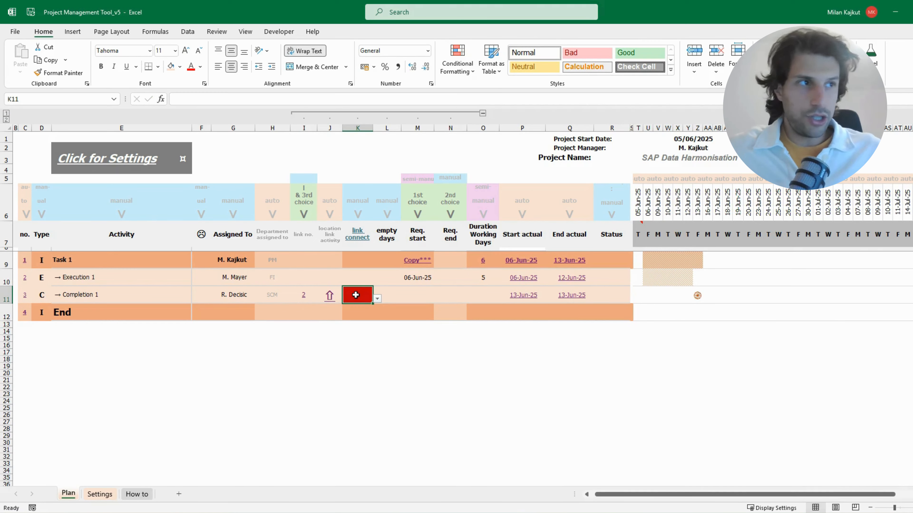
Set Completion 1's link connect to EB and compare its timeline marker with the end of Execution 1's bar
left_click(377, 298)
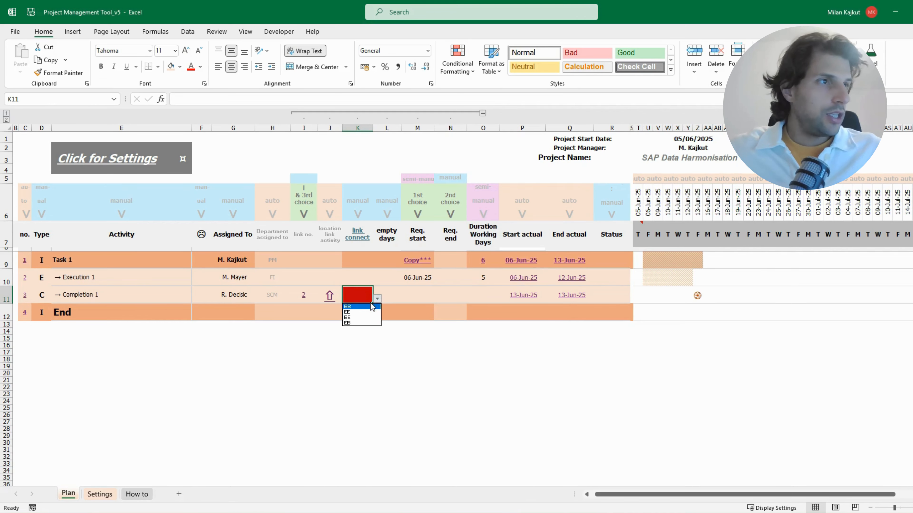
left_click(348, 322)
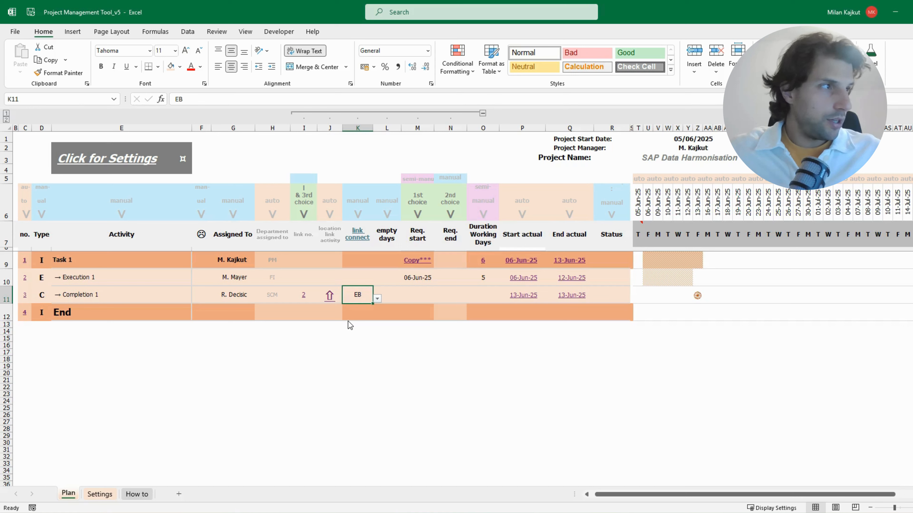
left_click(697, 296)
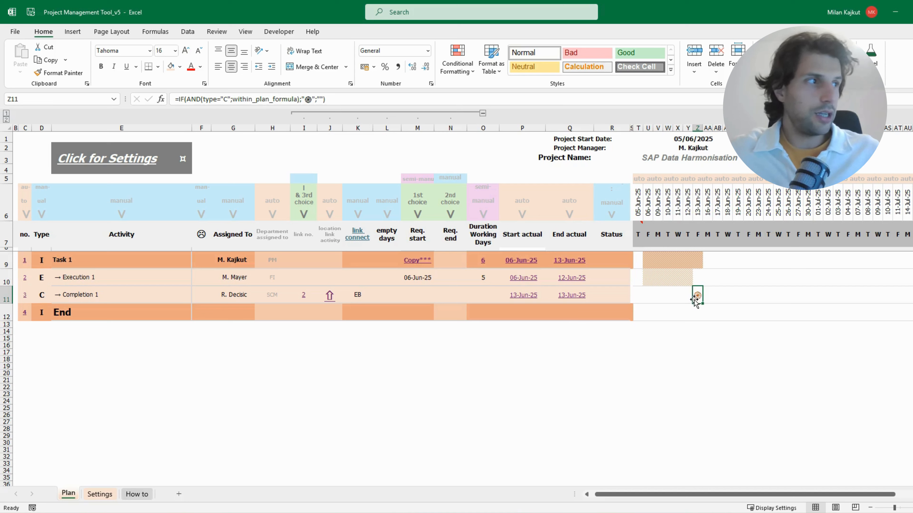
left_click(689, 280)
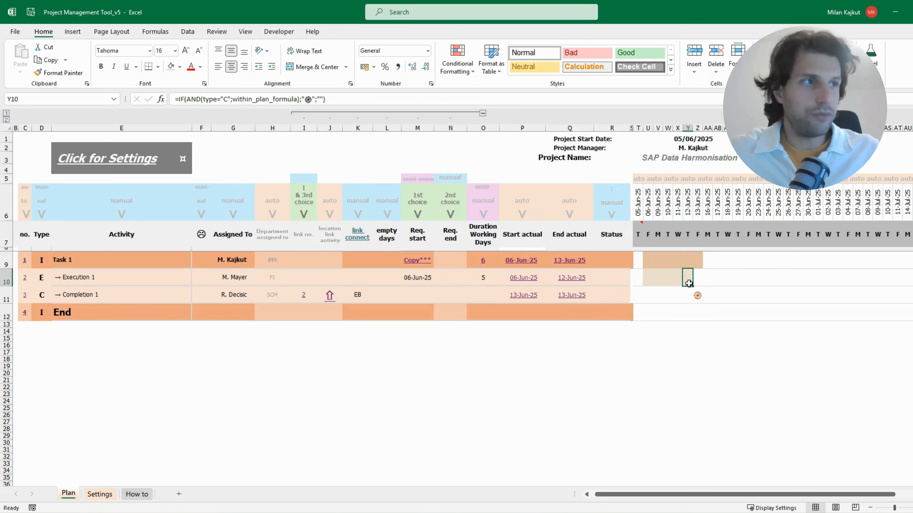
Switch Completion 1's link connect to EE and compare its marker with Execution 1's last day in the timeline
left_click(360, 296)
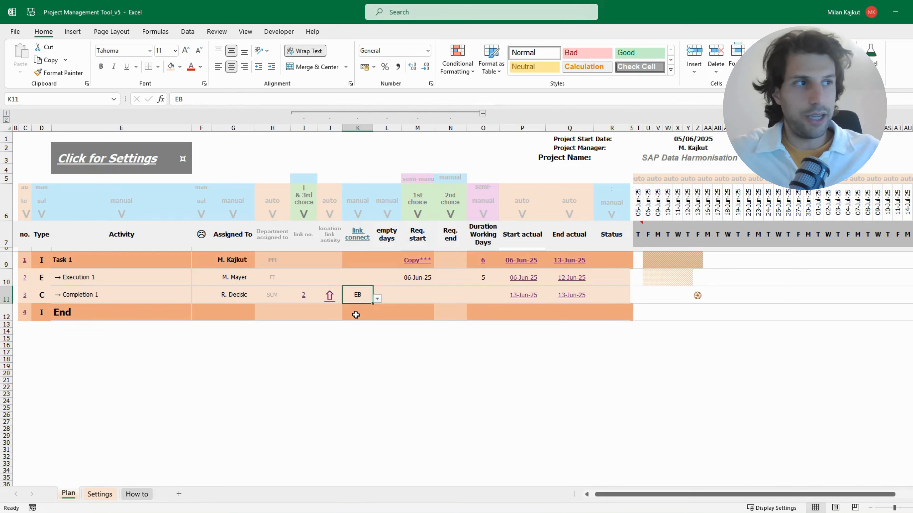
left_click(379, 301)
left_click(354, 311)
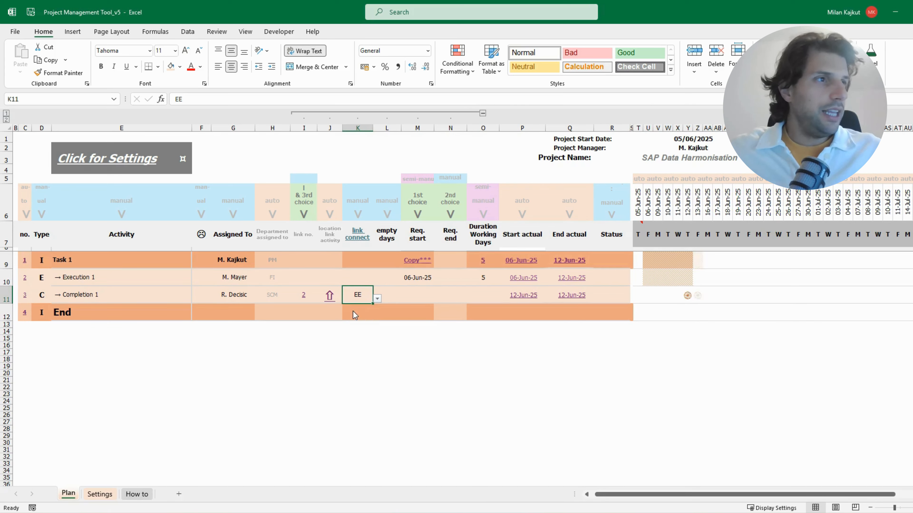
left_click_drag(688, 281, 686, 295)
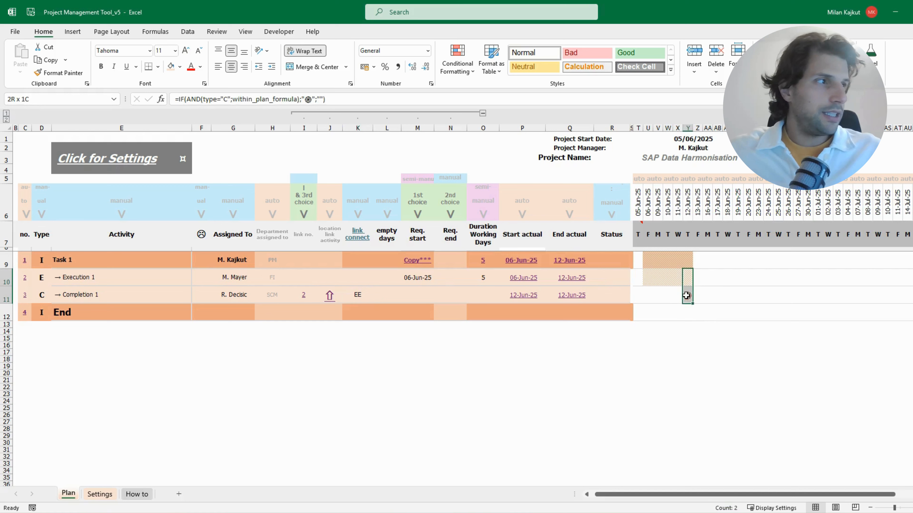
key("ctrl+v")
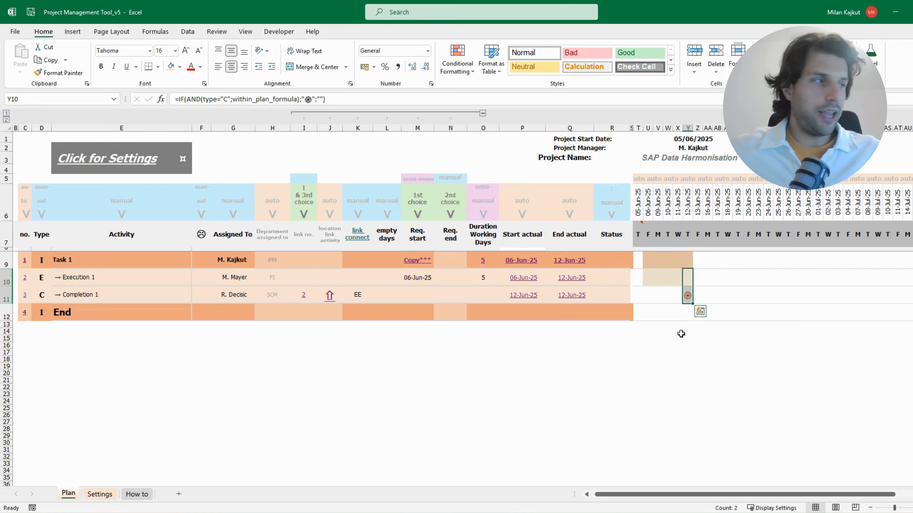
Switch Completion 1's link connect to BB and compare its marker with Execution 1's first day in the timeline
left_click(369, 300)
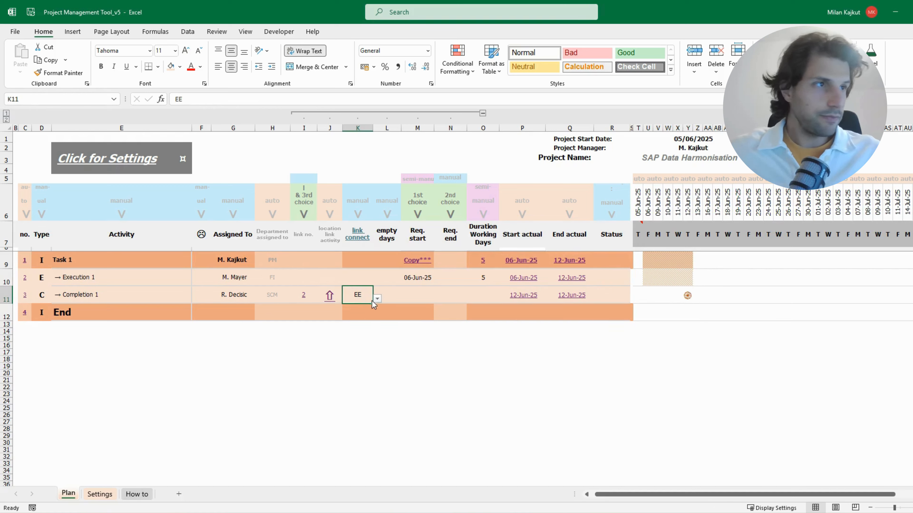
left_click(378, 299)
left_click(362, 306)
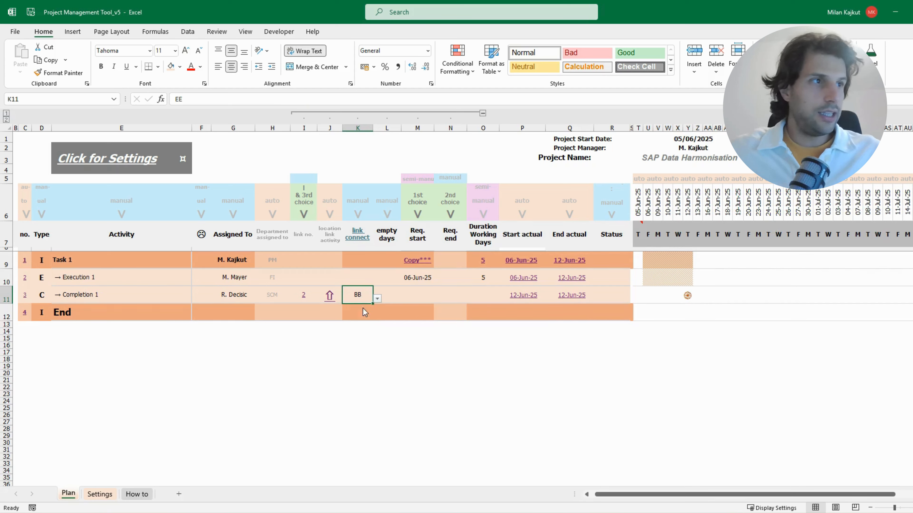
left_click_drag(651, 285, 646, 297)
key("ctrl+v")
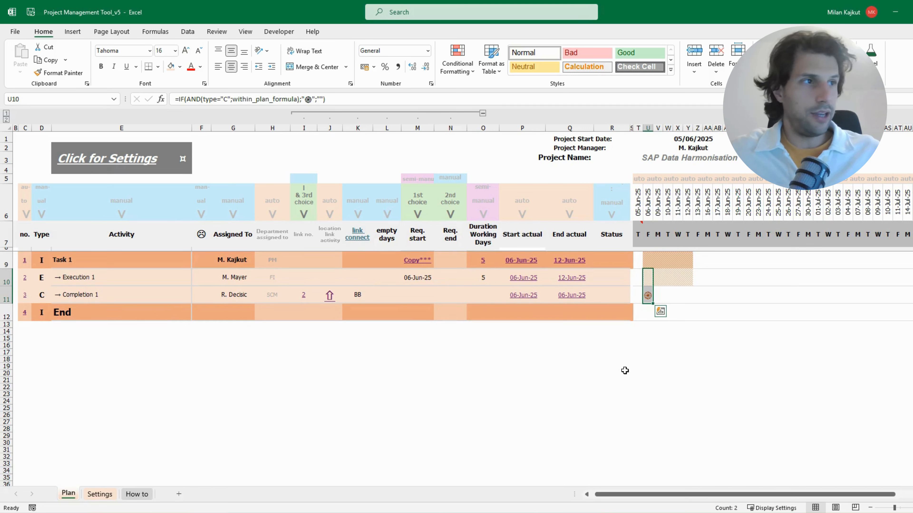
Set Completion 1's link connect to BE and compare its timeline marker with the start of Execution 1's bar
left_click(361, 295)
left_click(376, 299)
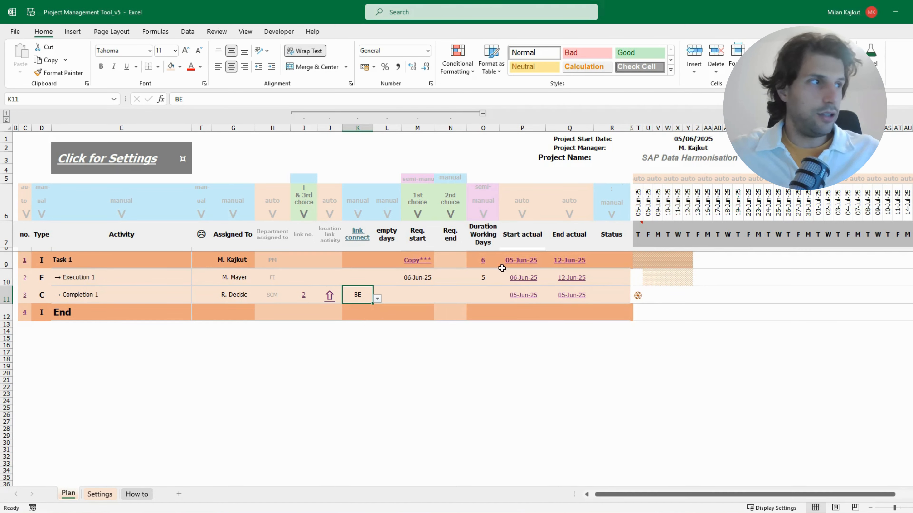
left_click(638, 295)
left_click(649, 282)
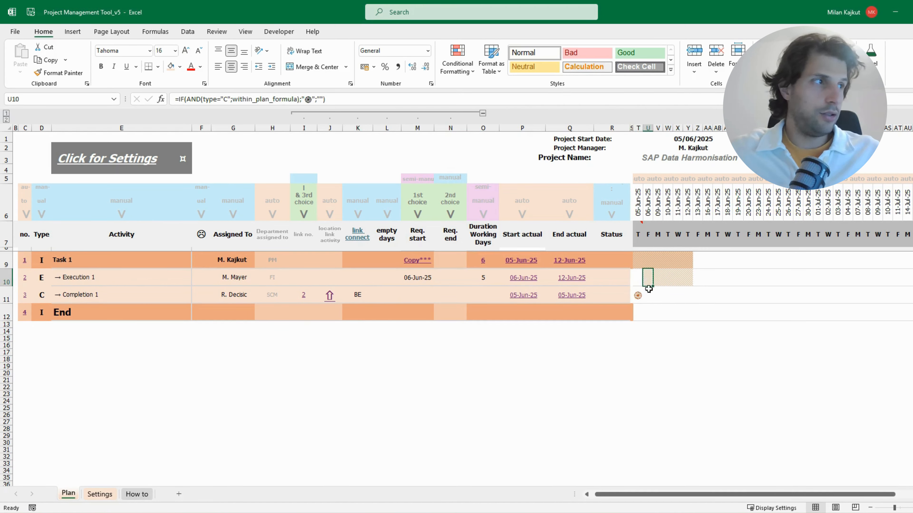
left_click(639, 297)
left_click(648, 278)
left_click(638, 296)
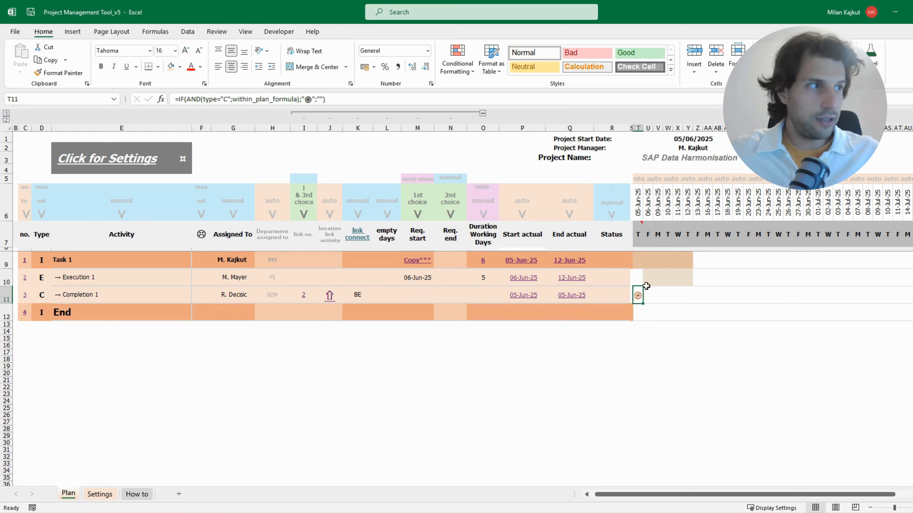
left_click(647, 284)
left_click(638, 297)
left_click(648, 278)
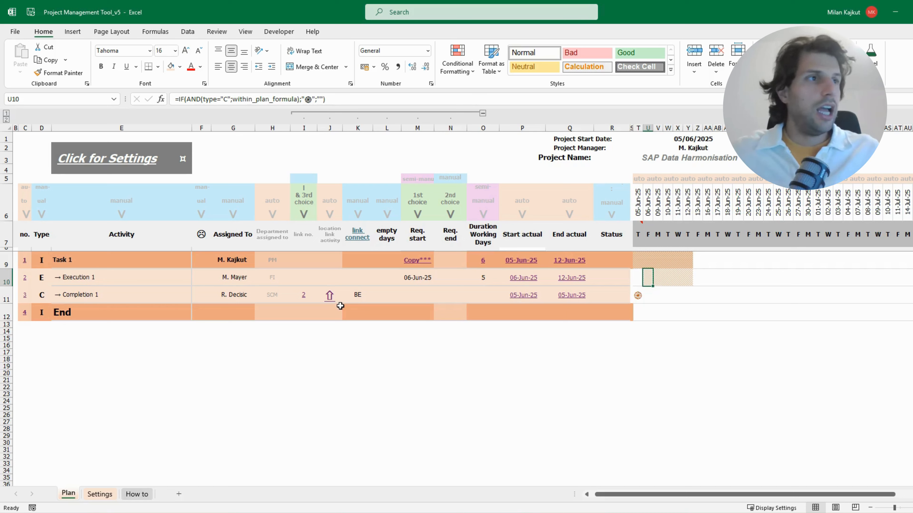
left_click(325, 297)
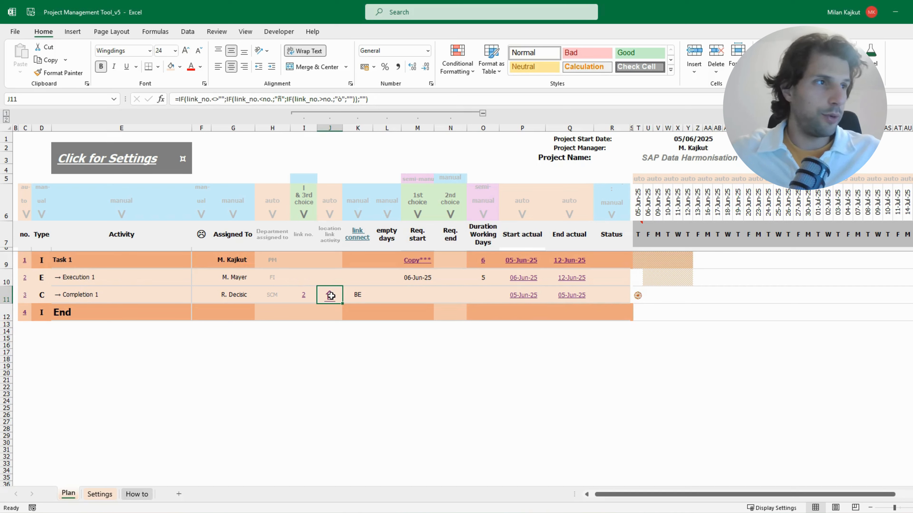
Set the status of Execution 1 to Complete
left_click(625, 283)
left_click(634, 282)
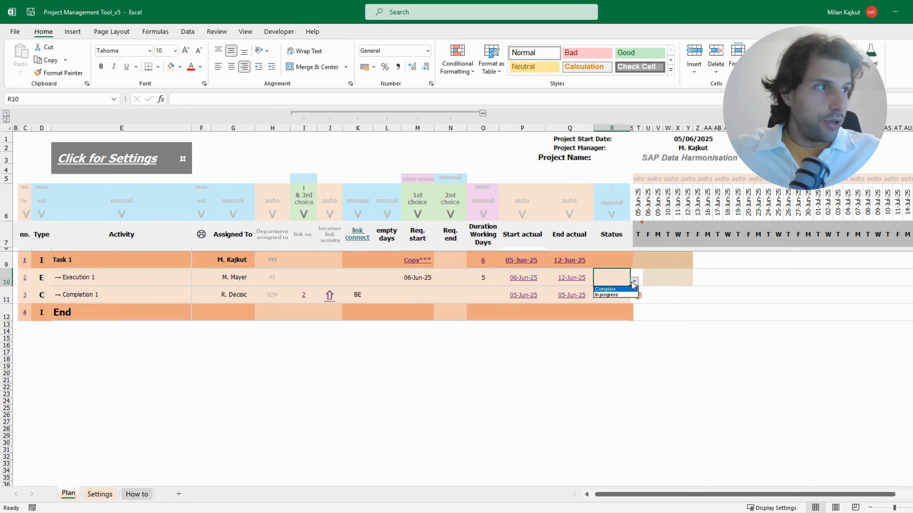
left_click(610, 289)
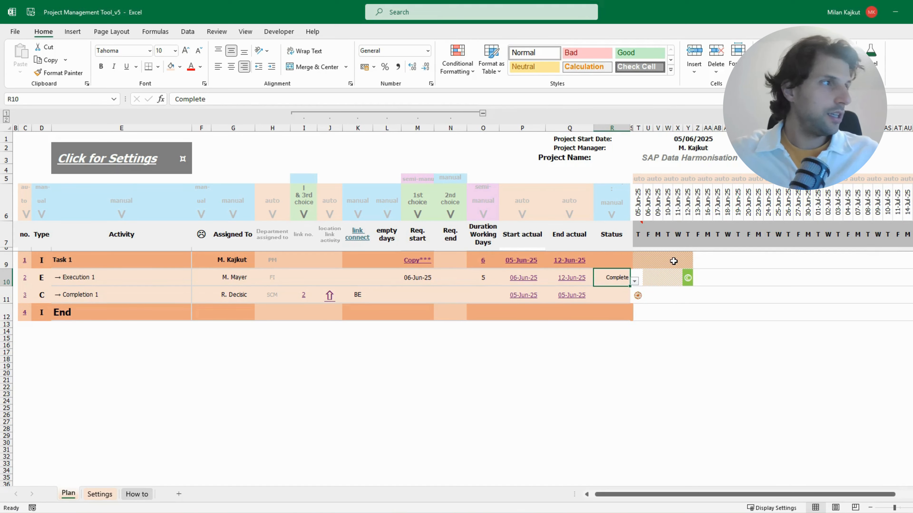
Set the status of Task 1 to Complete and check the completion markers of Task 1 and Execution 1 in the timeline
left_click(611, 259)
left_click(634, 264)
left_click(618, 272)
left_click(693, 266)
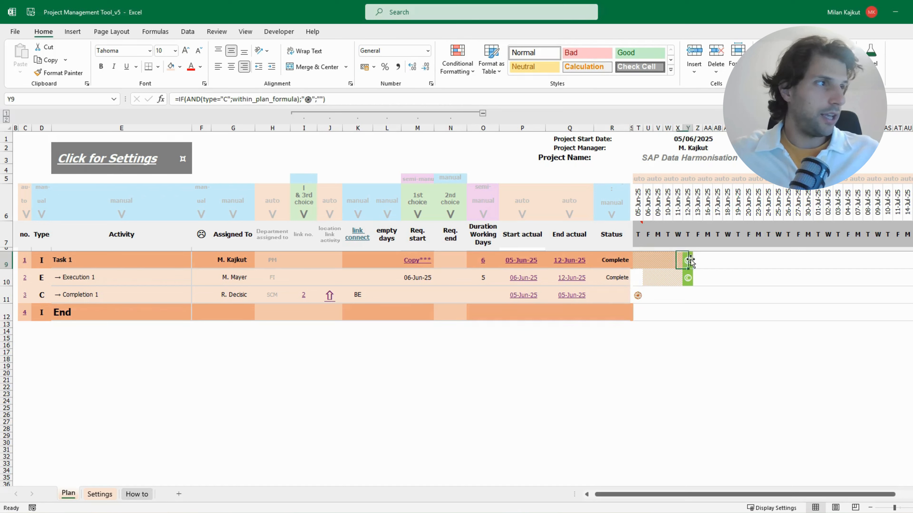
left_click(687, 259)
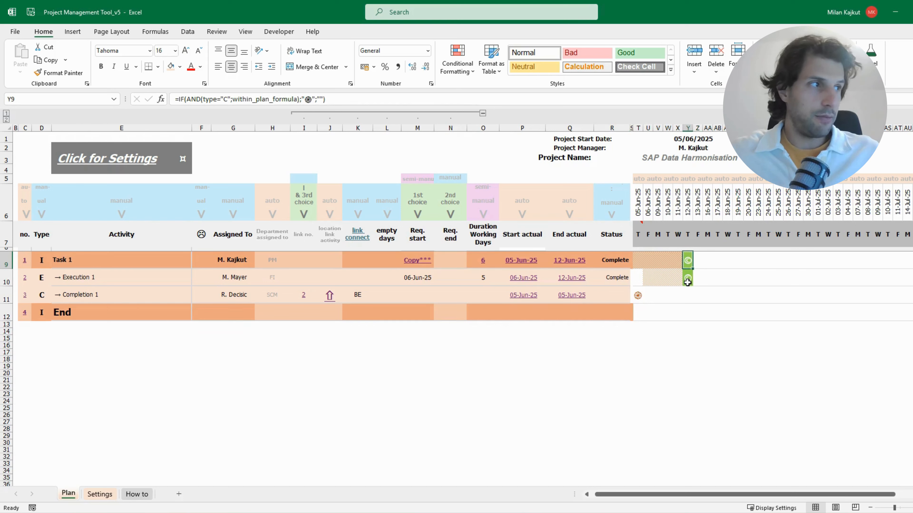
left_click(688, 280)
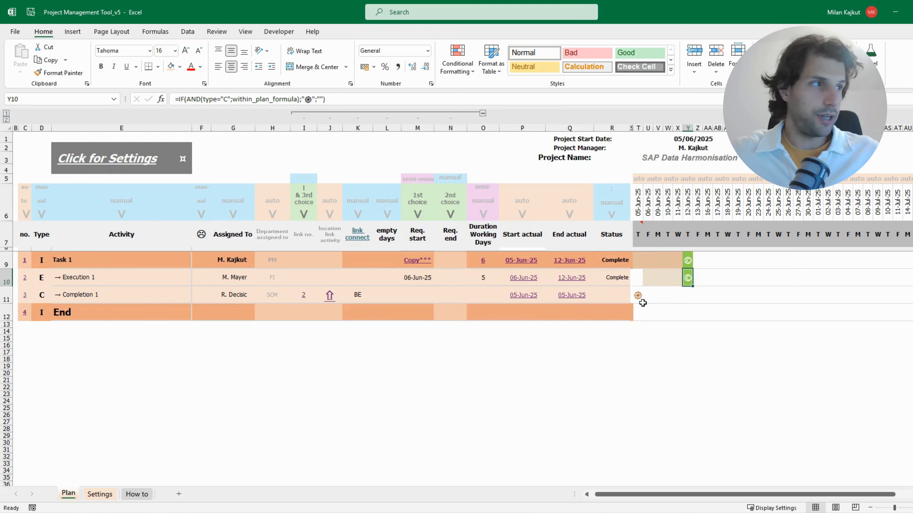
Insert three rows above the End row and fill the Completion 1 row down into them
left_click(6, 316)
key("ctrl+plus")
key("ctrl+plus")
key("ctrl+plus")
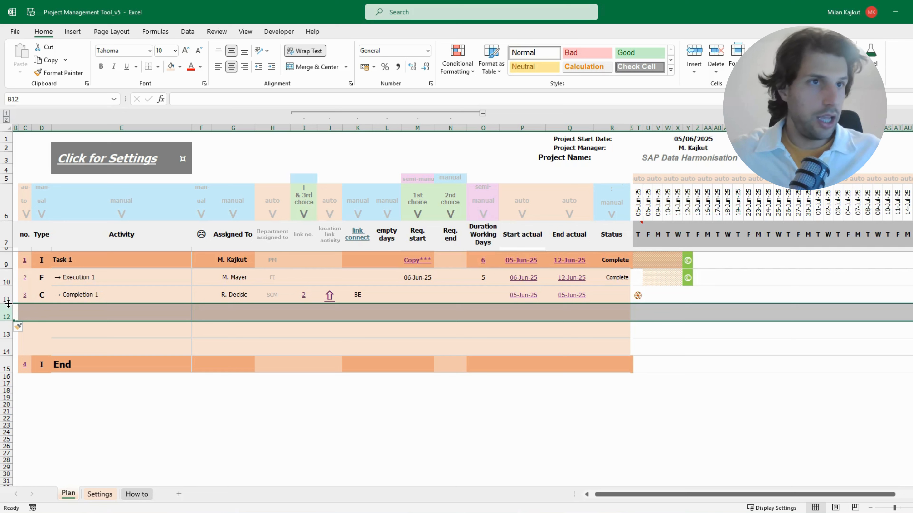
left_click(6, 295)
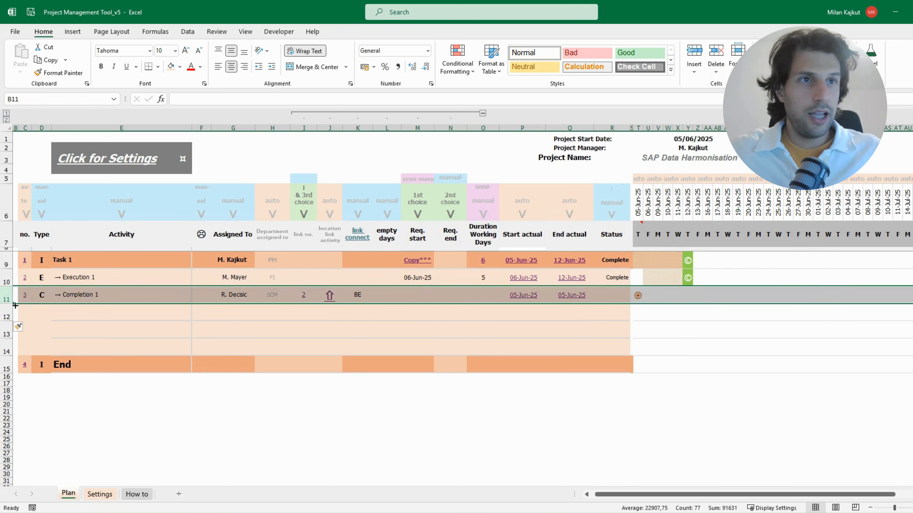
left_click_drag(15, 305, 17, 350)
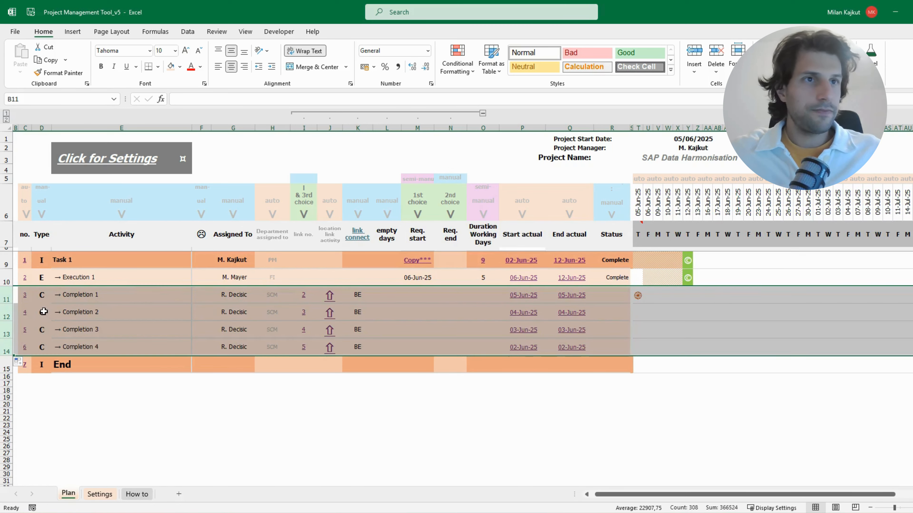
Set the type of Completion 2 to I and of Completion 3 to E, and select the Completion 4 row
left_click(44, 312)
left_click(56, 316)
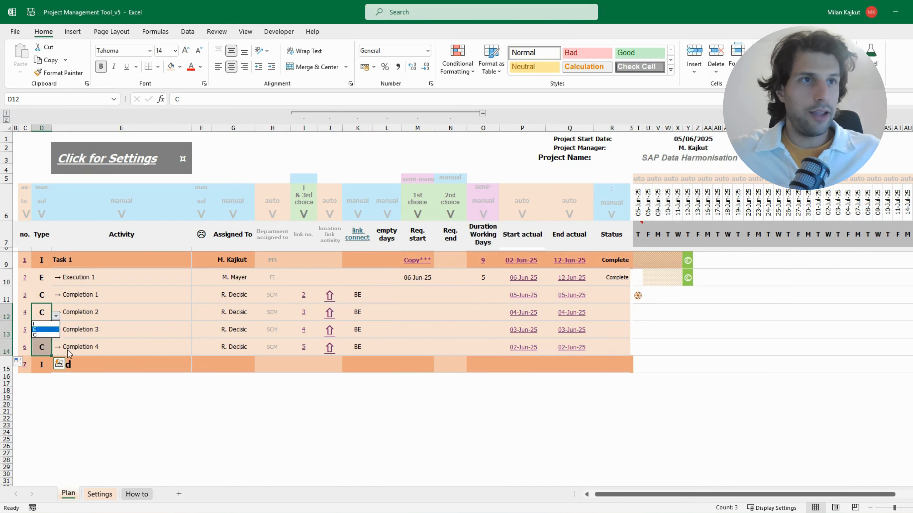
left_click(42, 324)
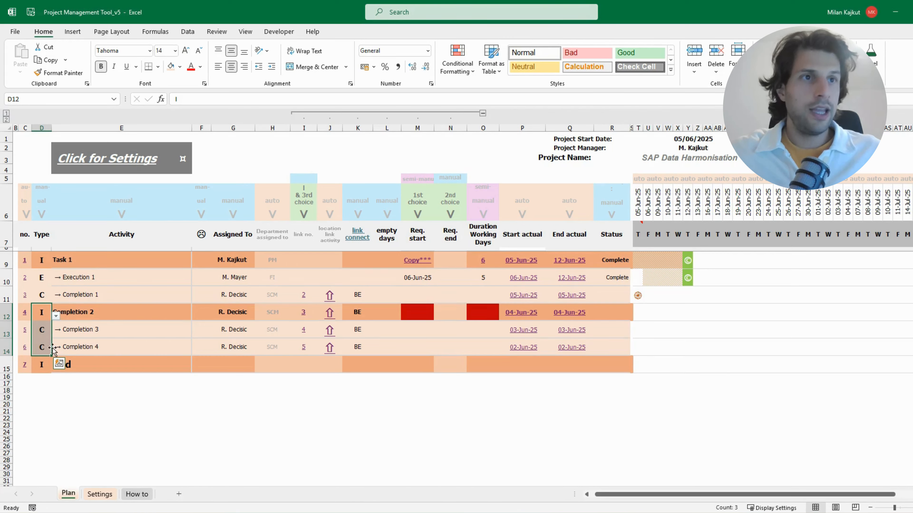
left_click(47, 332)
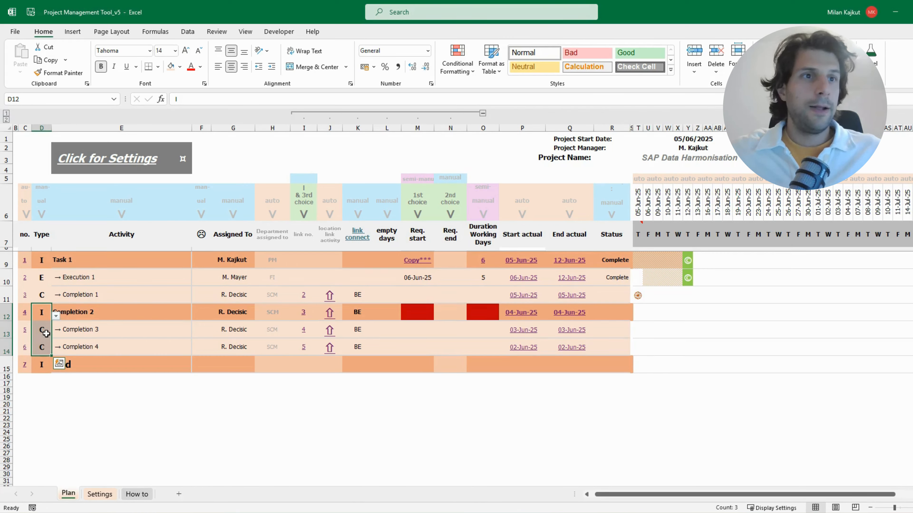
left_click(47, 347)
left_click(6, 348)
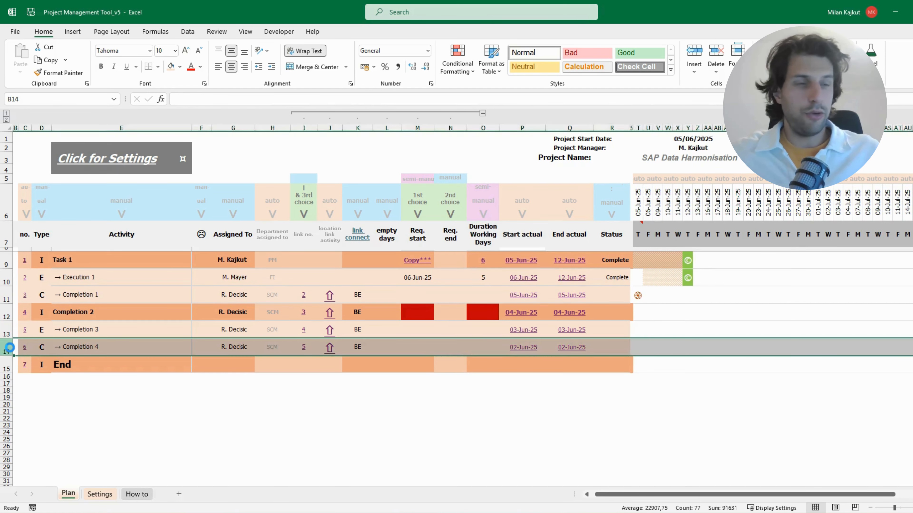
Try to insert two rows above the Completion 4 row and fill the Completion 3 row down into them
key("ctrl+plus")
key("ctrl+plus")
left_click(5, 334)
left_click_drag(13, 338, 172, 375)
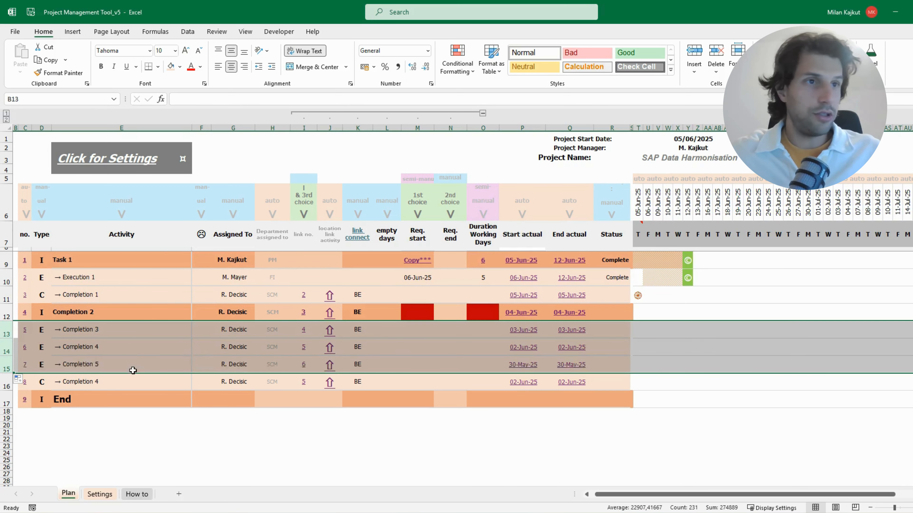
Undo the fill of the Completion 3 row and both row insertions above Completion 4
key("ctrl+z")
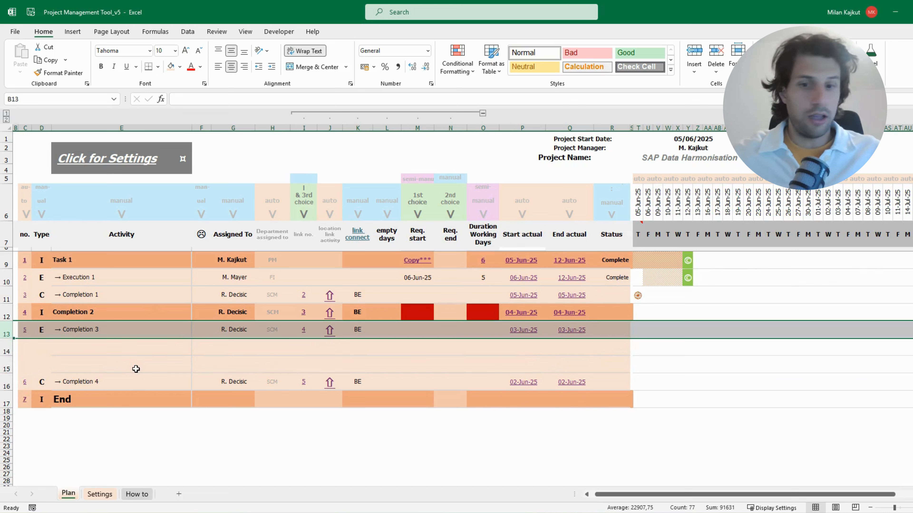
key("ctrl+z")
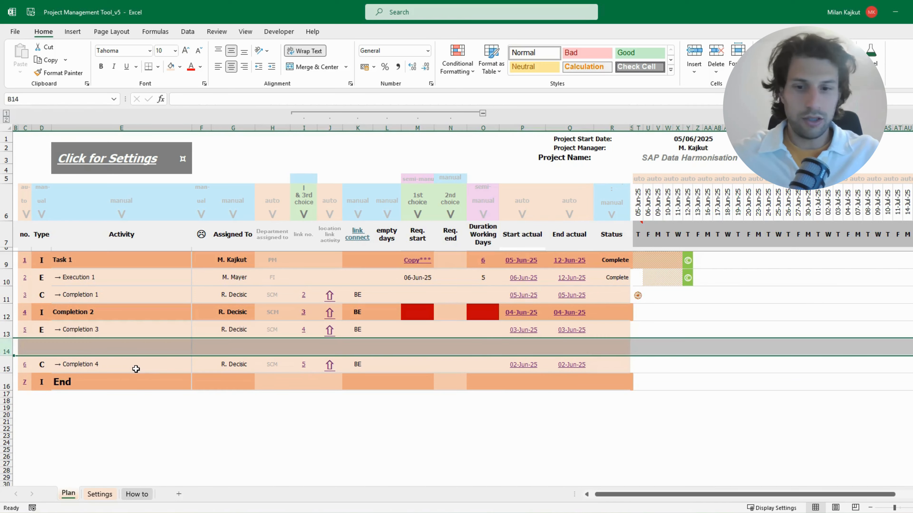
key("ctrl+z")
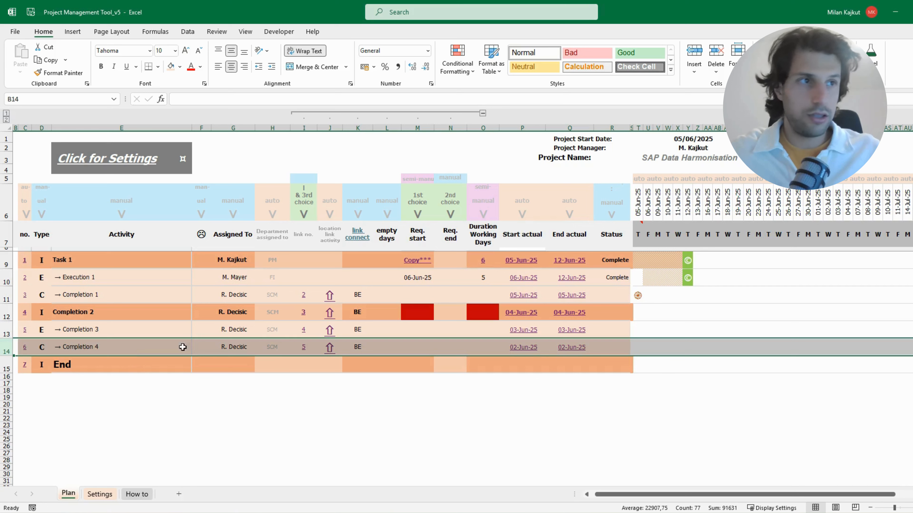
Assign Completion 3 to the same person as Execution 1 and Completion 4 to the project manager
left_click(232, 328)
left_click(259, 334)
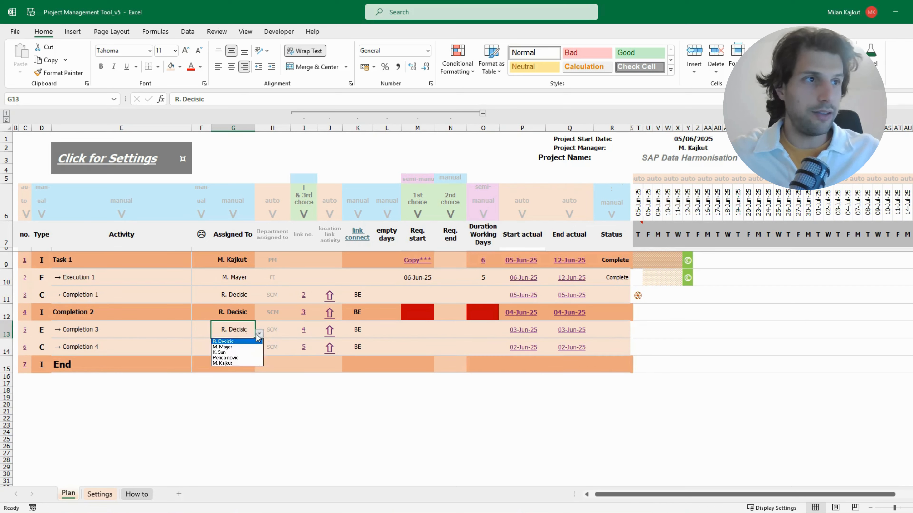
left_click(223, 346)
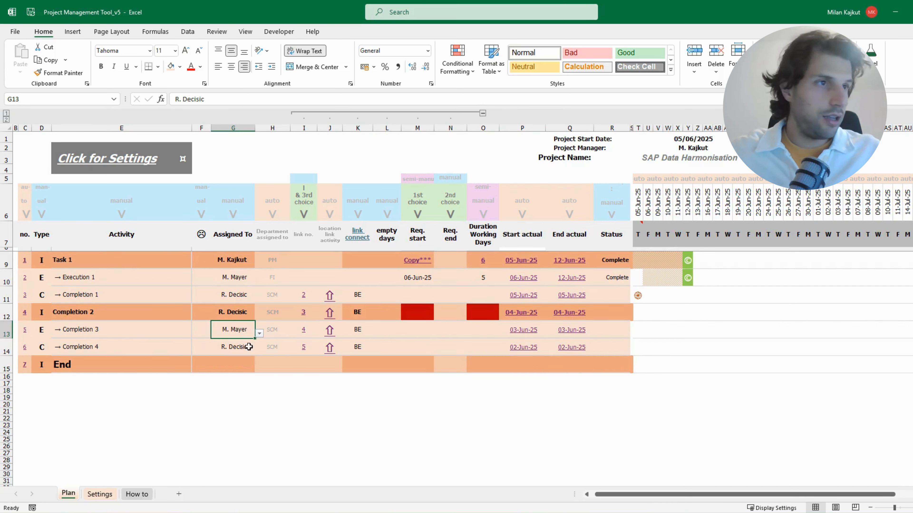
left_click(234, 347)
left_click(259, 350)
left_click(224, 381)
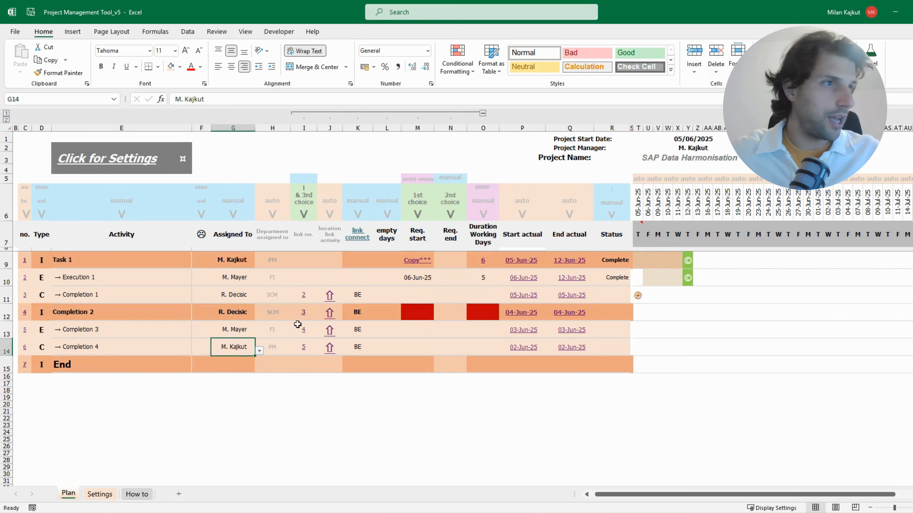
Clear the link number and the link connect value of Completion 2
left_click(303, 312)
double_click(303, 312)
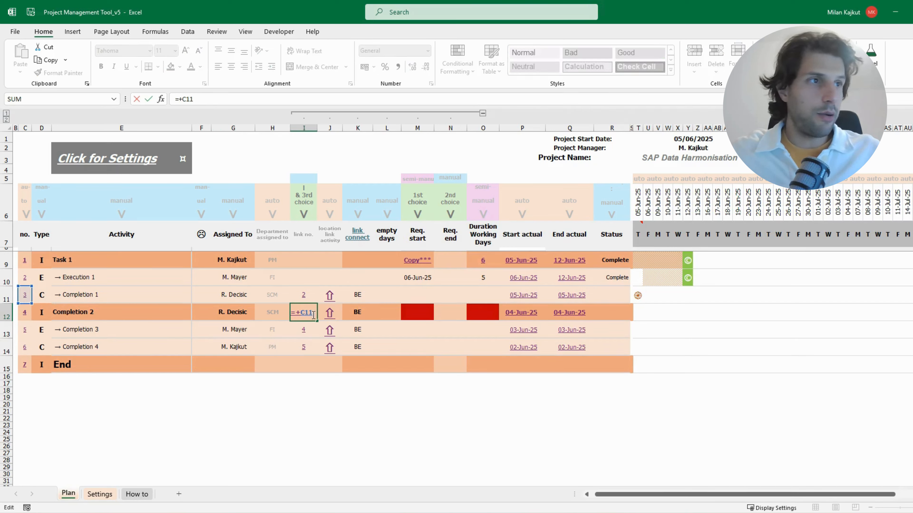
key("BackSpace")
key("BackSpace")
key("BackSpace")
key("BackSpace")
key("BackSpace")
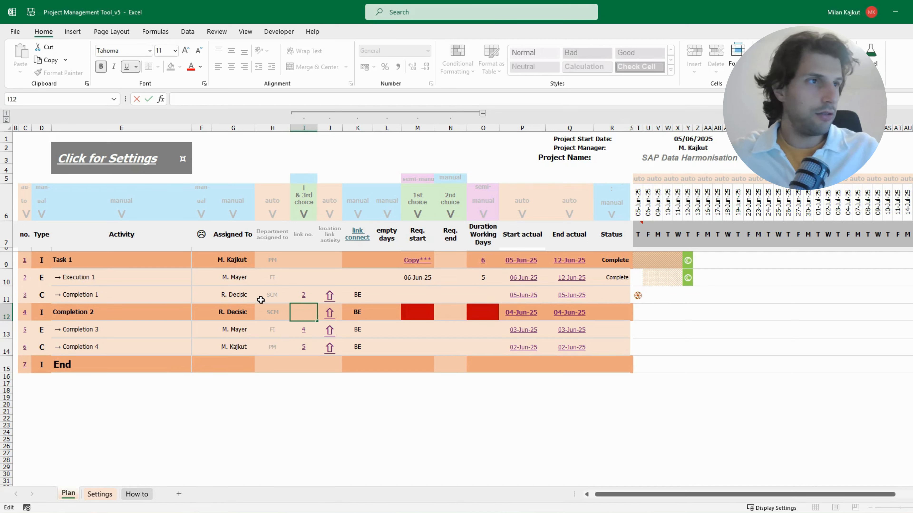
key("Return")
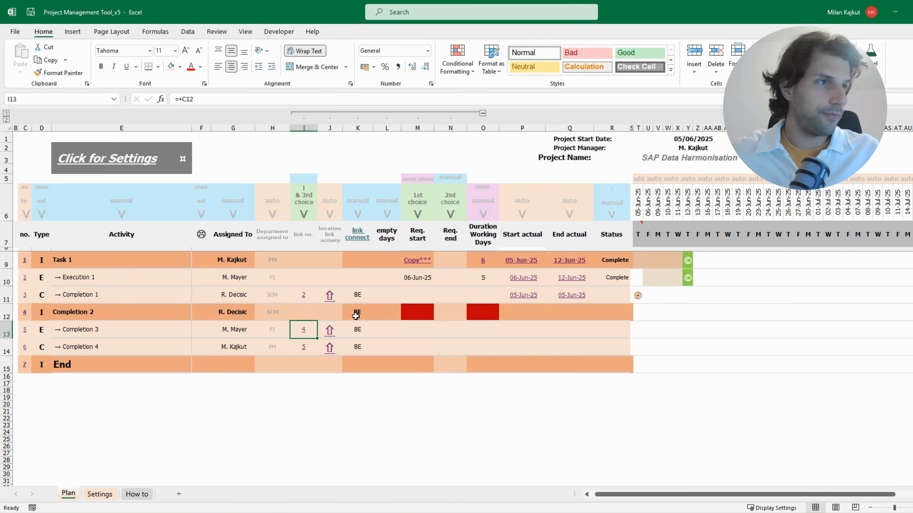
left_click(355, 315)
Copy the Req. start formula of Task 1 into the red Req. start cell of Completion 2
left_click(417, 315)
left_click(481, 316)
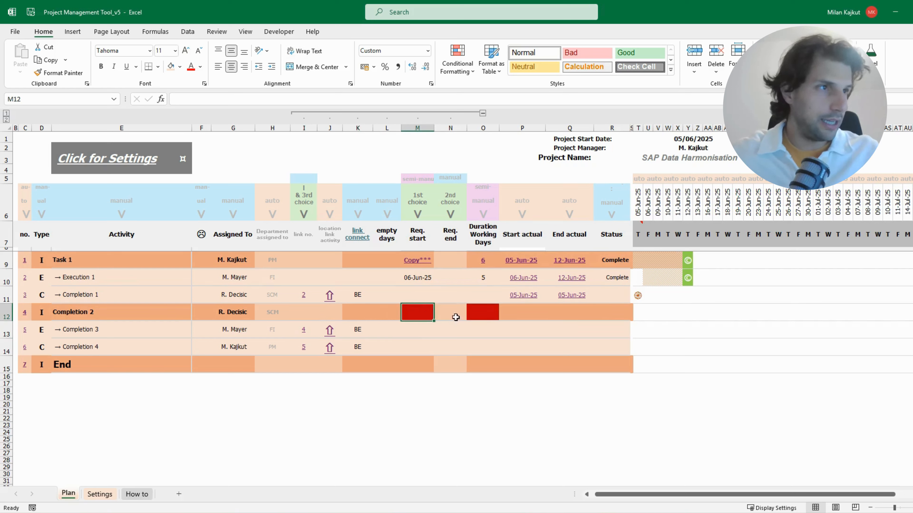
left_click(407, 311)
left_click(472, 311)
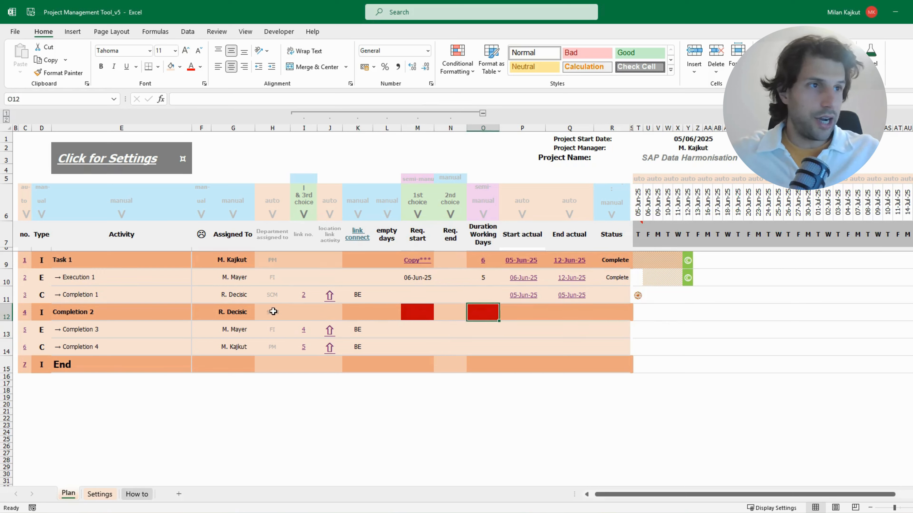
left_click(405, 312)
left_click(426, 259)
key("ctrl+c")
left_click(417, 312)
key("ctrl+v")
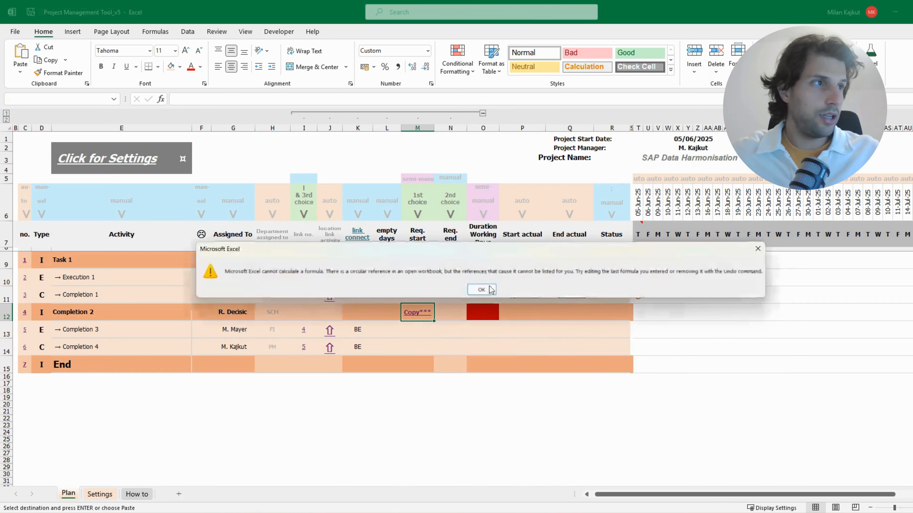
left_click(482, 290)
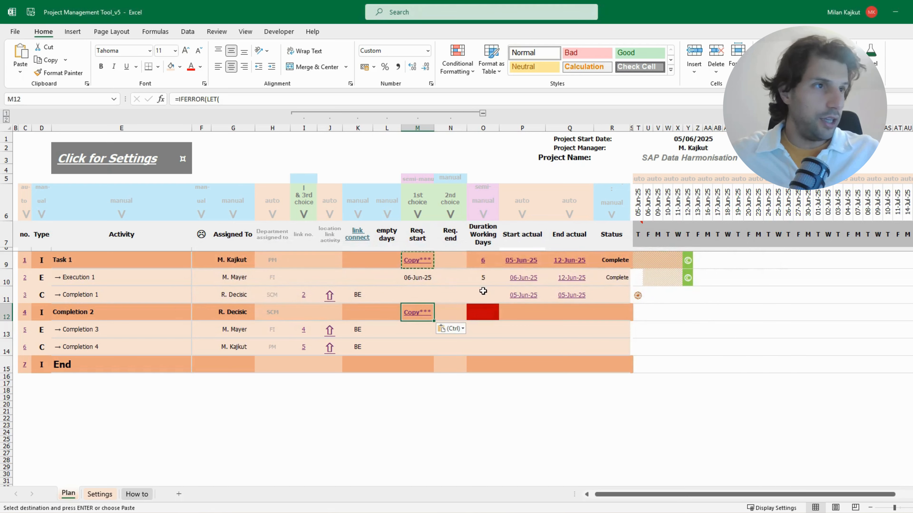
Copy the duration formula of Task 1 into the duration cell of Completion 2 and check its start and end dates
left_click(485, 267)
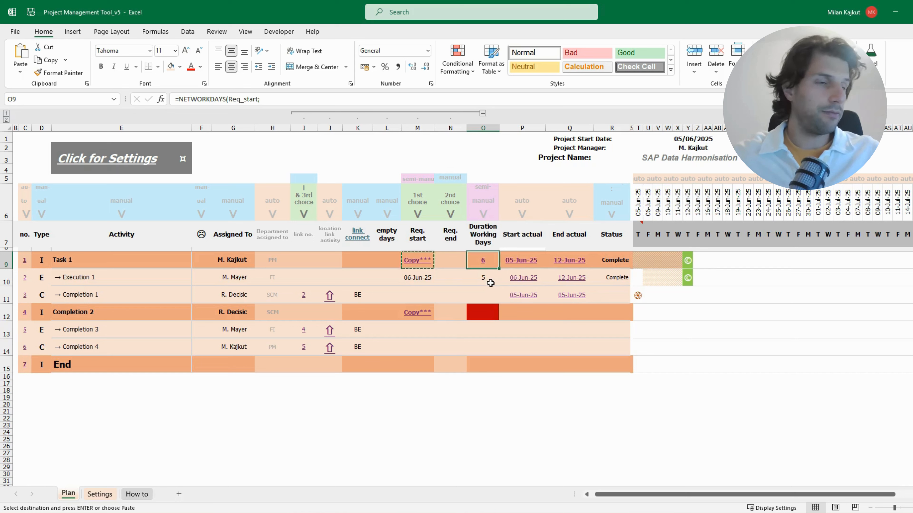
key("ctrl+c")
left_click(482, 312)
key("ctrl+v")
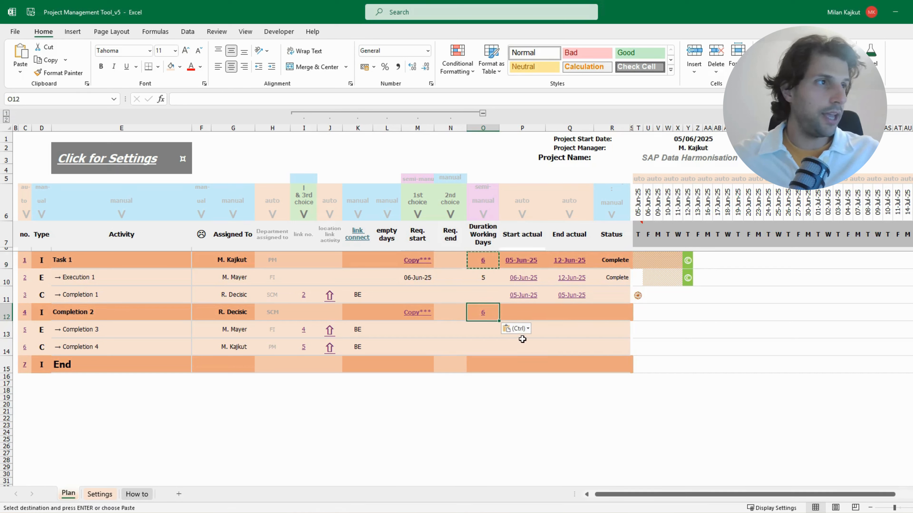
left_click(429, 315)
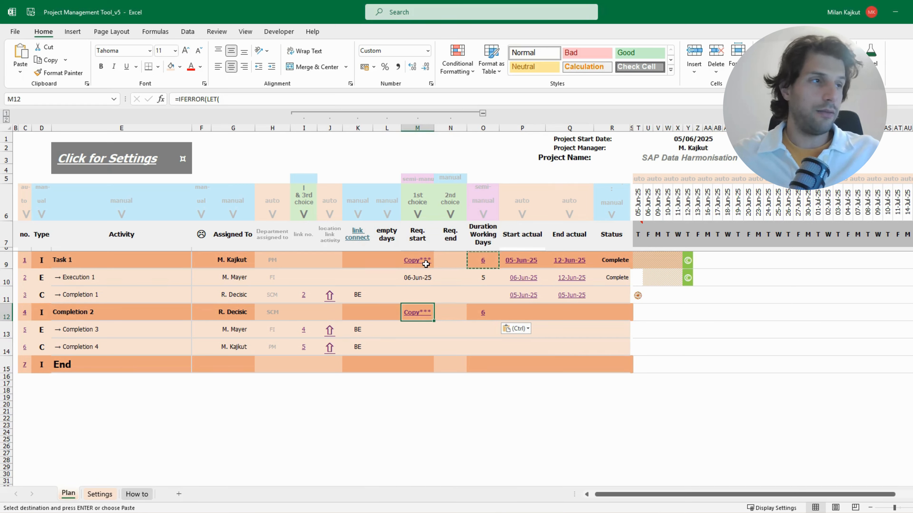
left_click(520, 314)
left_click(573, 313)
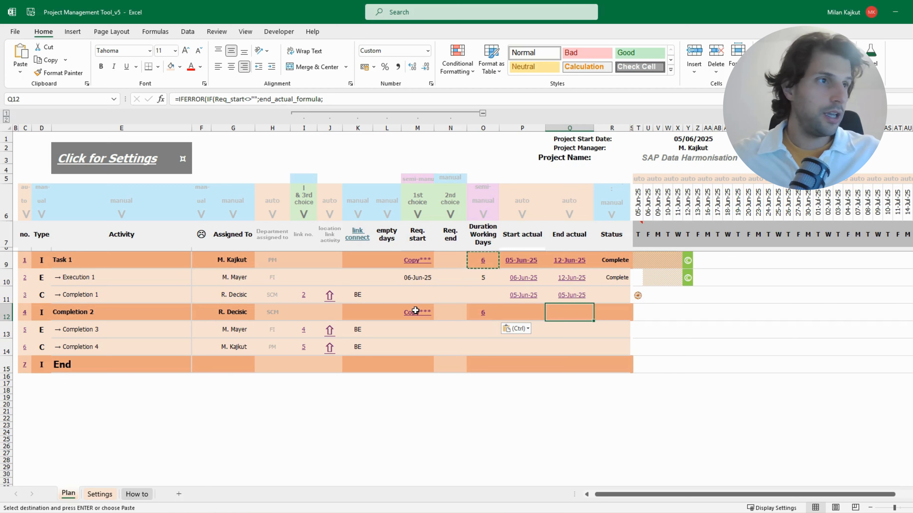
Clear the link number of Completion 3
left_click(303, 334)
double_click(303, 333)
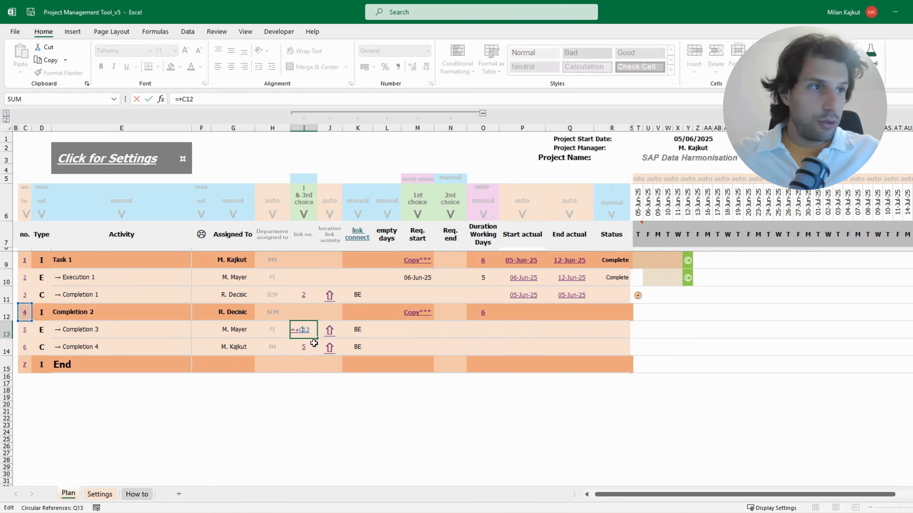
key("Escape")
double_click(311, 331)
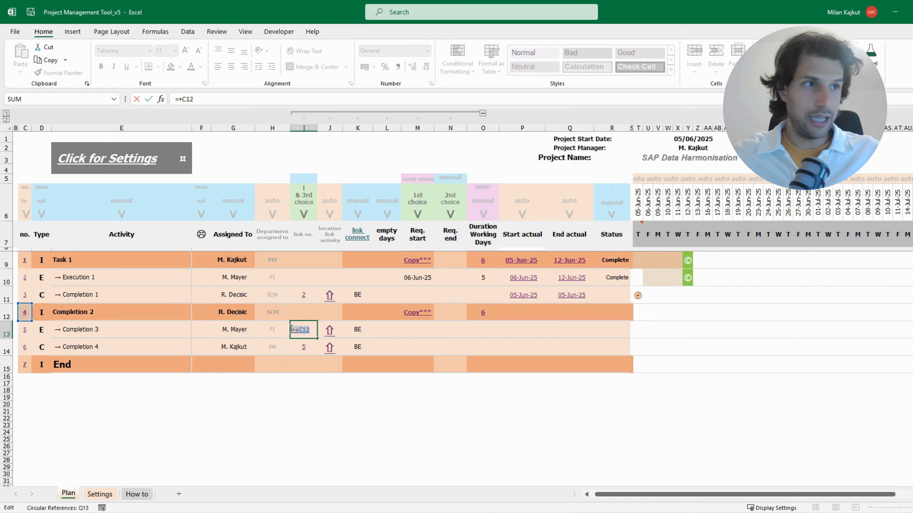
key("BackSpace")
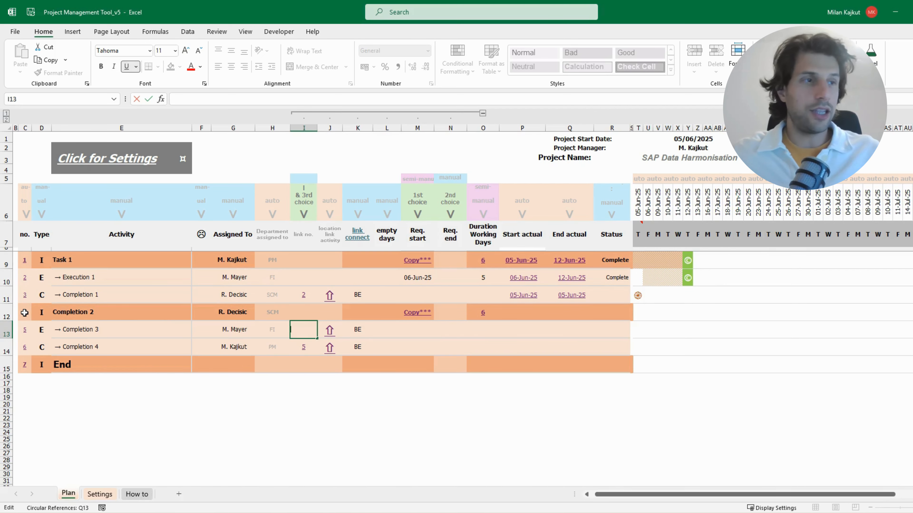
key("Return")
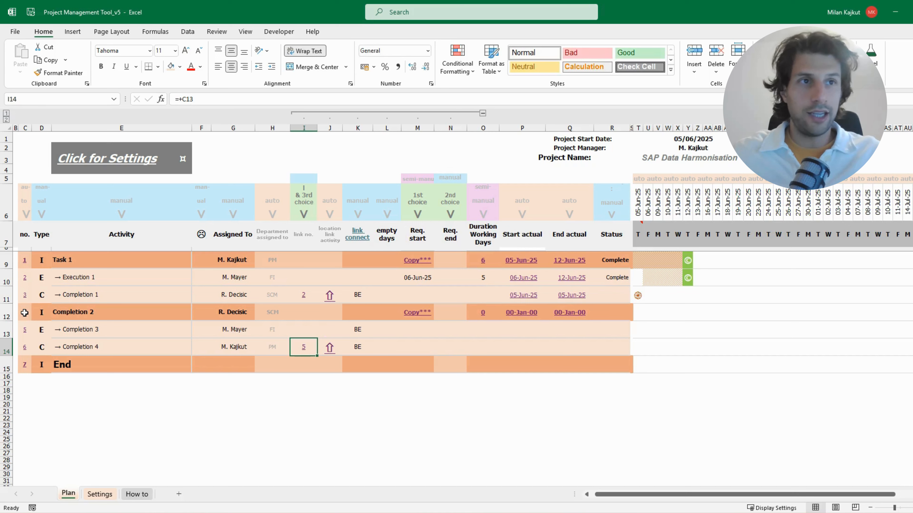
Examine the Completion 2 row and the actual start and end dates of Completion 3 and Completion 4
left_click_drag(25, 312, 610, 312)
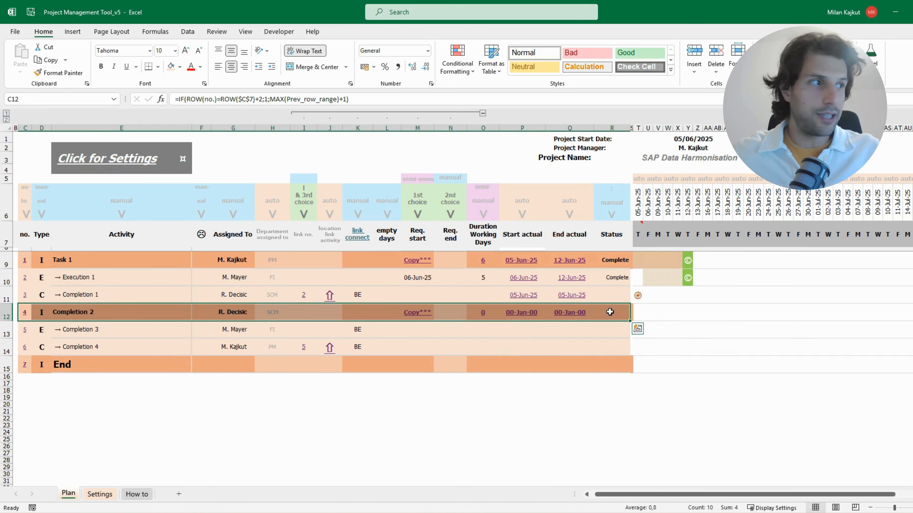
left_click(517, 313)
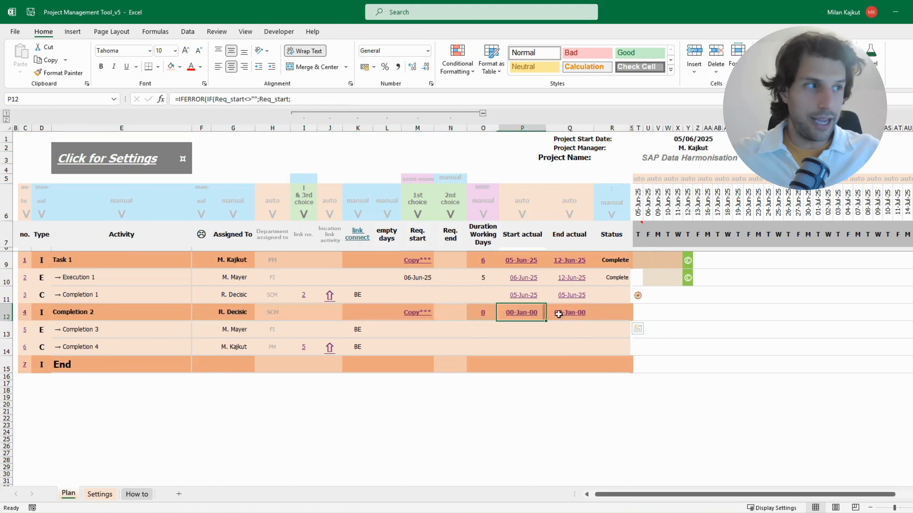
left_click(558, 314)
left_click_drag(517, 329, 560, 353)
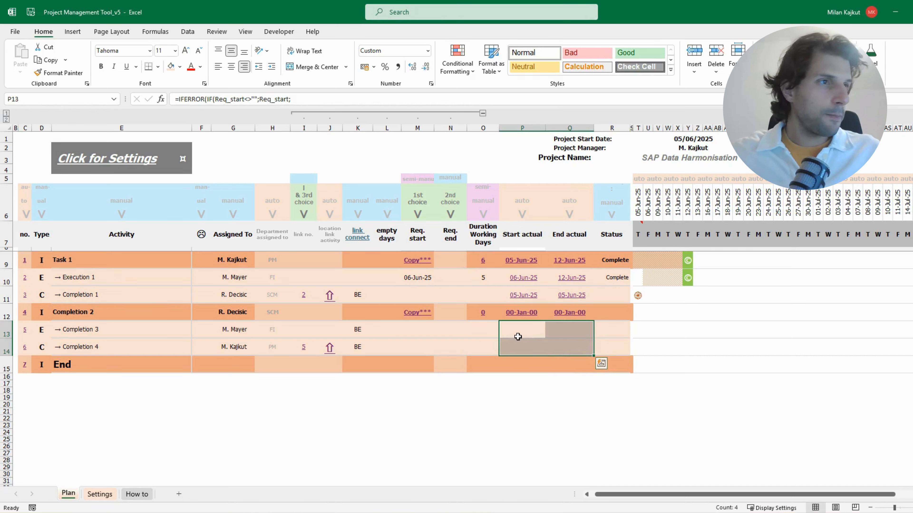
key("alt+Tab")
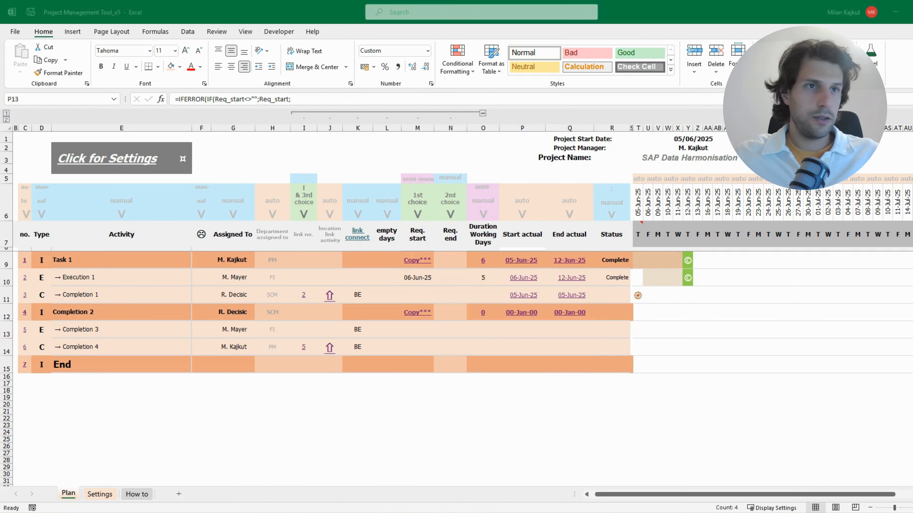
left_click(524, 328)
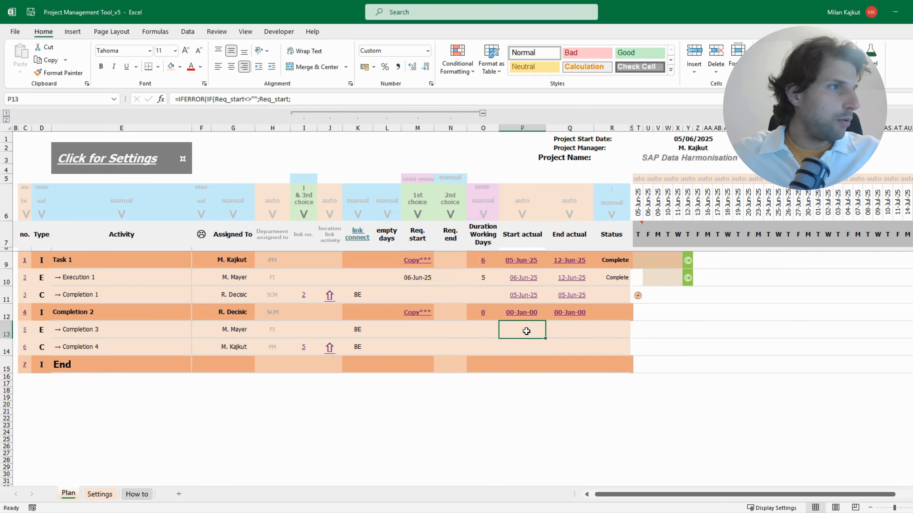
Set the requested end of Completion 3 to 19/06/25 and check its marker in the timeline
left_click(492, 338)
left_click(452, 336)
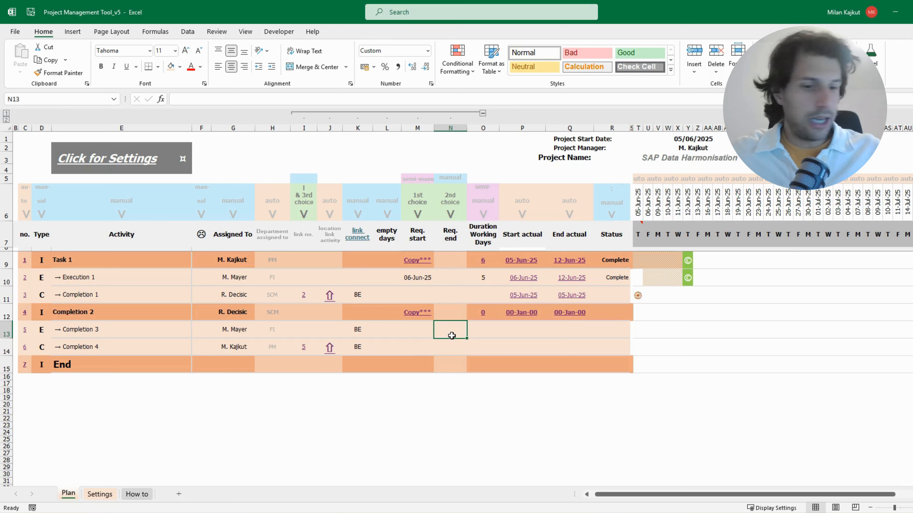
type("19/06/25")
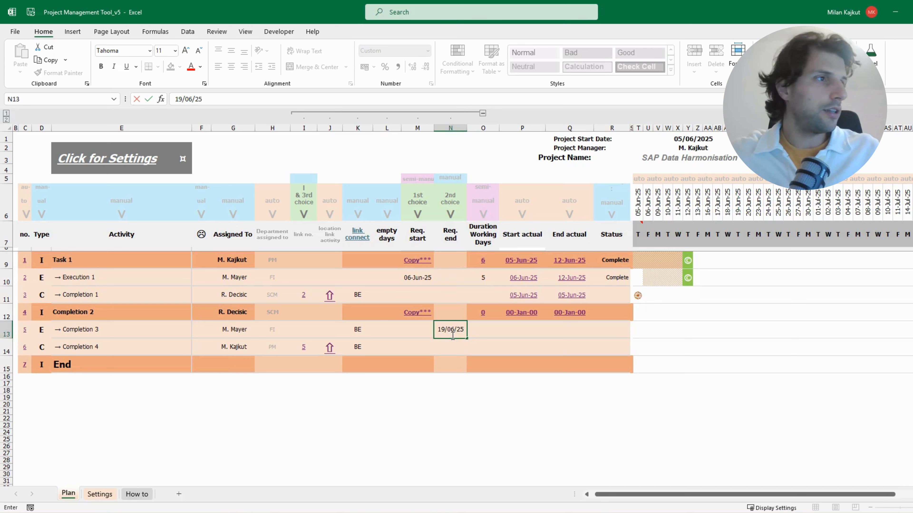
key("Return")
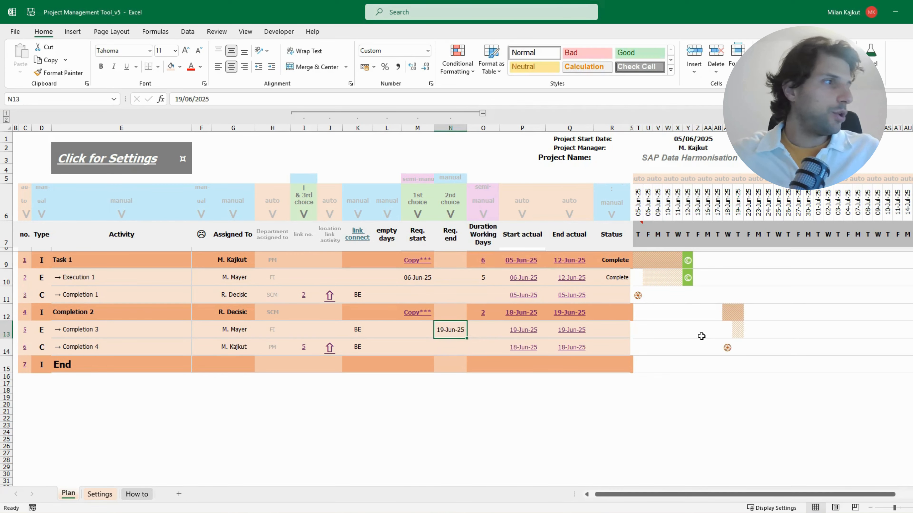
left_click(739, 330)
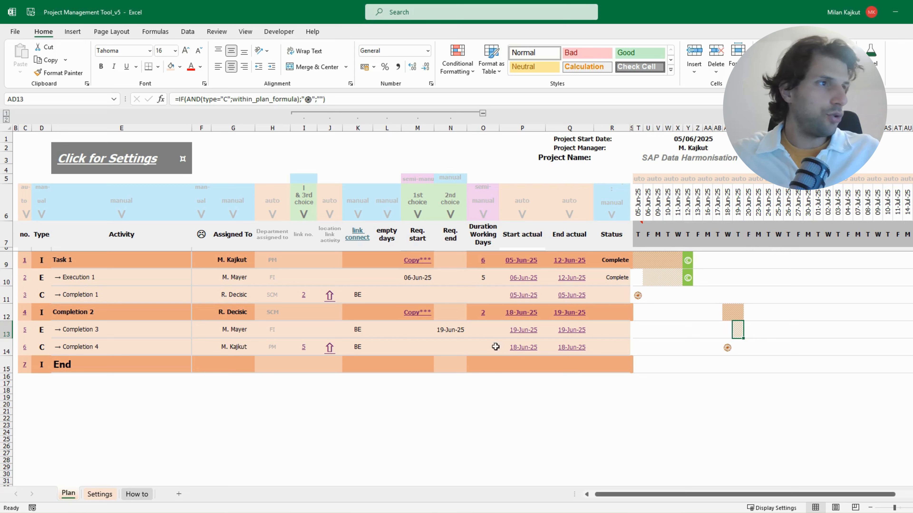
Set the duration of Completion 3 to 7 working days and check its bar in the timeline
left_click(493, 329)
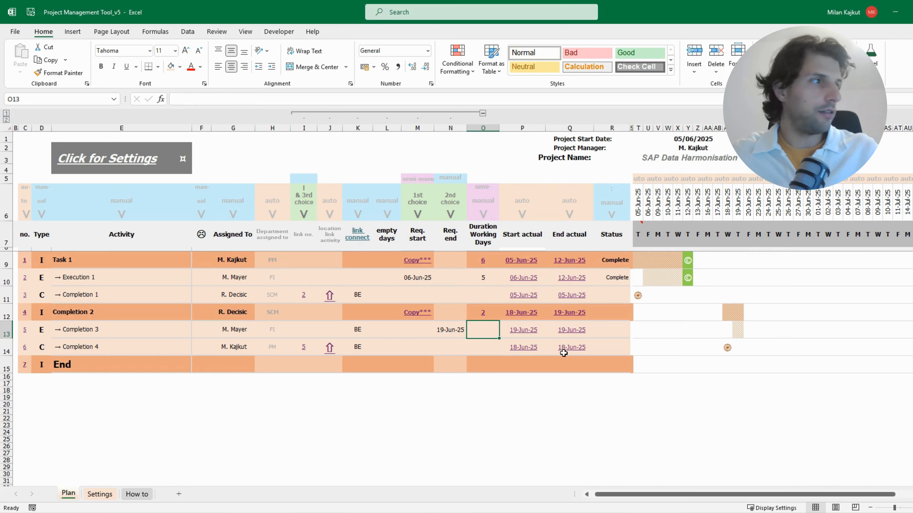
type("7")
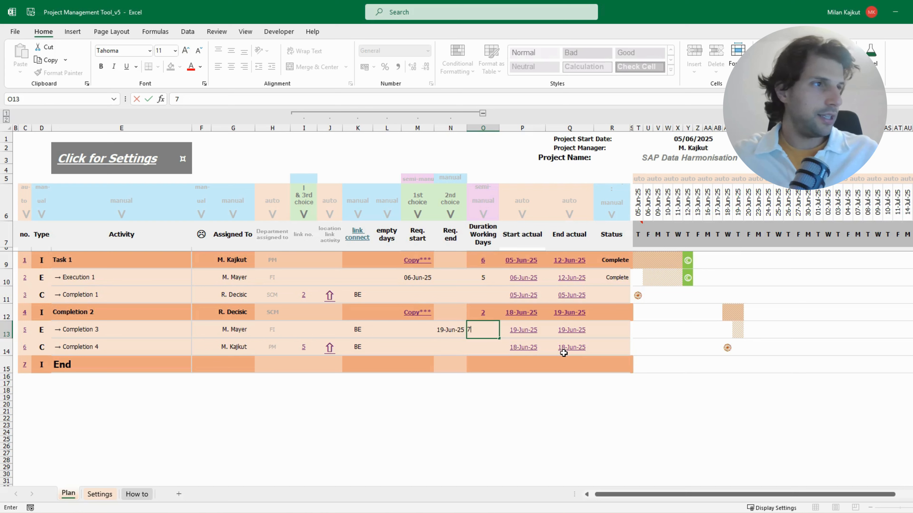
key("Return")
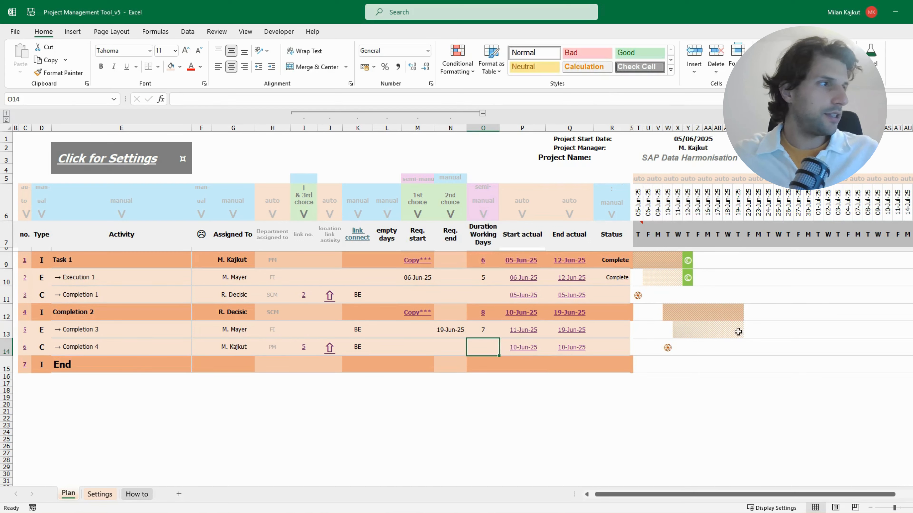
left_click_drag(740, 332, 689, 334)
left_click(738, 329)
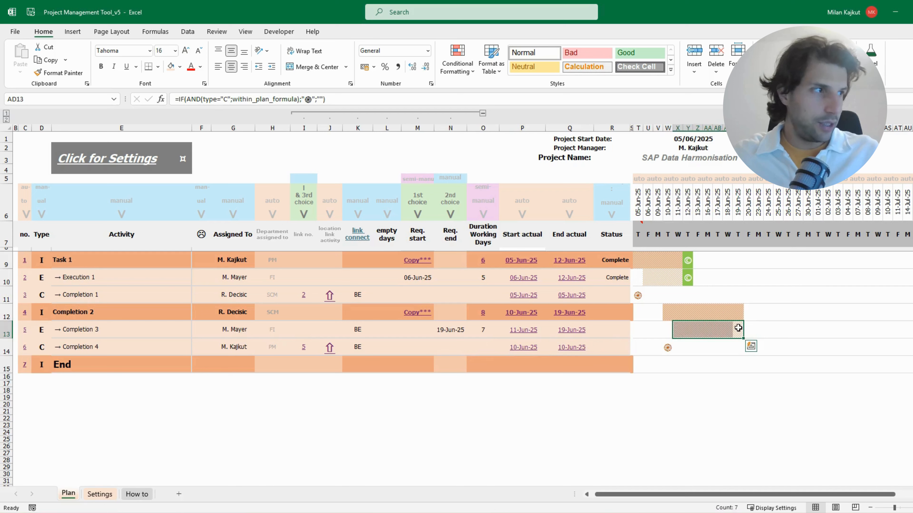
Examine the timeline bar of Completion 3 and compare its last day with the requested end date
double_click(738, 328)
left_click(729, 310)
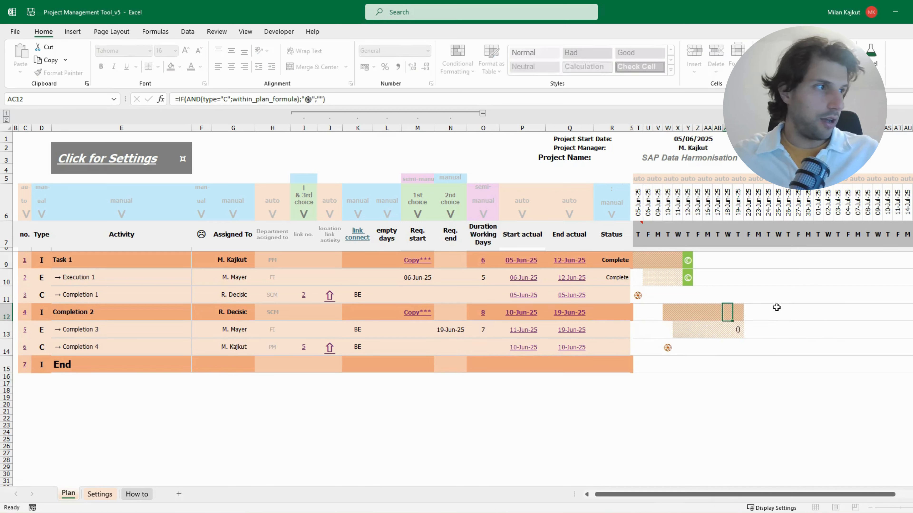
mouse_move(741, 334)
left_mouse_down()
mouse_move(681, 331)
mouse_move(739, 330)
left_mouse_up()
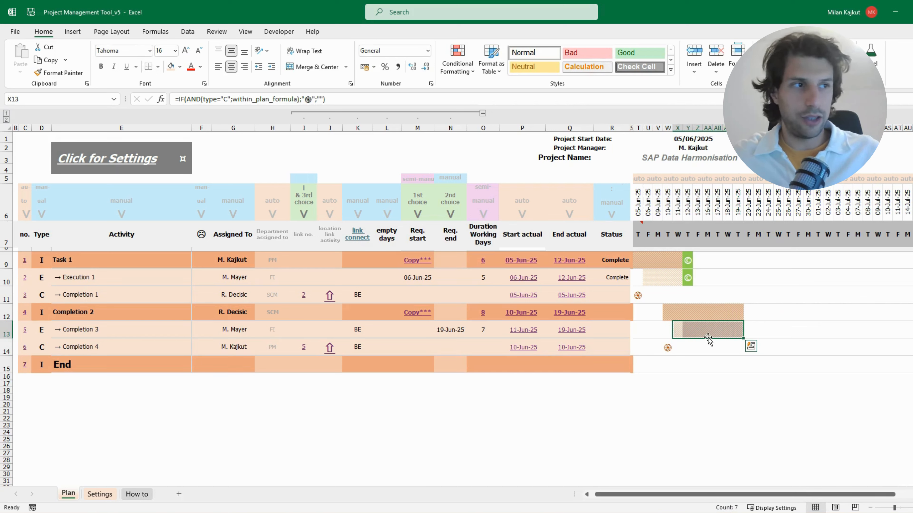
left_click(739, 332)
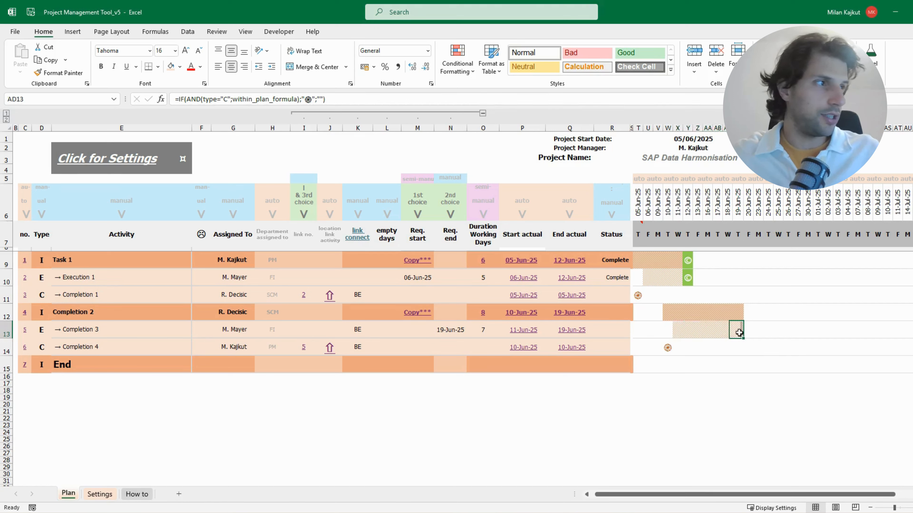
left_click(458, 335)
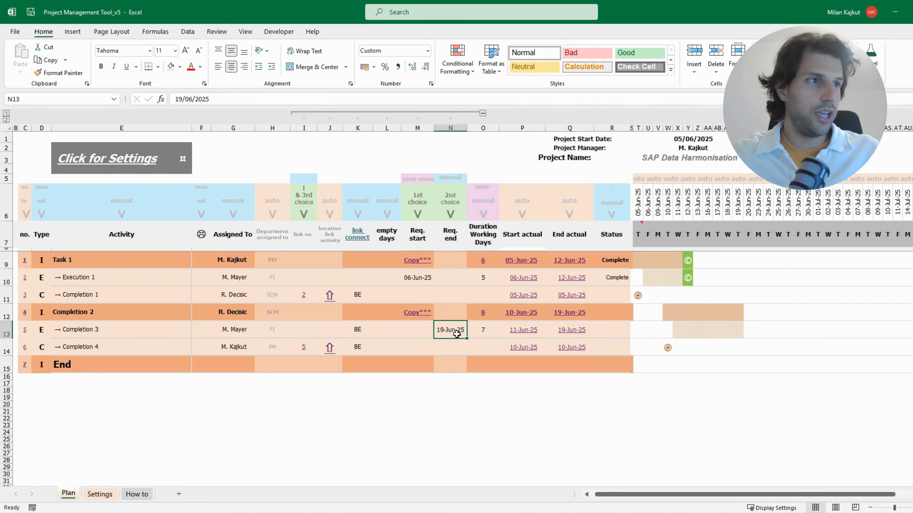
Clear the link number of Completion 4
double_click(304, 346)
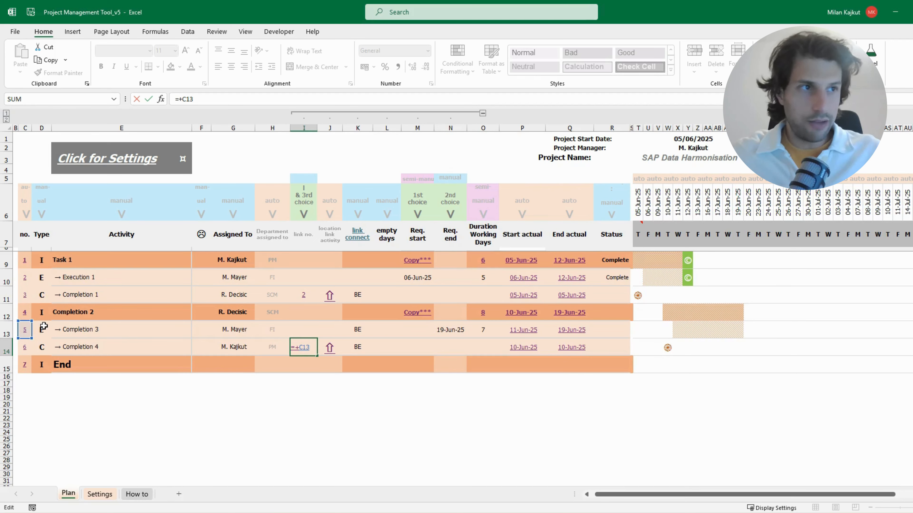
left_click_drag(311, 350, 269, 342)
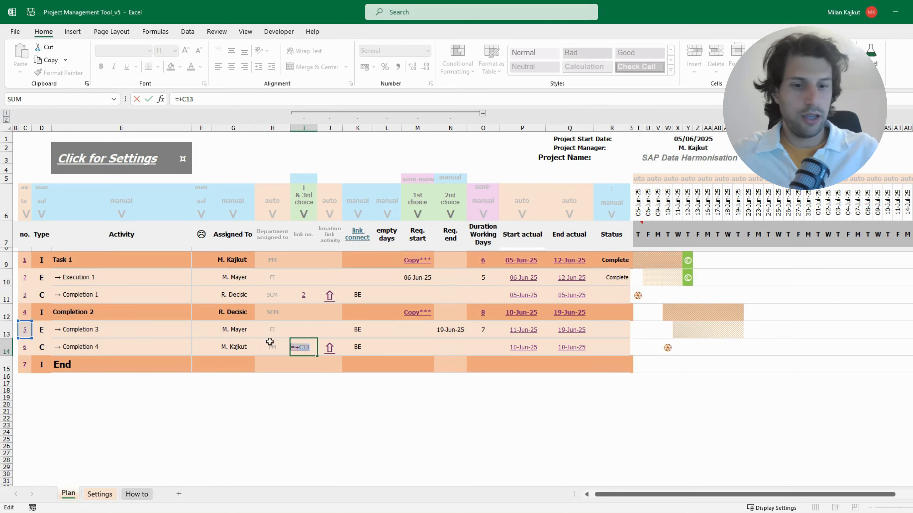
key("BackSpace")
Set the requested start of Completion 4 to 17/06/25
left_click(424, 348)
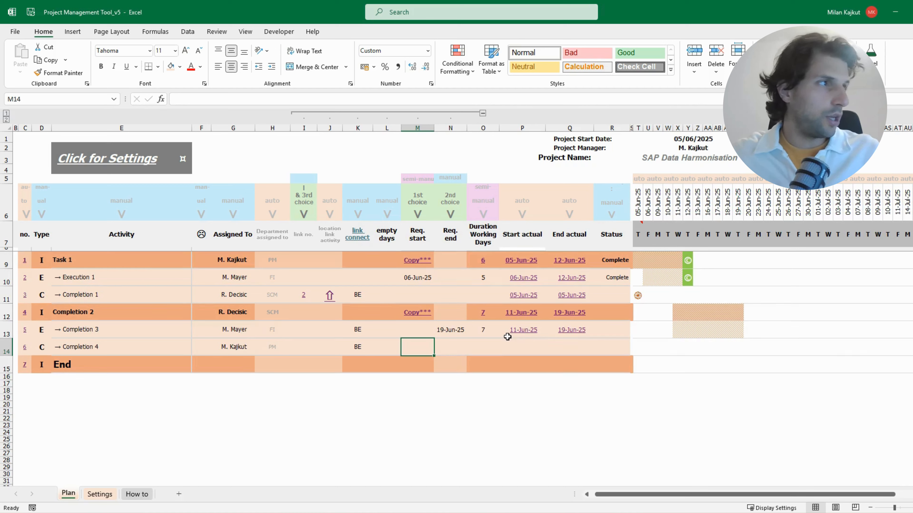
type("19/06")
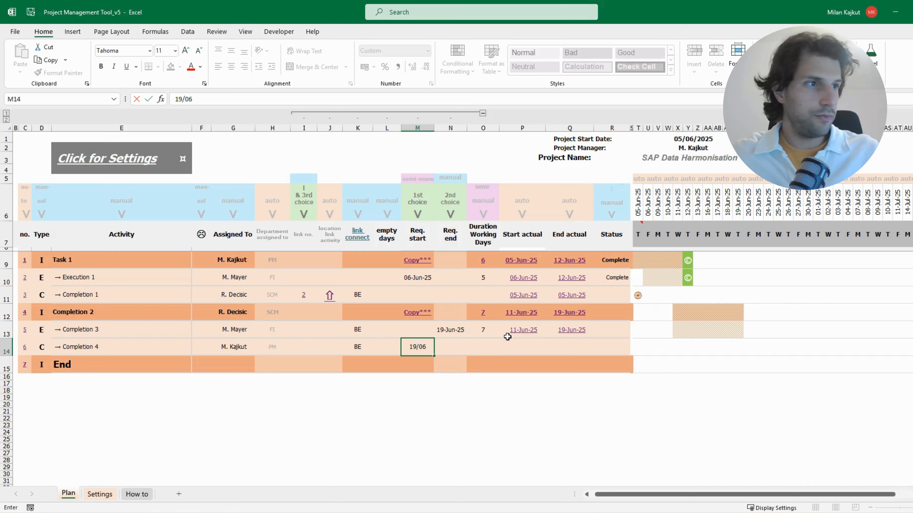
key("BackSpace")
key("BackSpace")
key("BackSpace")
key("BackSpace")
type("7")
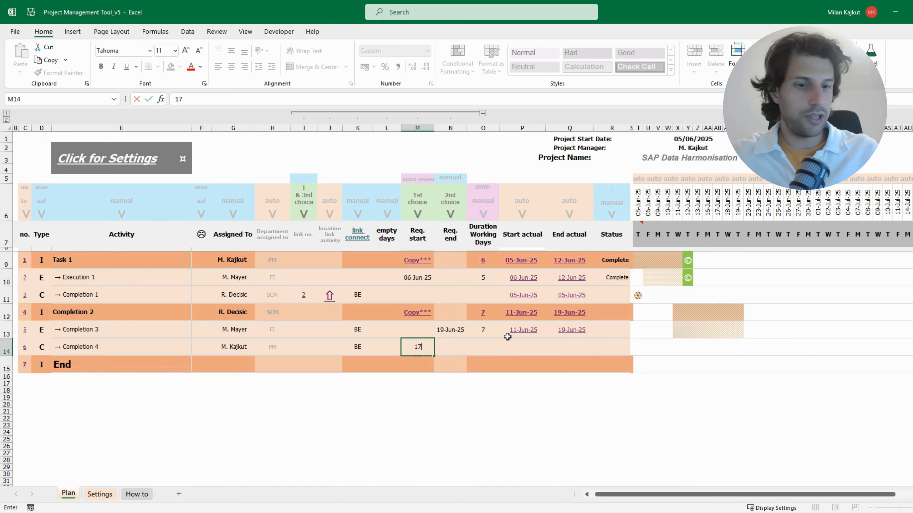
type("/06/25")
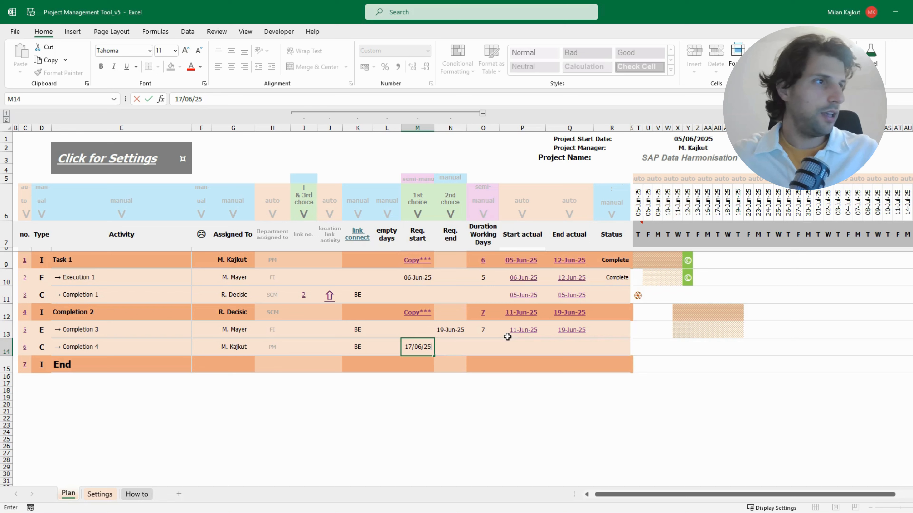
key("Return")
Set the duration of Completion 4 to 5 working days
left_click(482, 344)
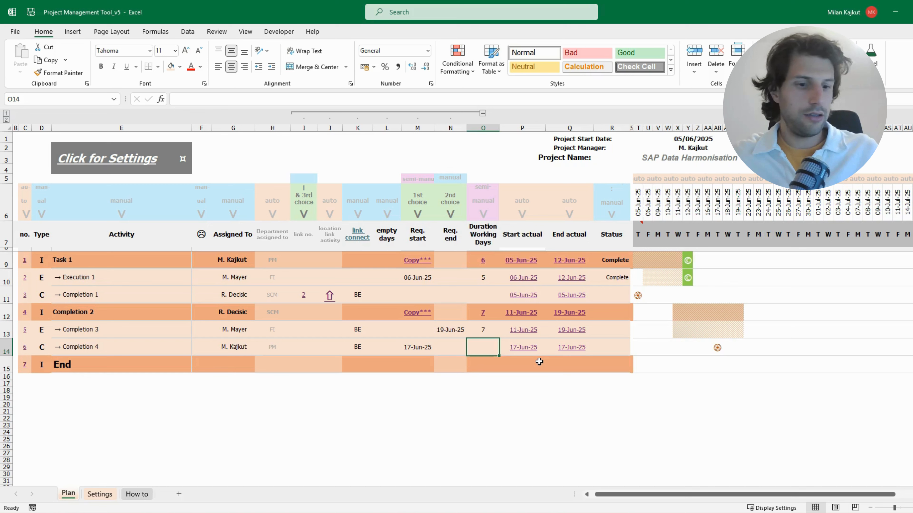
type("5")
key("Return")
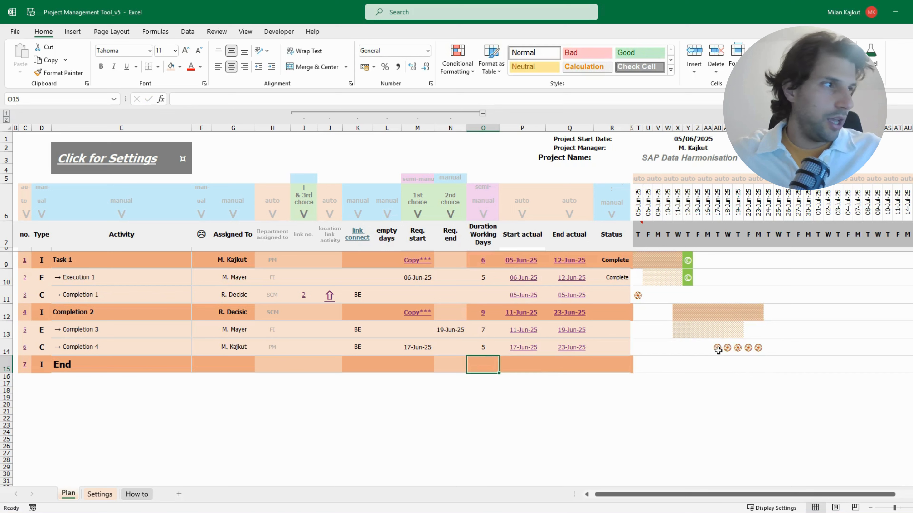
Compare the completion markers of Completion 4 in the timeline with the bar of Completion 3
mouse_move(716, 348)
left_mouse_down()
mouse_move(771, 348)
mouse_move(759, 349)
left_mouse_up()
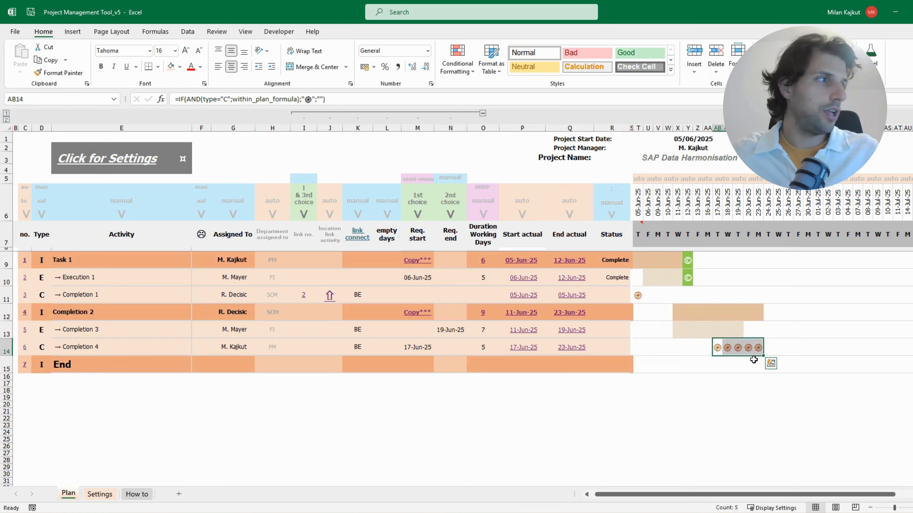
left_click_drag(717, 348, 758, 348)
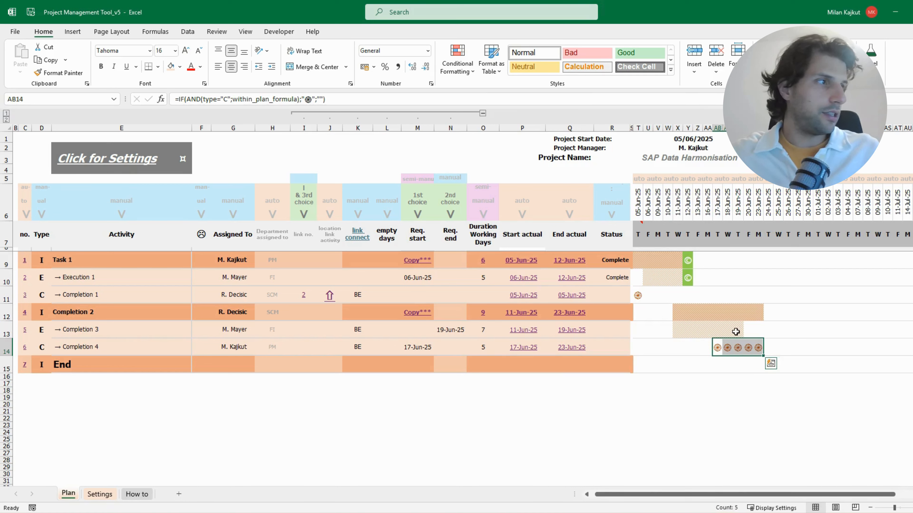
left_click_drag(678, 330, 740, 332)
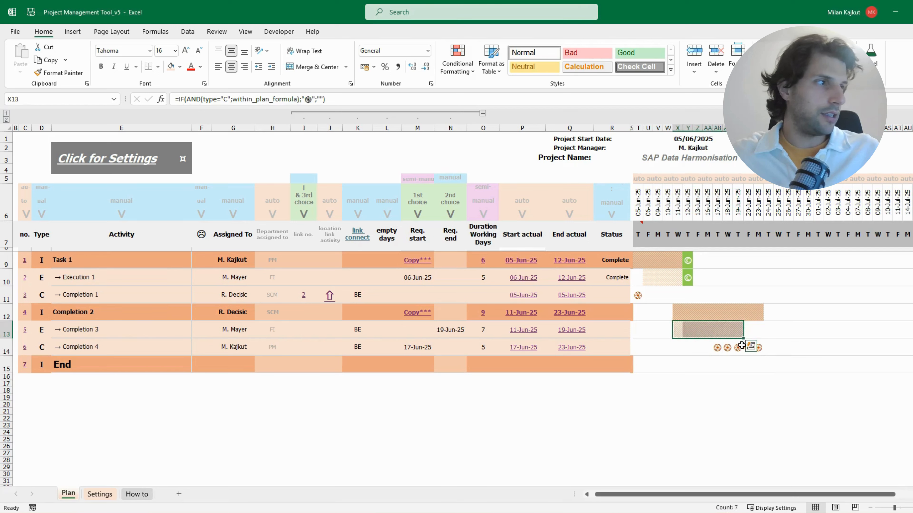
left_click(741, 351)
left_click_drag(679, 333, 735, 335)
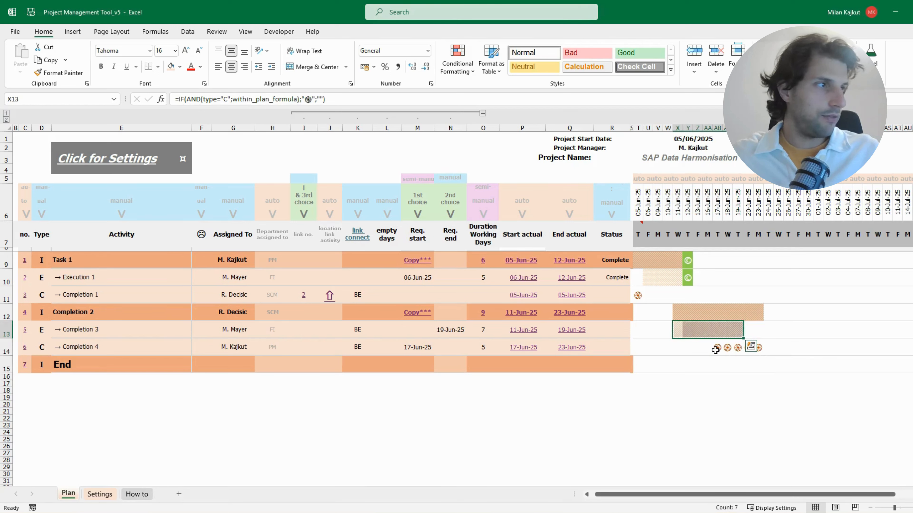
left_click(738, 348)
left_click(749, 351)
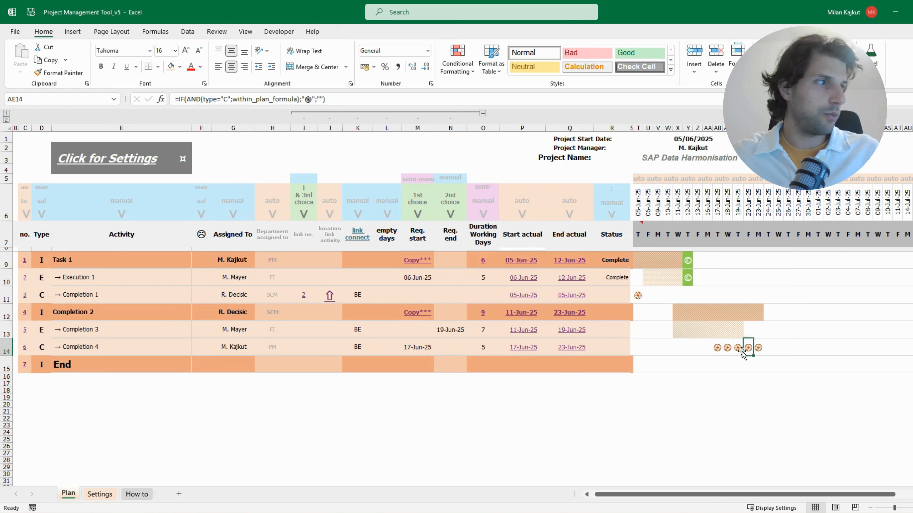
left_click(739, 350)
left_click(749, 351)
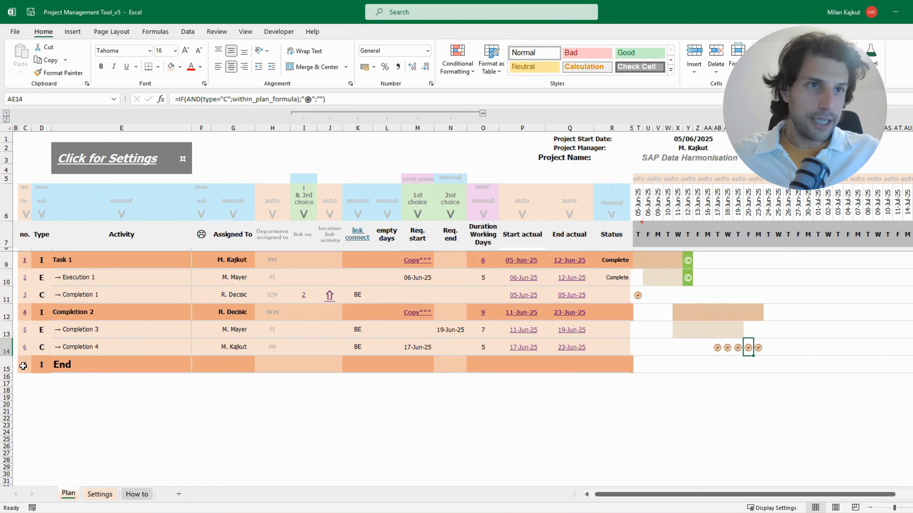
Examine the End row across all plan columns
left_click_drag(22, 365, 633, 369)
left_click(631, 369)
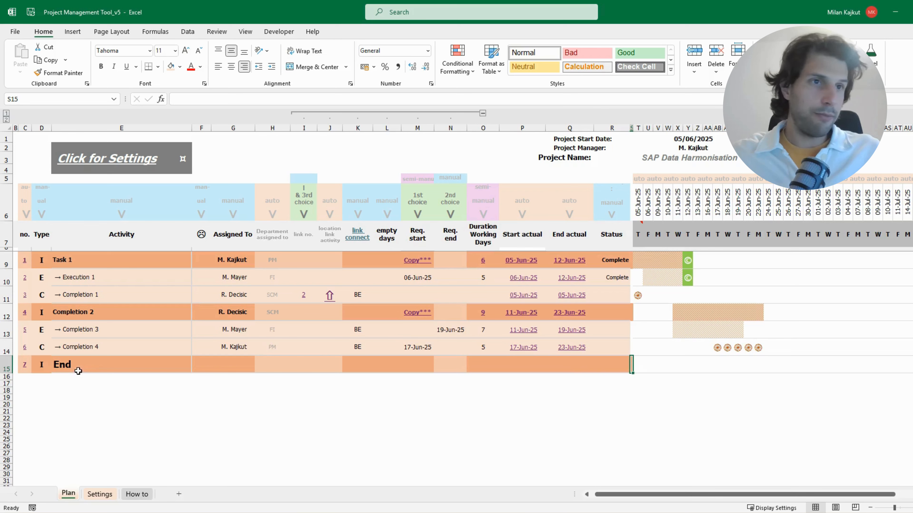
left_click_drag(25, 368, 631, 365)
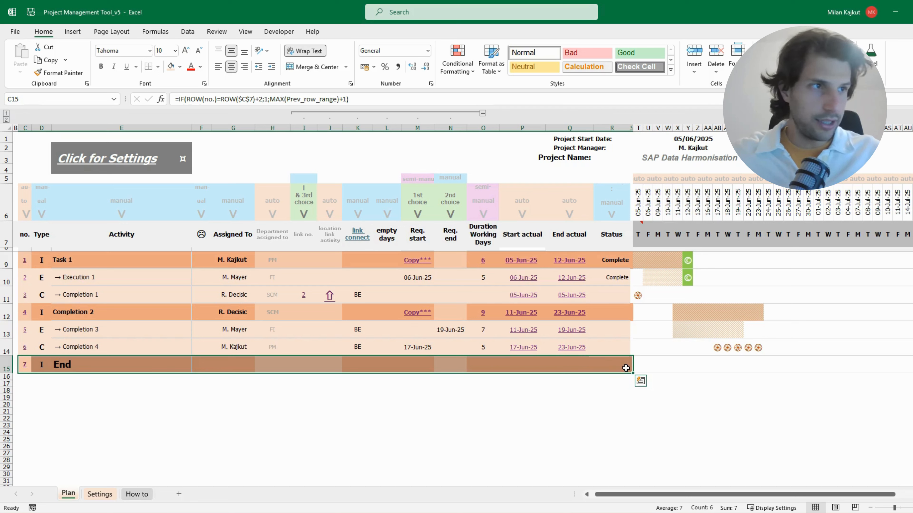
left_click_drag(28, 366, 633, 363)
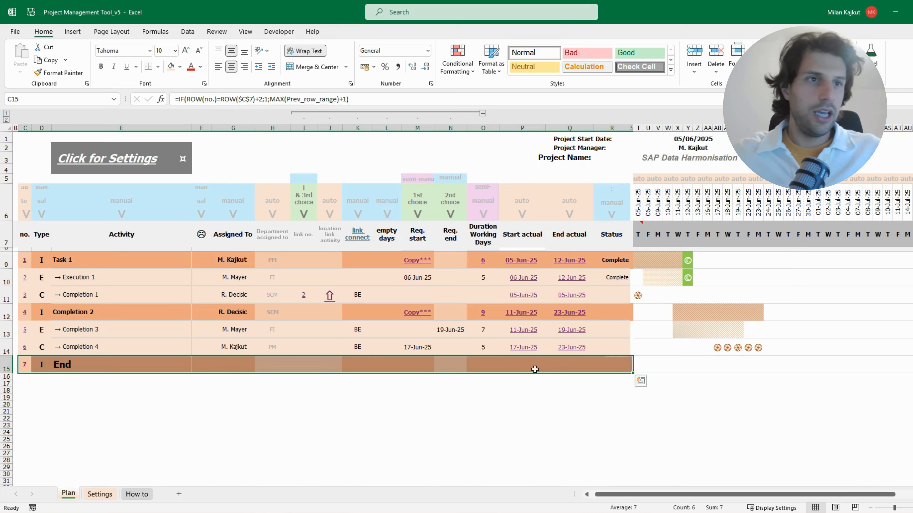
left_click(111, 367)
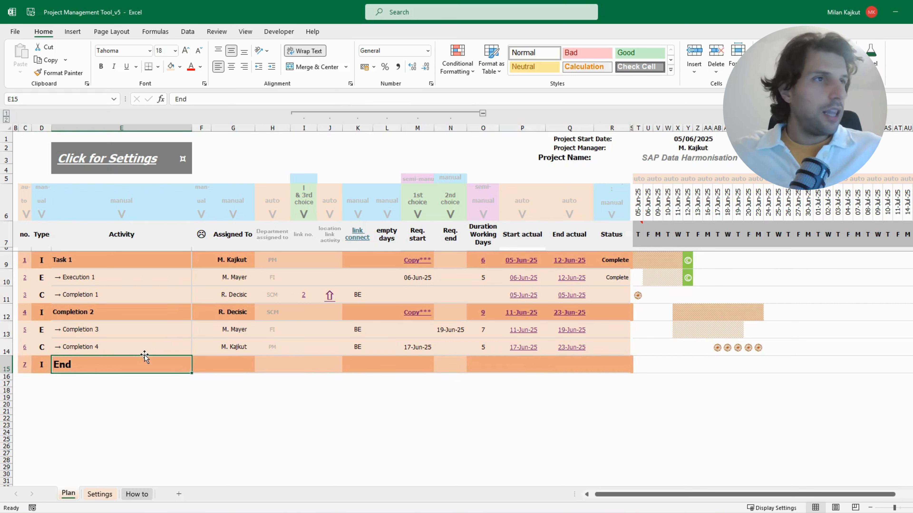
Flag Completion 4, Completion 1 and Task 1 with the sad-face marker and check the shading of the flagged rows
left_click(210, 348)
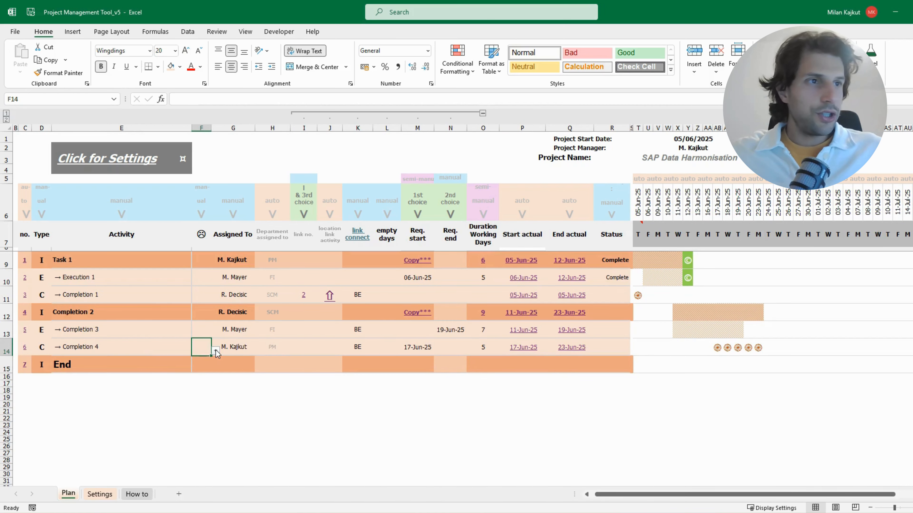
left_click(202, 358)
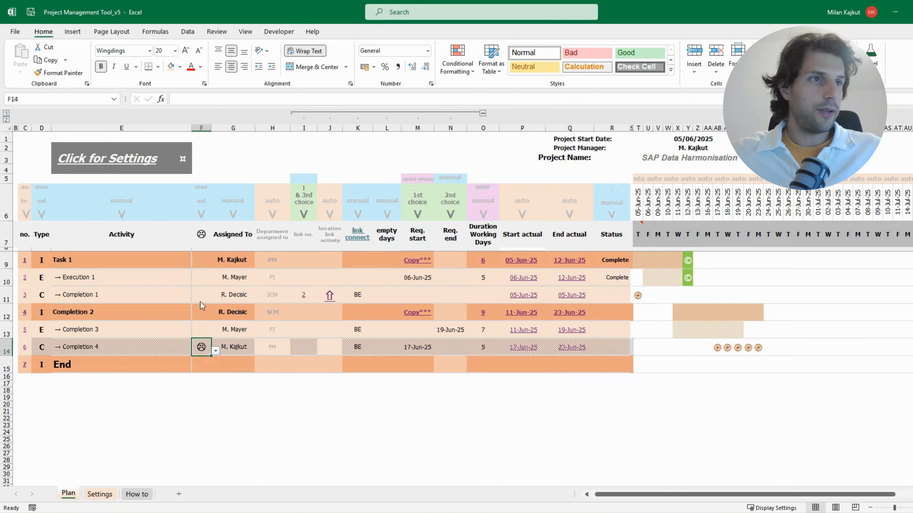
left_click(203, 295)
left_click(203, 308)
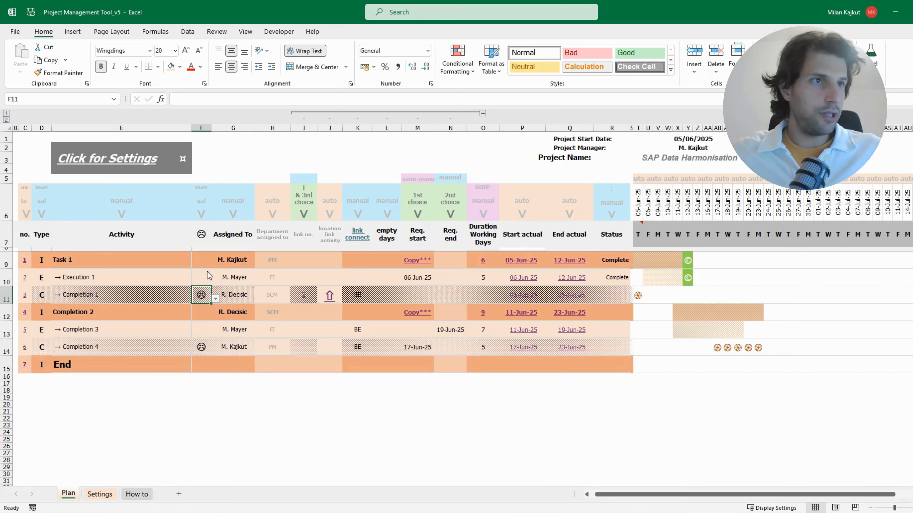
left_click(208, 261)
left_click(205, 272)
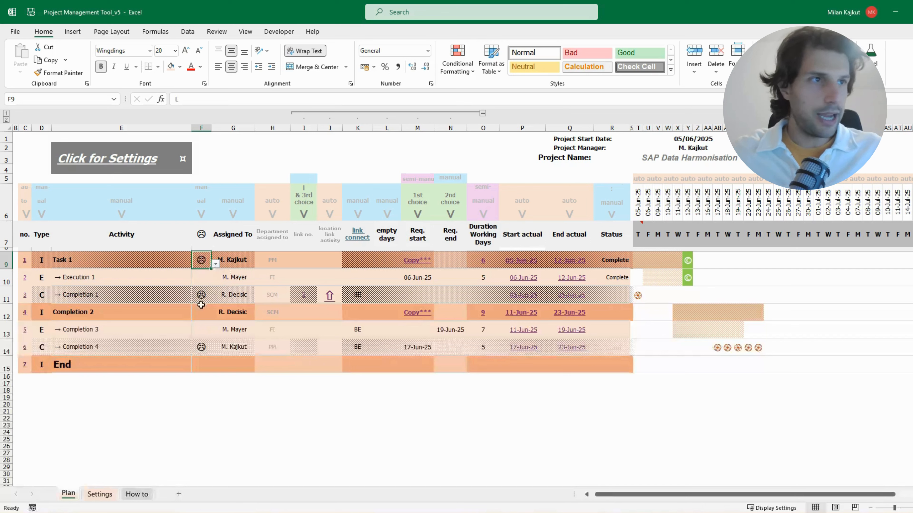
left_click_drag(38, 296, 621, 293)
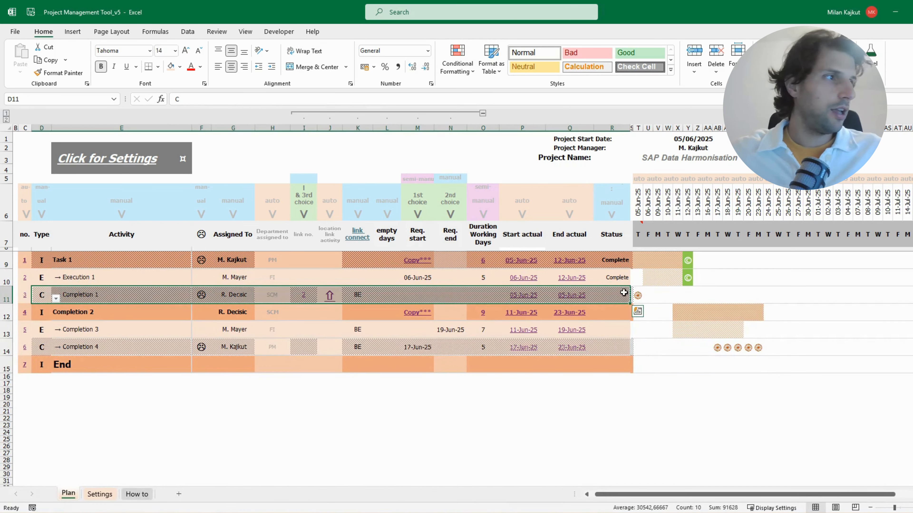
left_click_drag(38, 347, 630, 354)
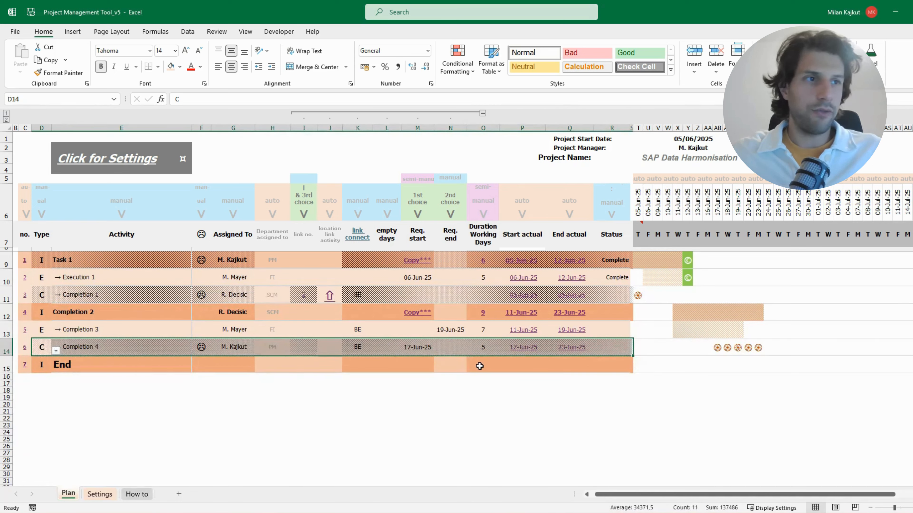
Remove the sad-face markers from Completion 4, Completion 1 and Task 1
left_click(200, 349)
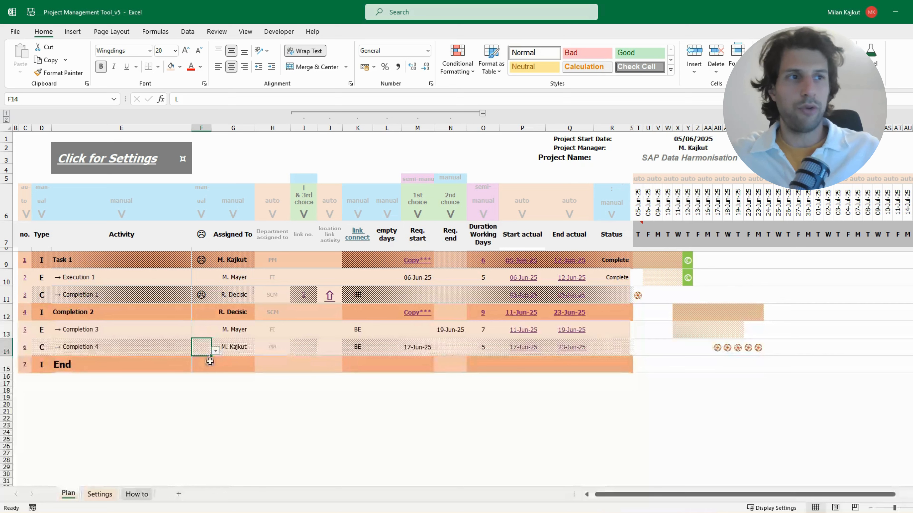
key("Delete")
left_click(204, 289)
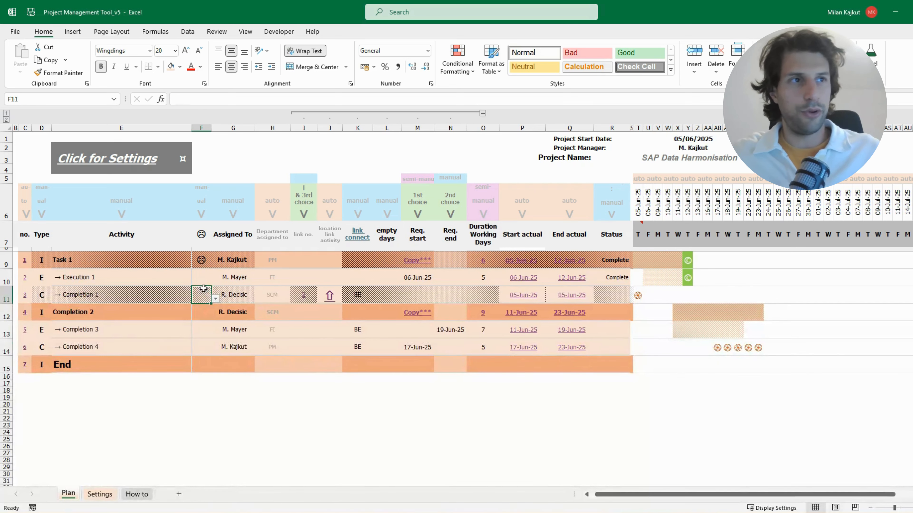
left_click(204, 260)
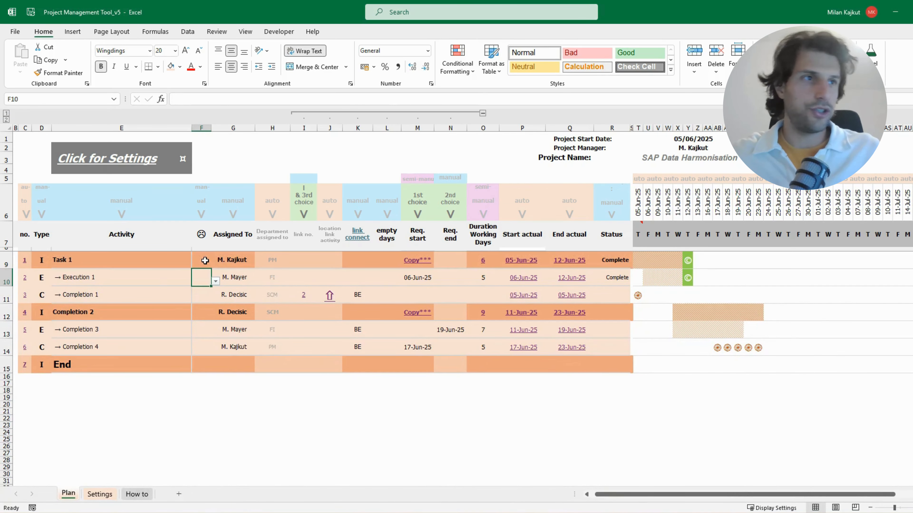
left_click(278, 346)
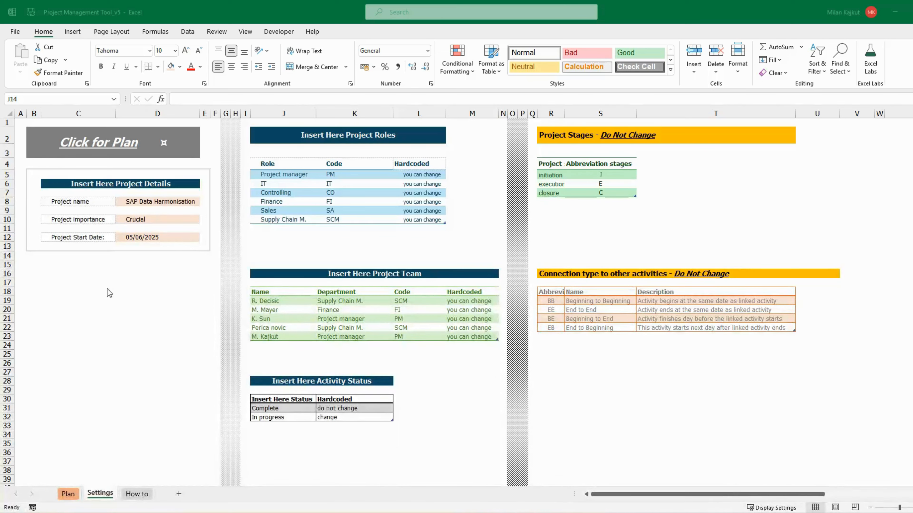
Review the project name, importance and start date in the project details on the Settings sheet
left_click(88, 272)
left_click(165, 209)
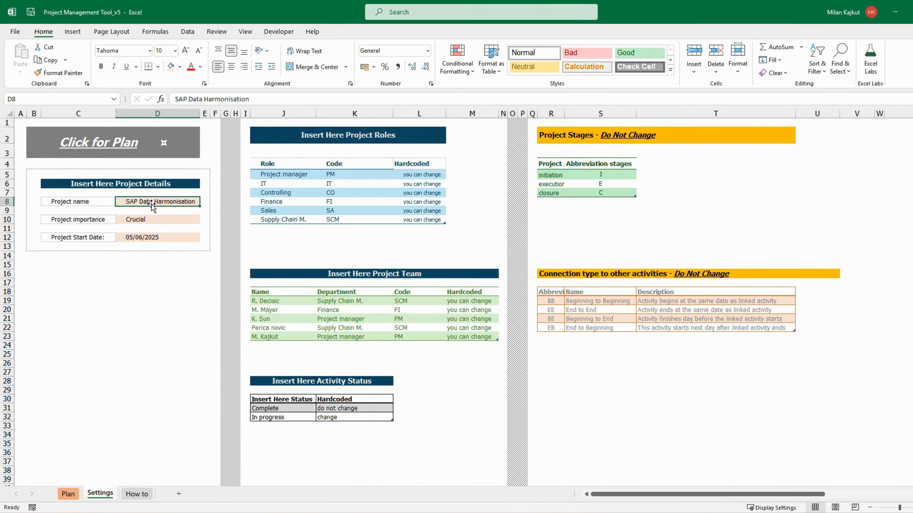
left_click(148, 220)
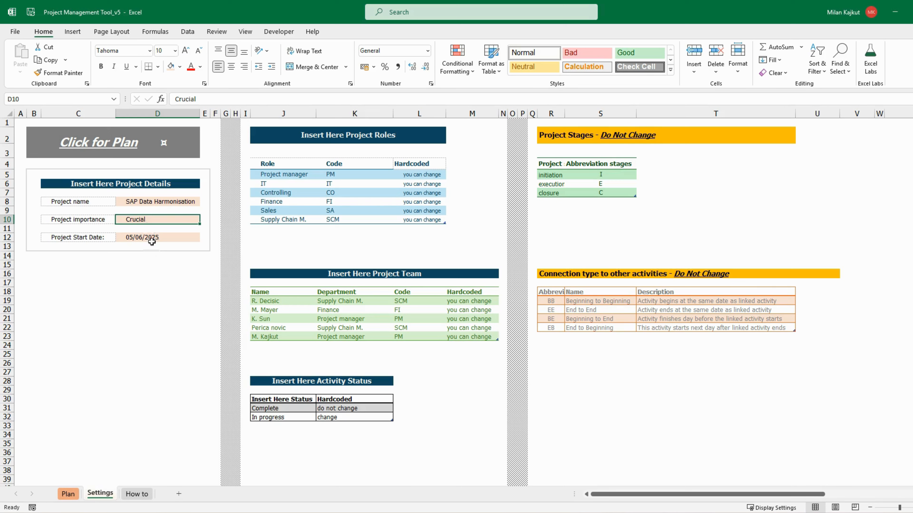
left_click(152, 240)
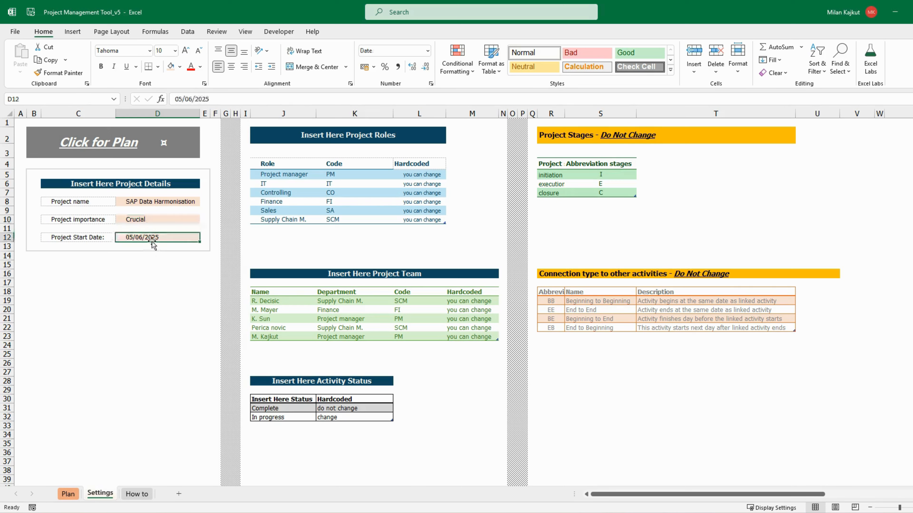
Check the timeline dates across the Plan sheet against the project start date on the Settings sheet
left_click(70, 498)
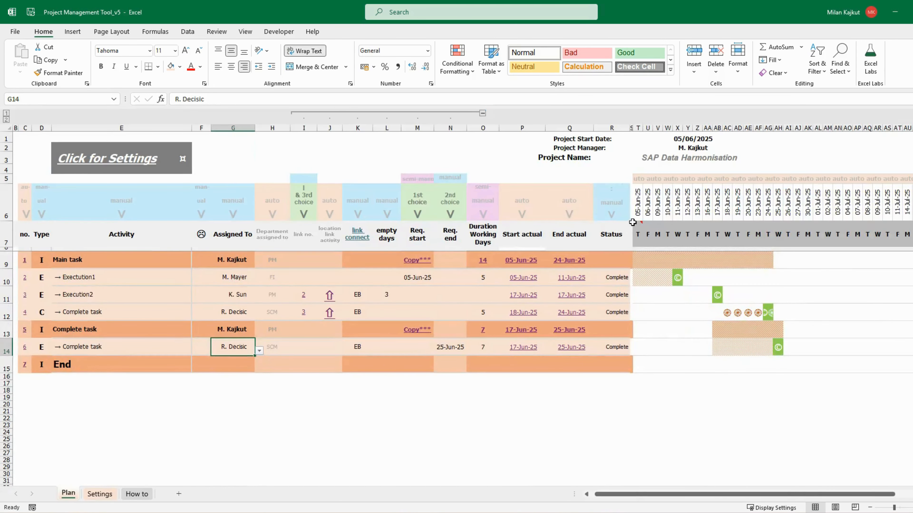
left_click_drag(639, 207, 861, 207)
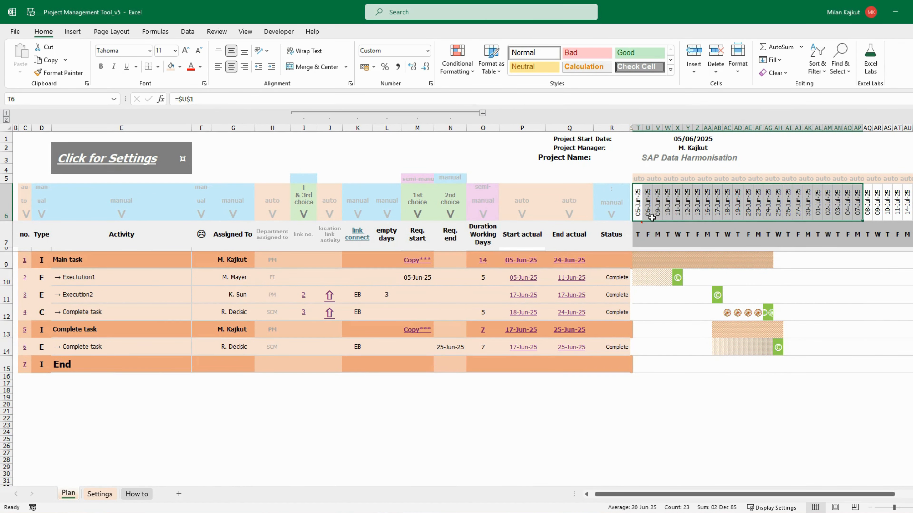
left_click(639, 211)
left_click(99, 498)
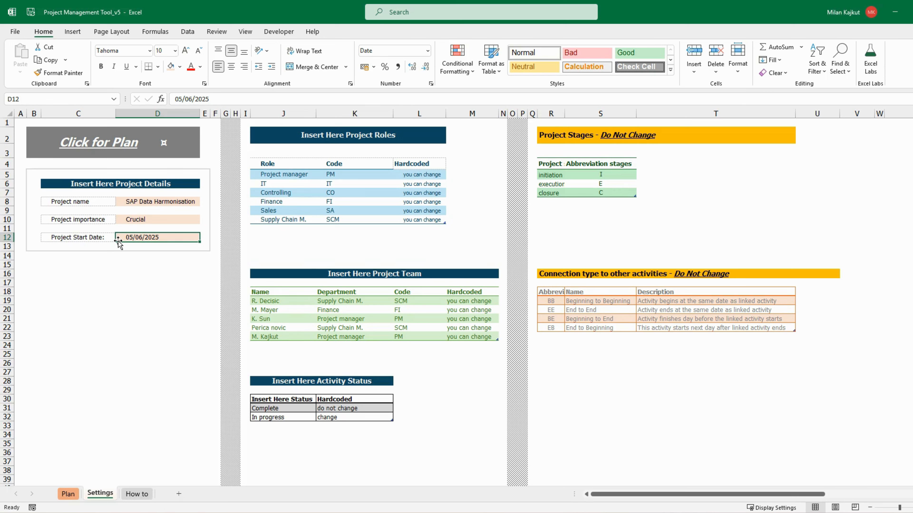
Add a role named New Role with the code NR to the end of the Project Roles table
left_click(278, 229)
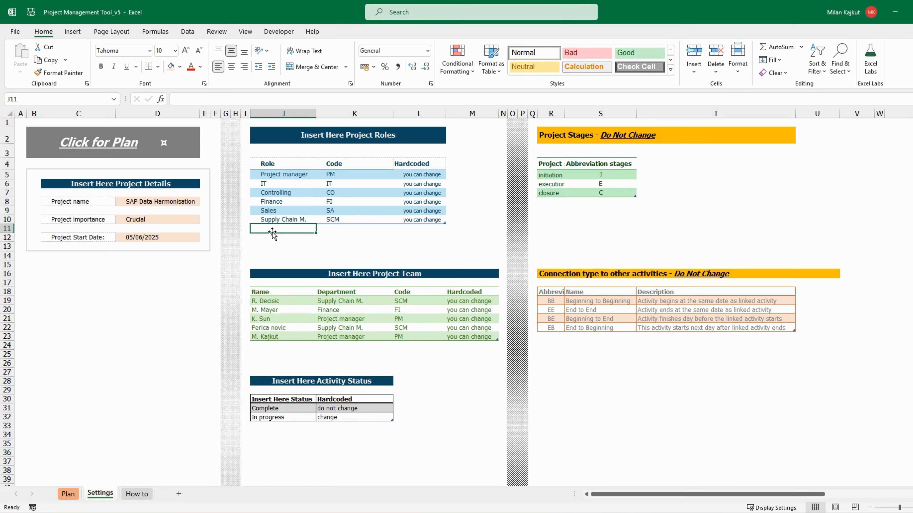
type("New")
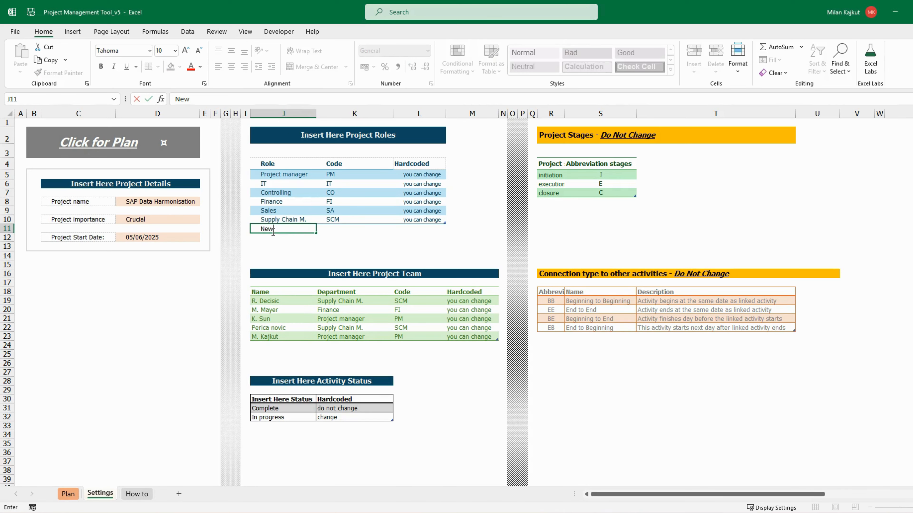
type(" Role")
key("Tab")
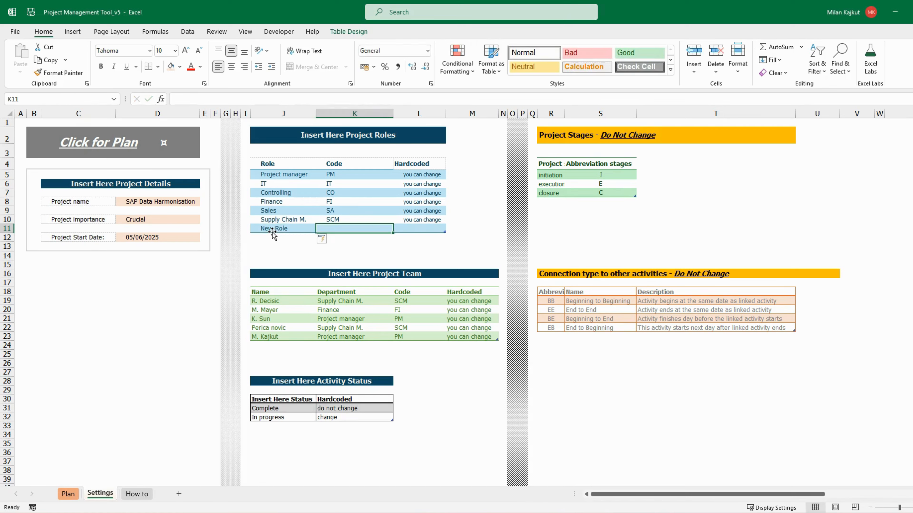
type("NR")
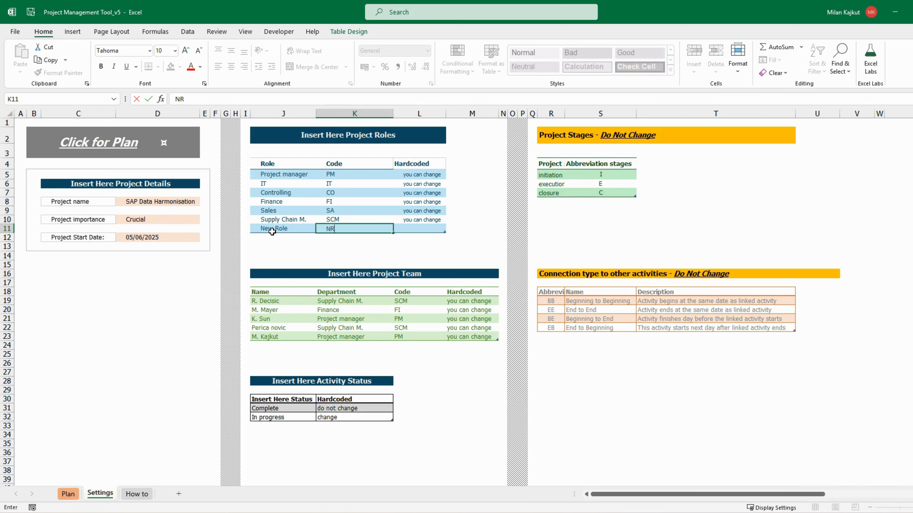
left_click(272, 232)
left_click_drag(272, 231, 340, 231)
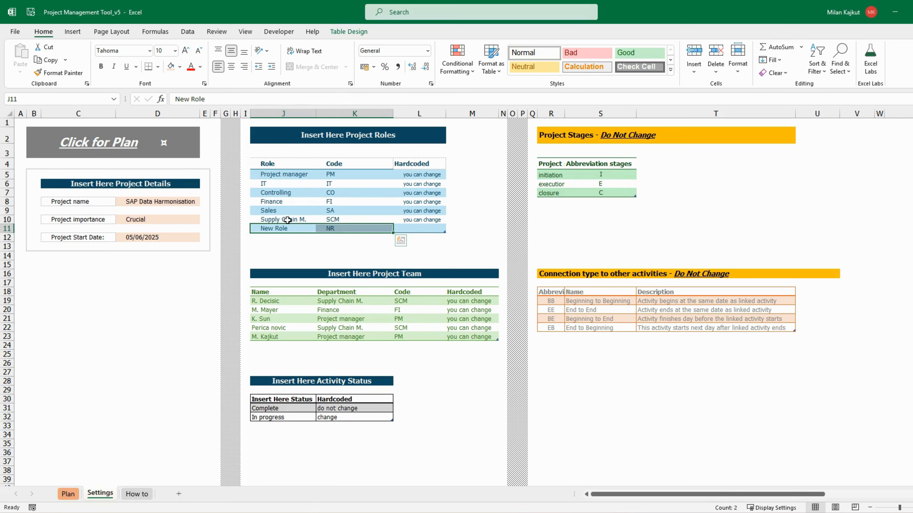
left_click(342, 231)
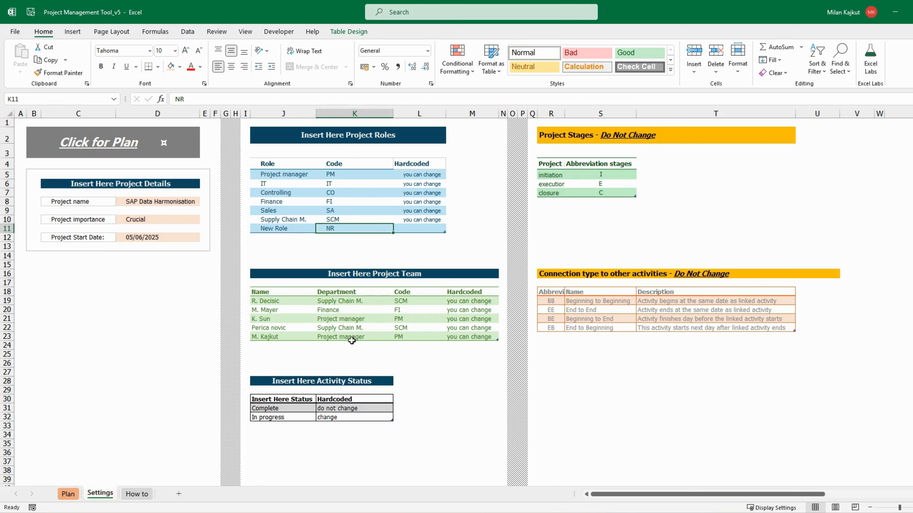
Add a team member called "new name" to the Project Team table and assign the department New Role
left_click(277, 344)
type("new name")
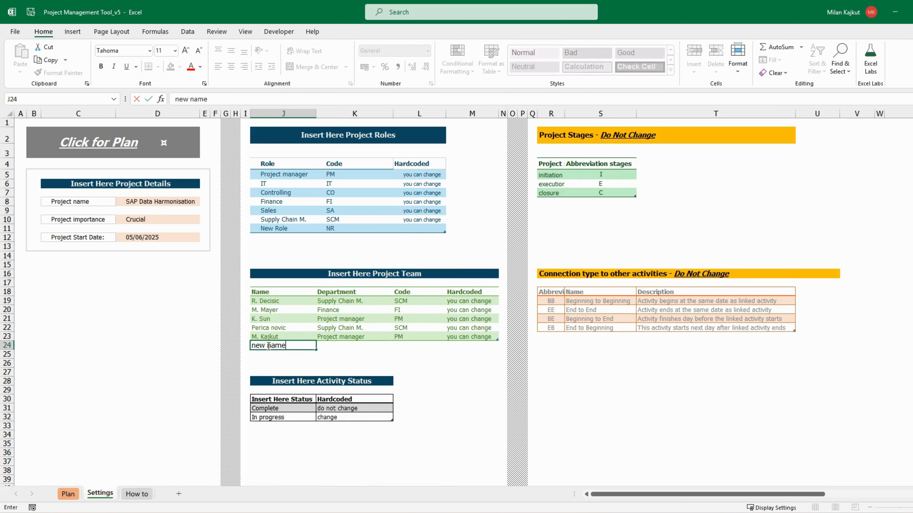
key("Return")
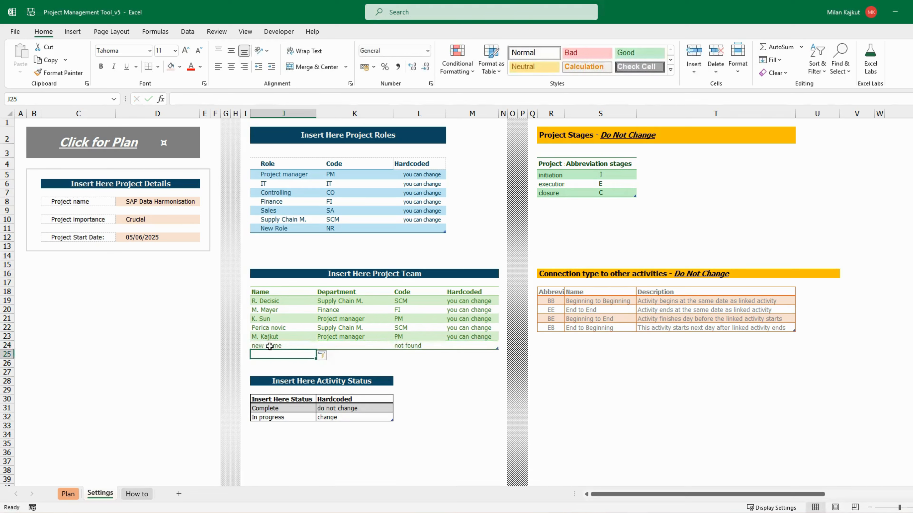
left_click(368, 348)
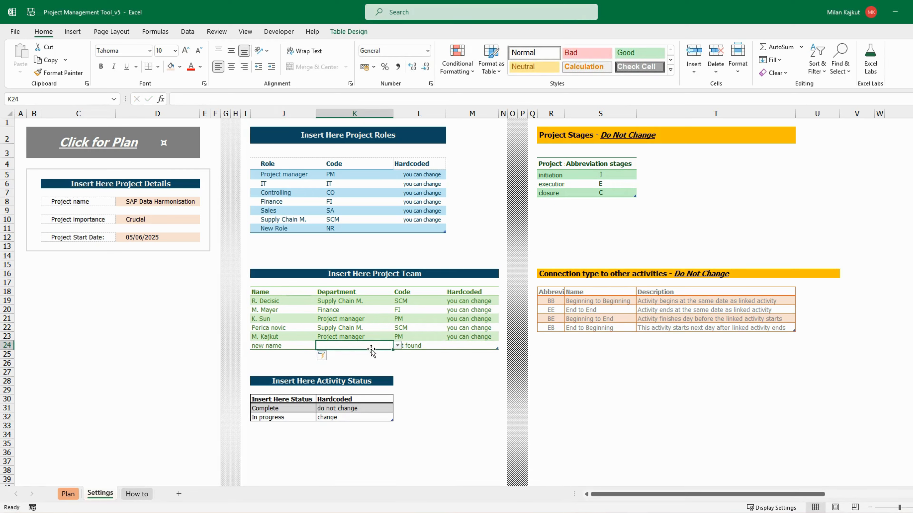
left_click(396, 347)
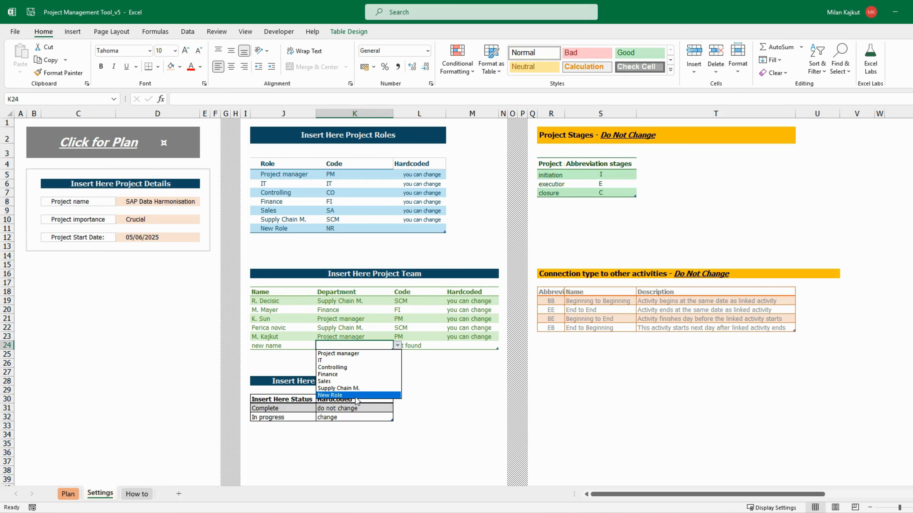
left_click(338, 395)
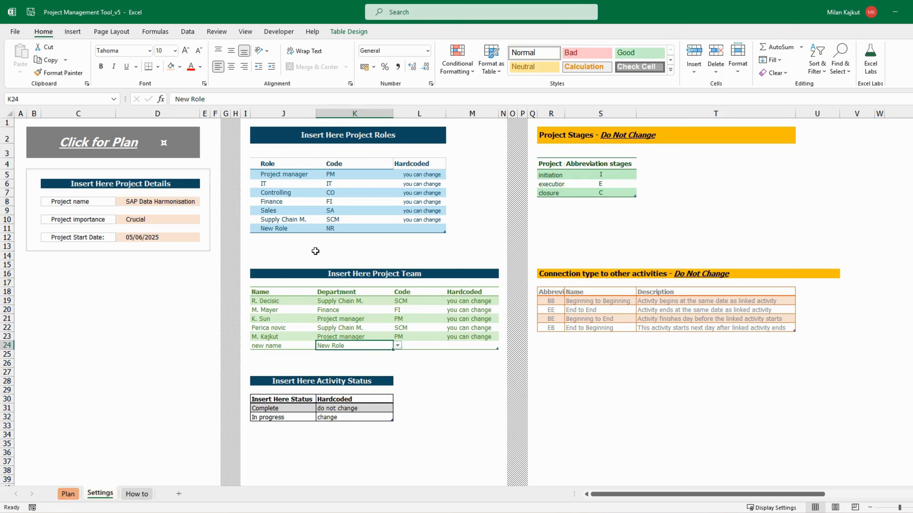
Shrink the Project Roles table to exclude the New Role row and check the department choices for the new team member
left_click_drag(276, 230, 434, 230)
left_click(337, 347)
left_click(398, 346)
key("Escape")
left_click_drag(444, 233, 444, 223)
key("Return")
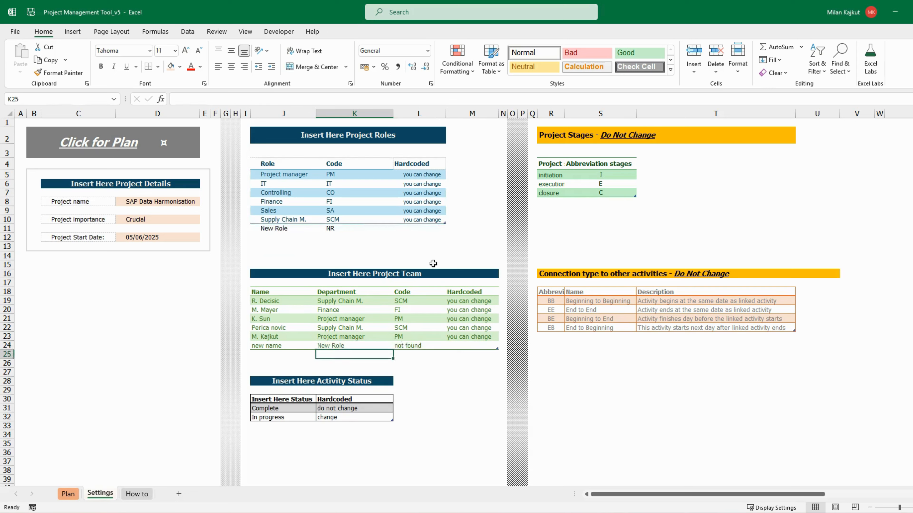
left_click(340, 346)
left_click(398, 346)
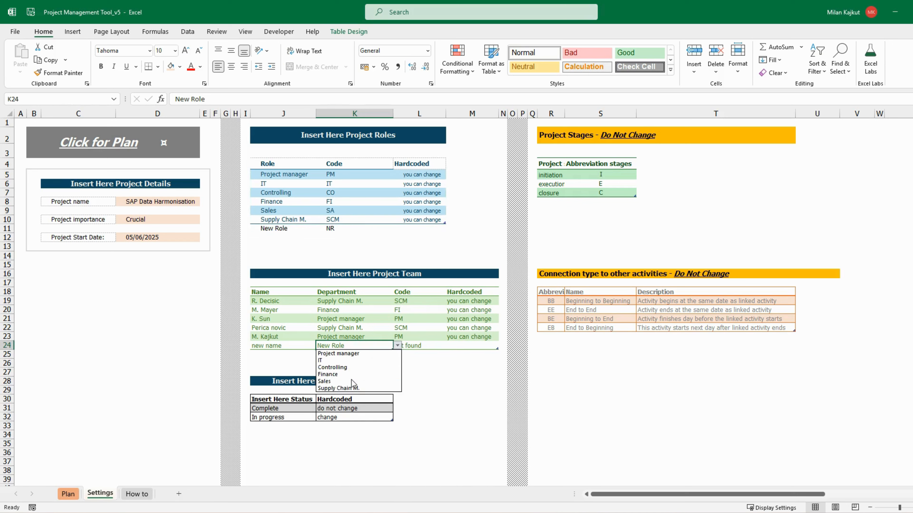
key("Escape")
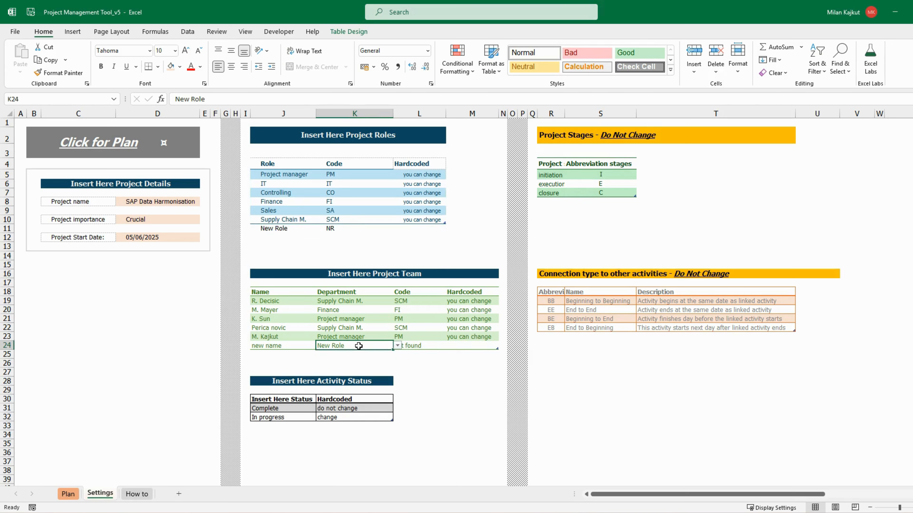
Clear the "new name" team member's department and set it to Supply Chain M
key("Delete")
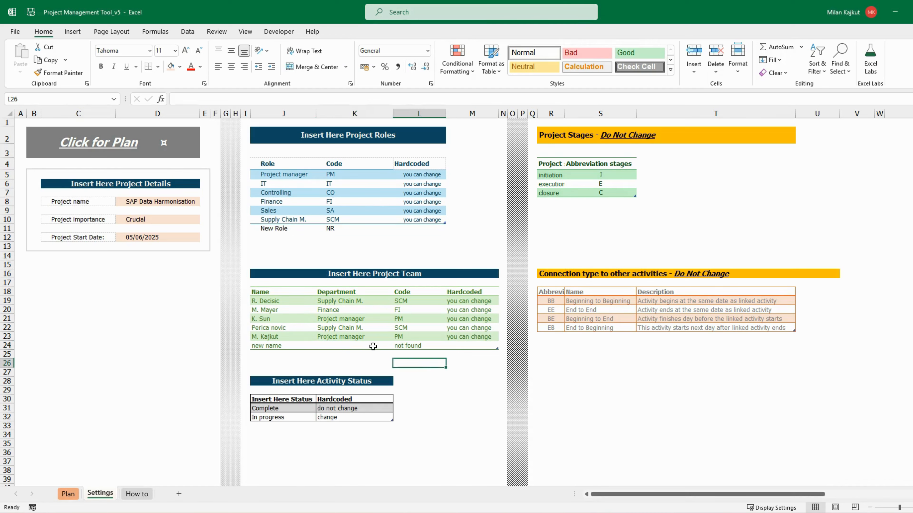
left_click(397, 346)
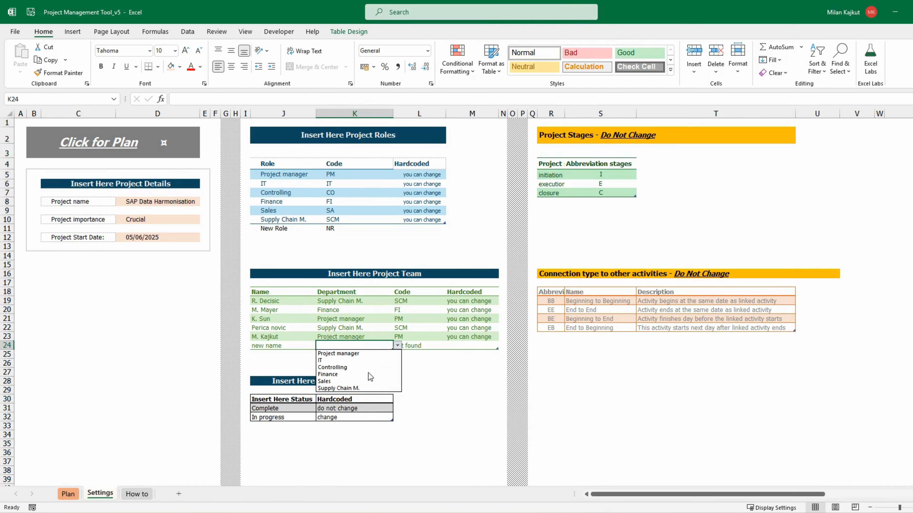
left_click(355, 388)
left_click(420, 380)
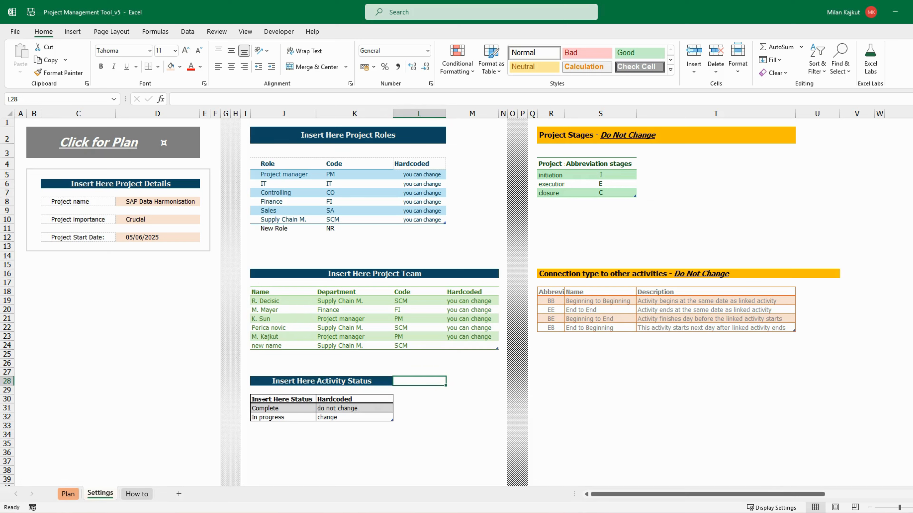
Examine the blank row below the Project Team table and the Complete and In progress rows of the Activity Status table
left_click_drag(257, 354, 474, 355)
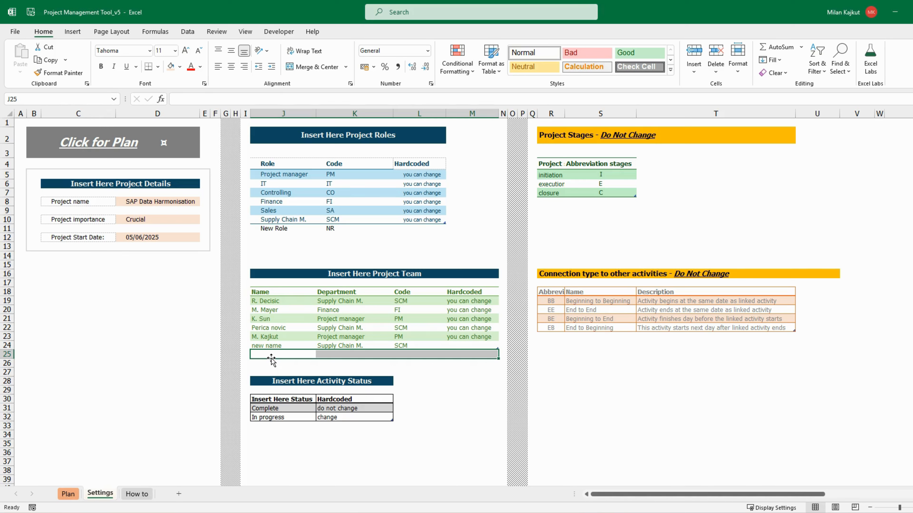
left_click(265, 408)
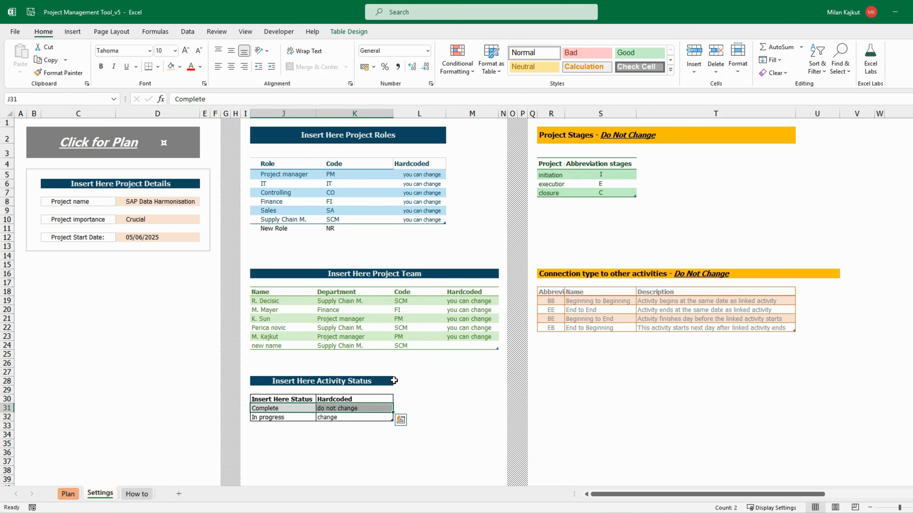
left_click(287, 417)
left_click(298, 409)
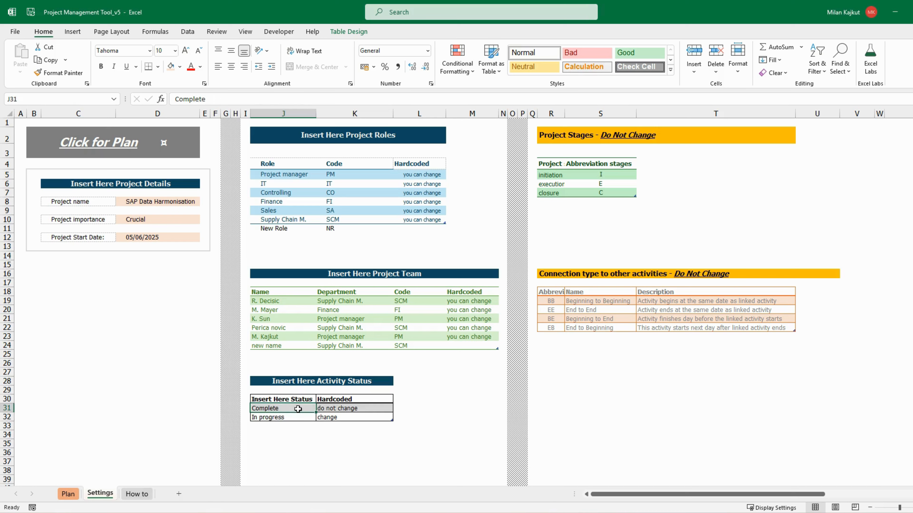
left_click_drag(298, 409, 332, 410)
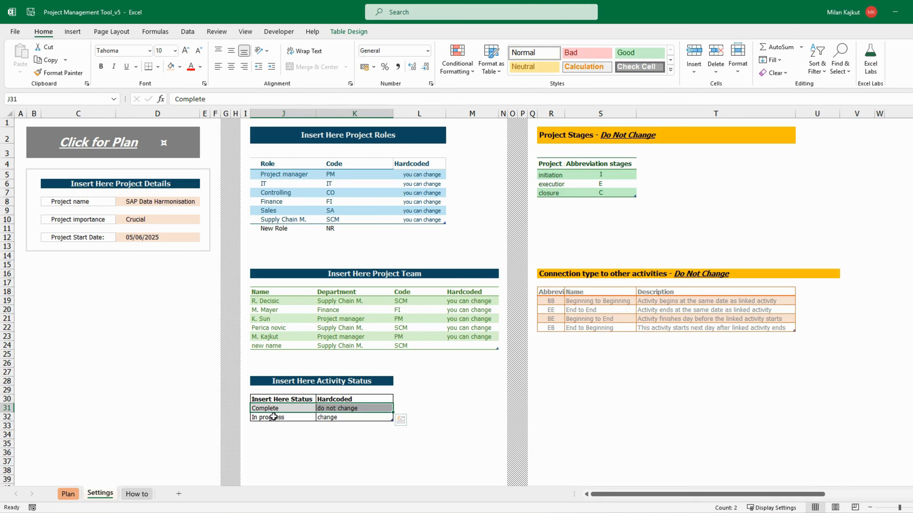
left_click_drag(273, 417, 347, 418)
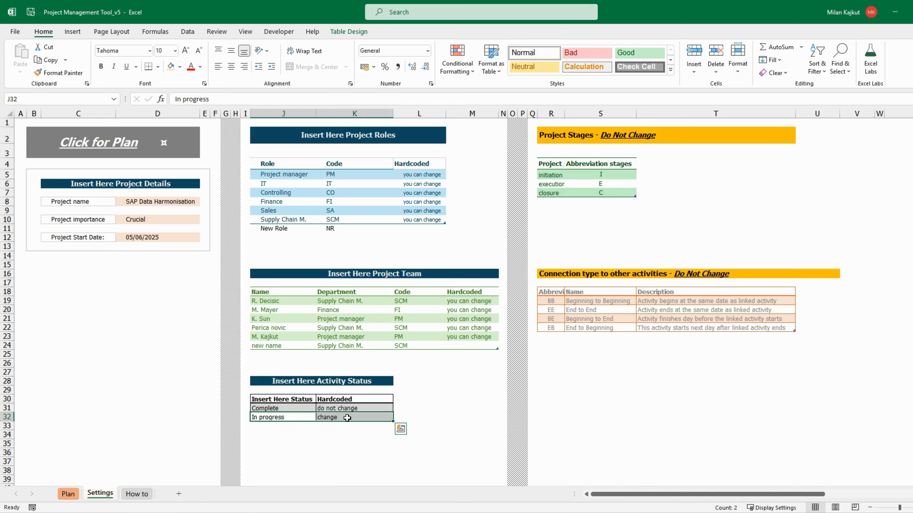
Add a status named "Add new Status" below In progress in the Activity Status table
left_click(284, 426)
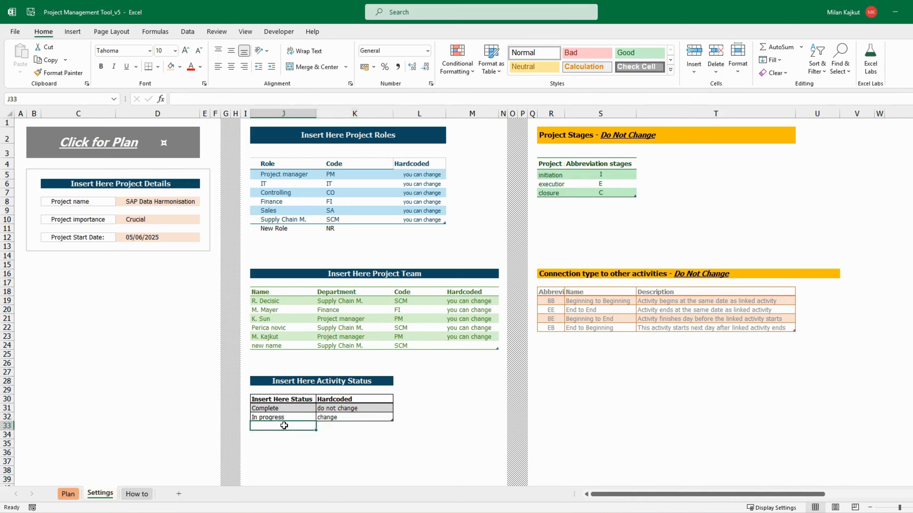
type("Add new")
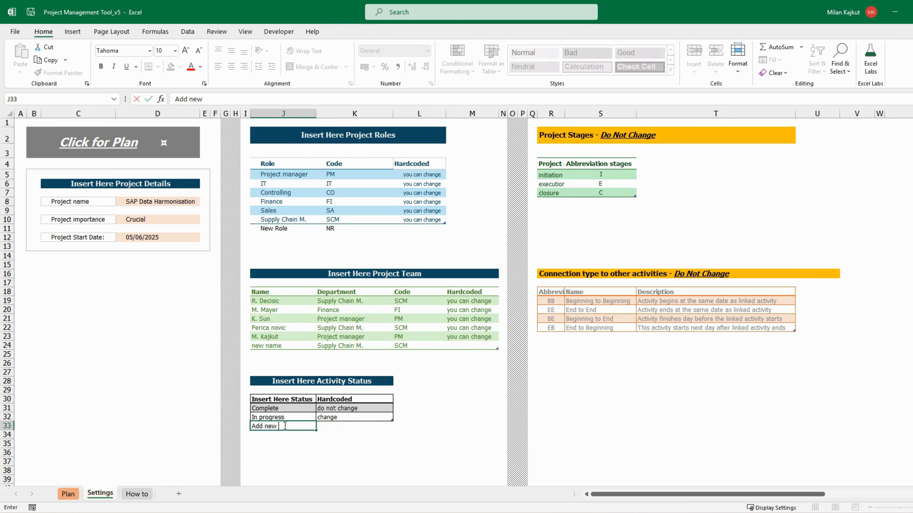
type(" Status")
key("Return")
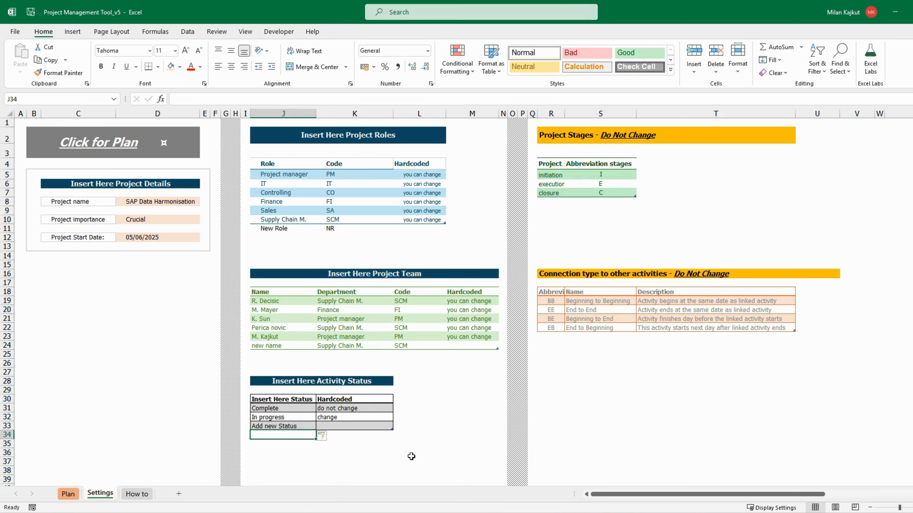
Try "Add new Status" as the status of the first Main task on the Plan sheet and clear it again
left_click(68, 494)
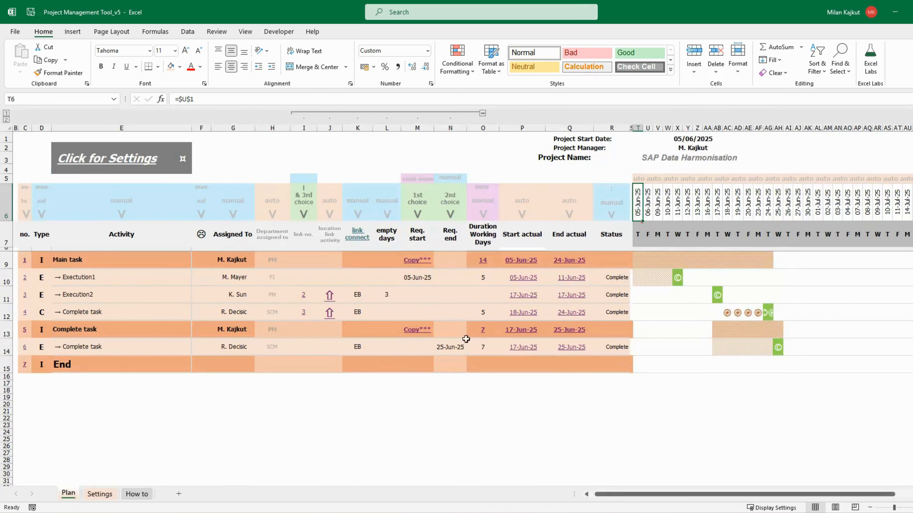
left_click(615, 267)
left_click(634, 263)
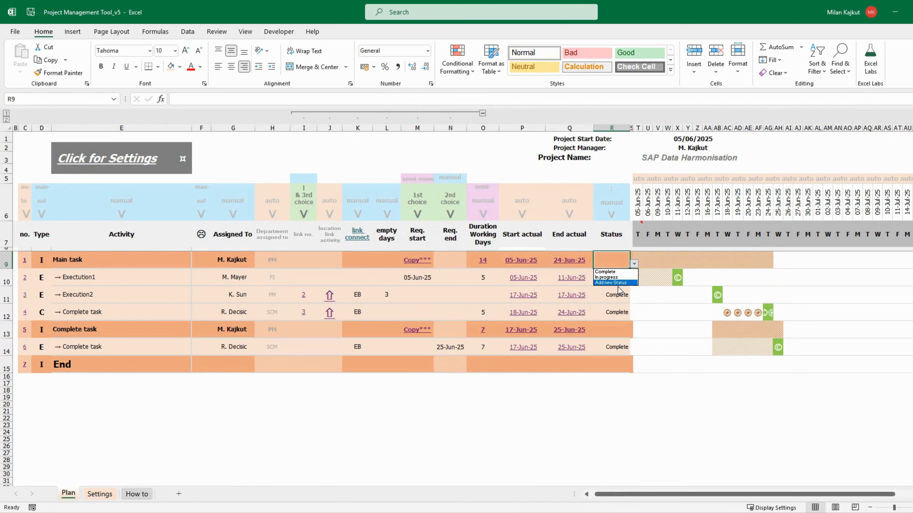
left_click(603, 283)
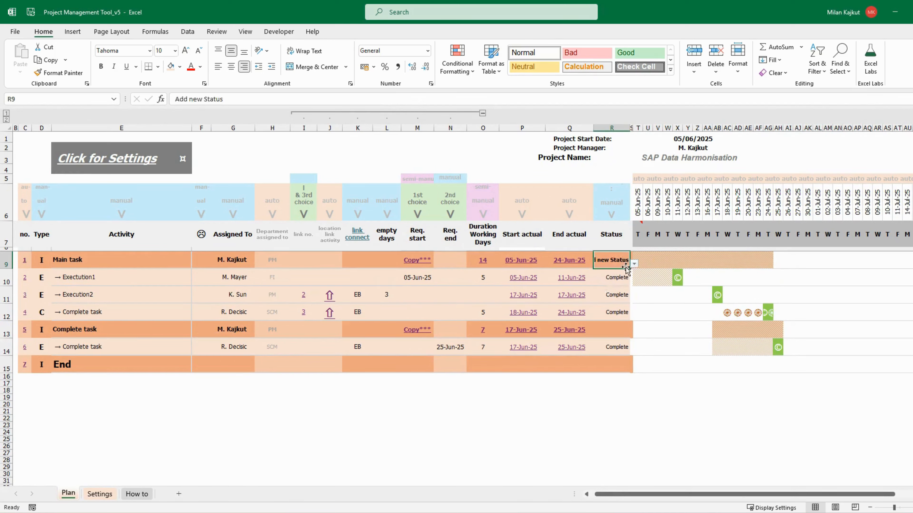
key("Delete")
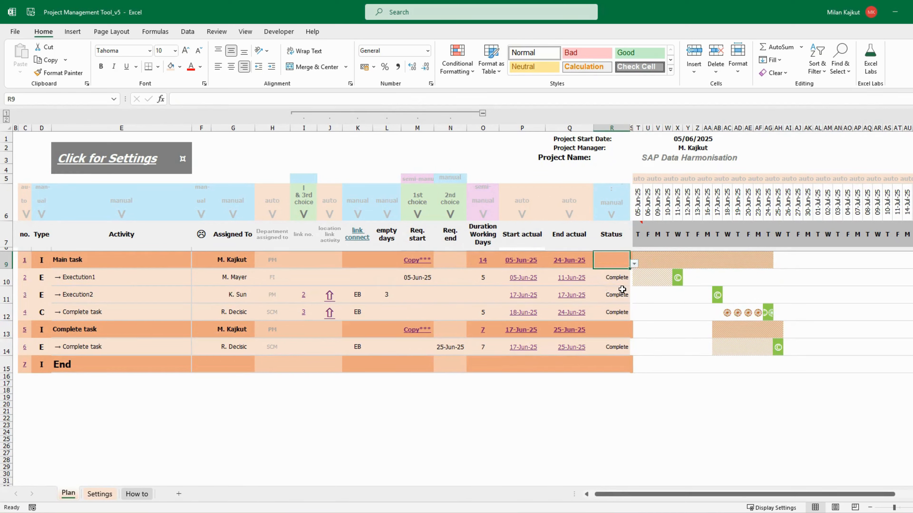
Remove the "Add new Status" row from the Activity Status table on Settings and delete the leftover New Role entry and its code
left_click(96, 493)
mouse_move(296, 426)
left_mouse_down()
mouse_move(392, 430)
mouse_move(393, 420)
left_mouse_up()
left_click(399, 443)
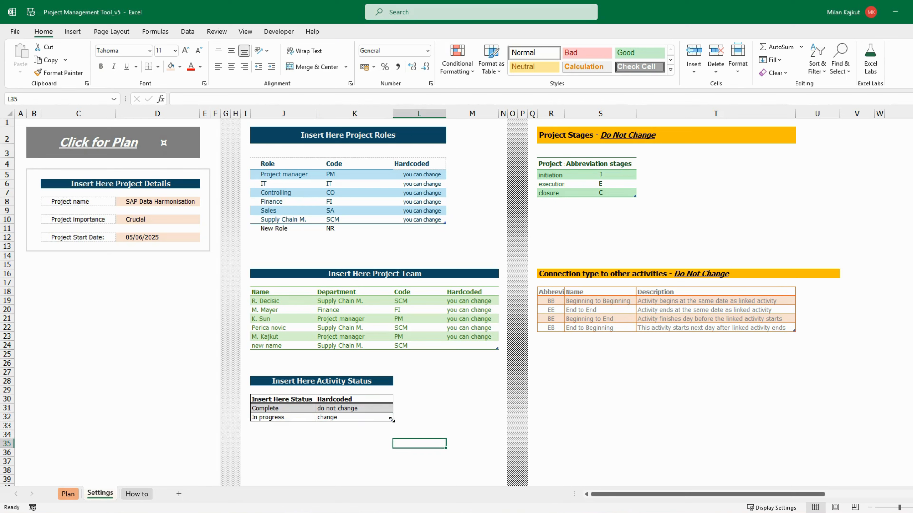
left_click(421, 406)
left_click_drag(275, 229, 379, 228)
key("Delete")
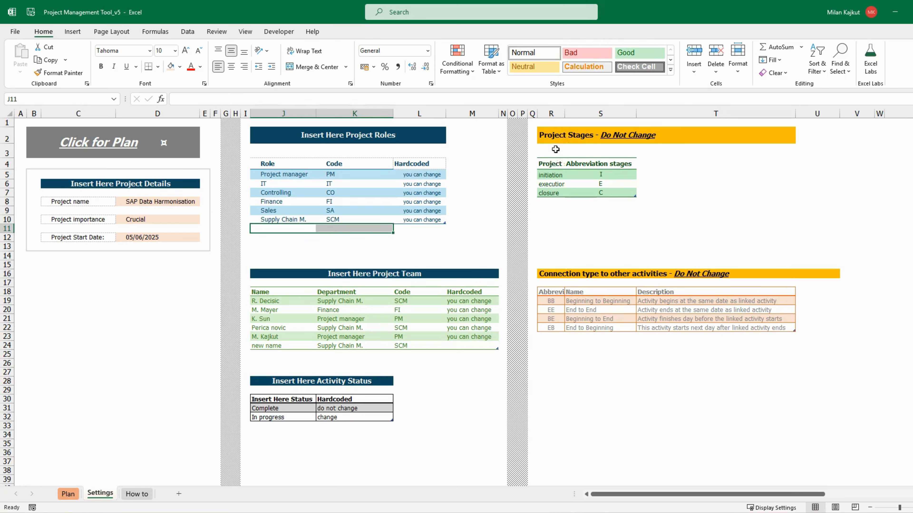
Examine columns R to T on Settings, which hold the fixed Project Stages and Connection type tables
left_click_drag(551, 114, 788, 107)
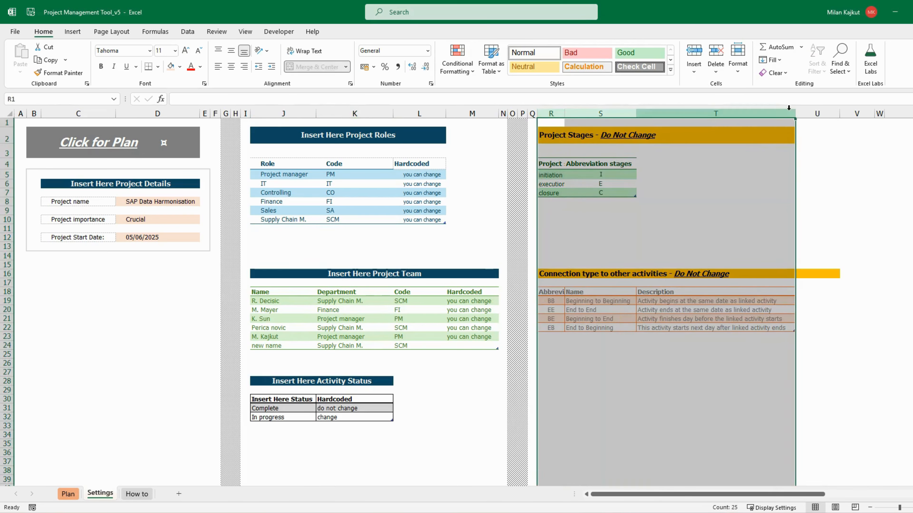
left_click(690, 381)
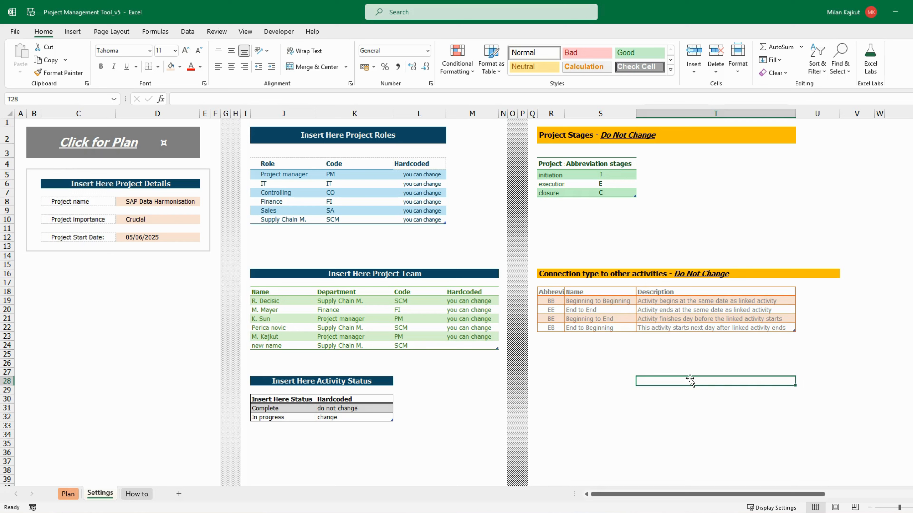
Review the How to sheet's guidance from start to end and its EN, SR/HR/BH and DE headings in the General Golden Rules table
left_click(137, 494)
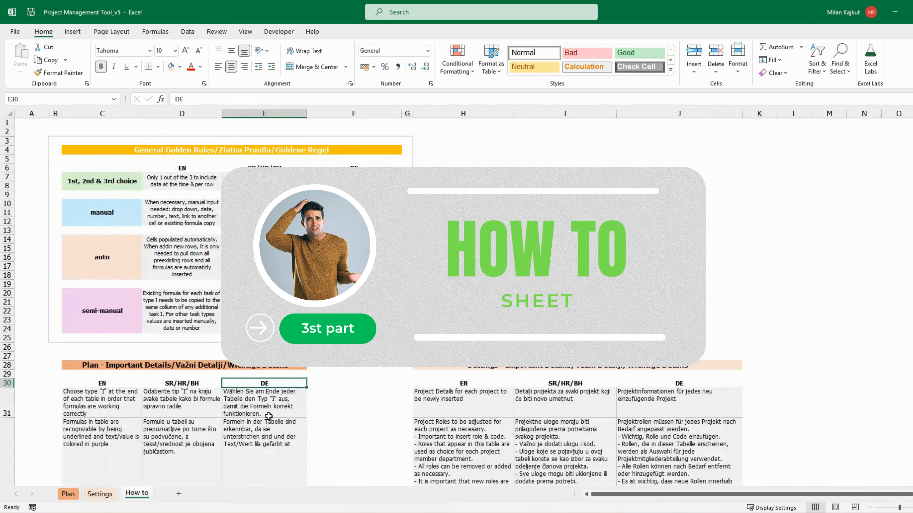
scroll(269, 416, "down", 5)
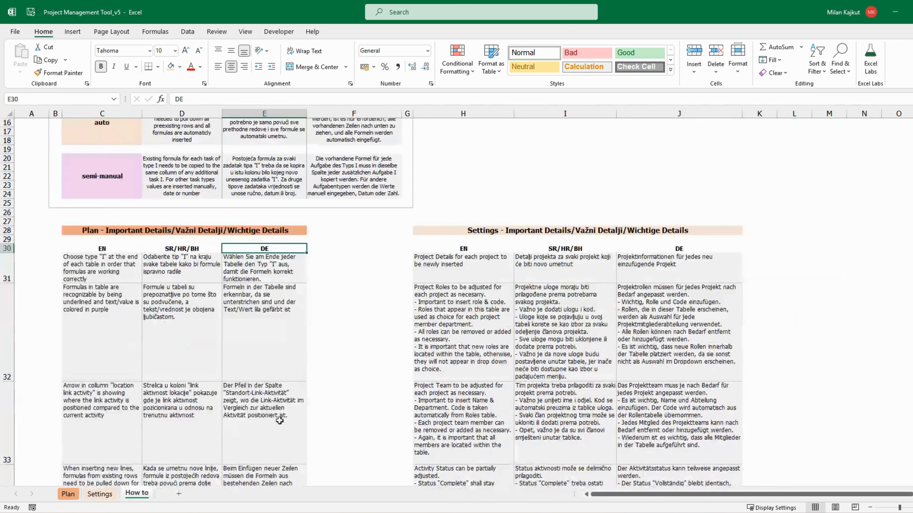
scroll(280, 421, "down", 8)
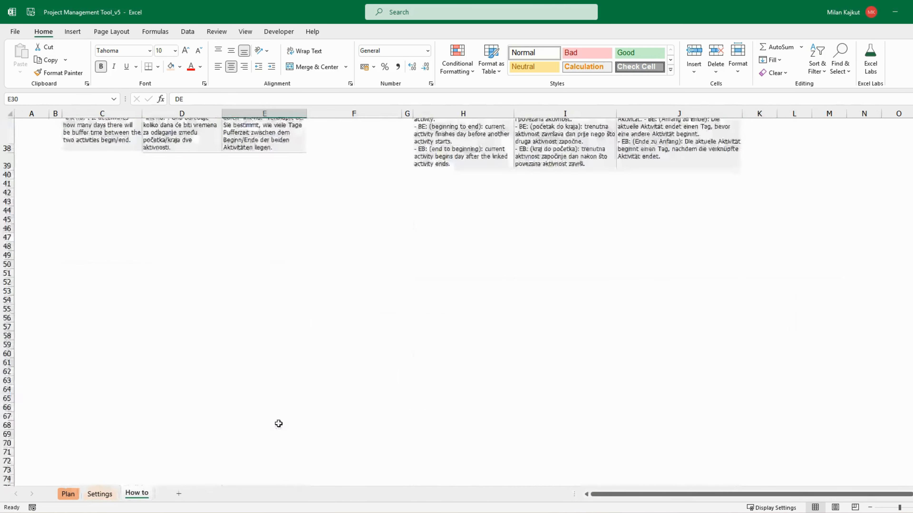
scroll(279, 424, "up", 3)
scroll(279, 424, "up", 10)
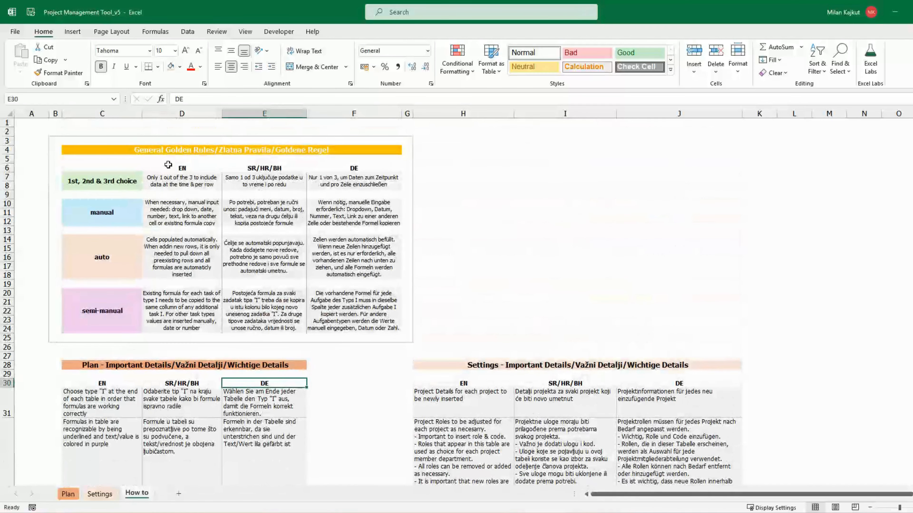
left_click_drag(158, 167, 357, 169)
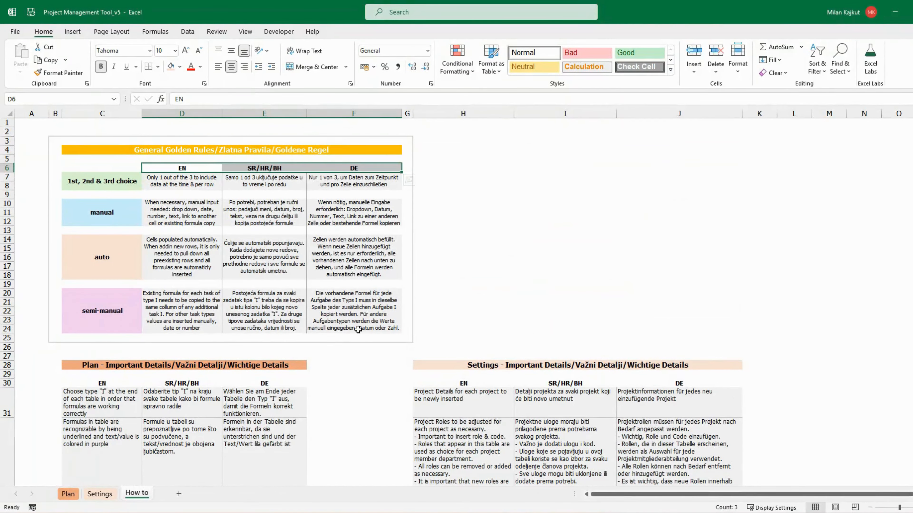